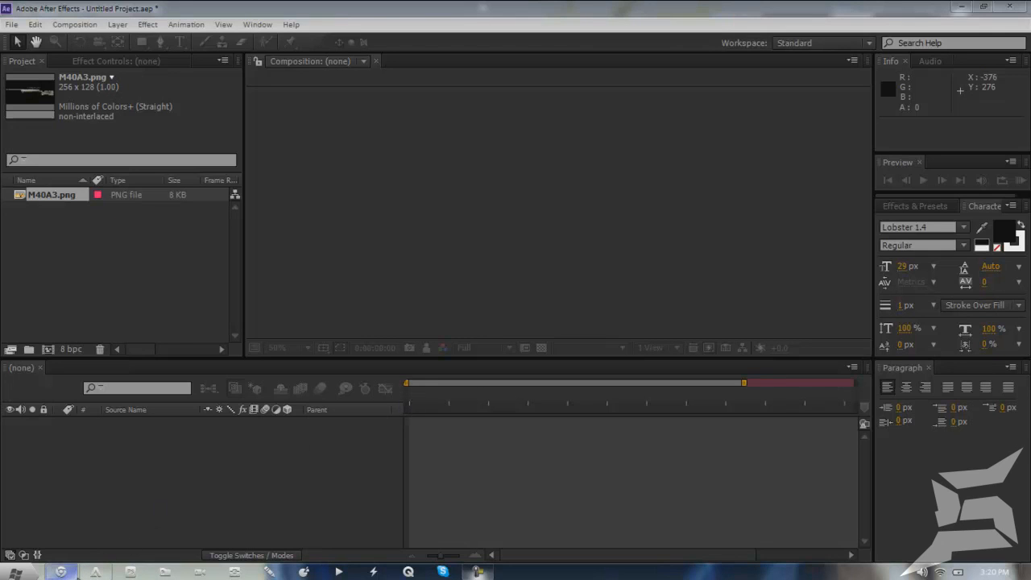
Switch to the browser and bring the noir! reference video into view on YouTube.
{"action": "left_click", "coordinate": [62, 572]}
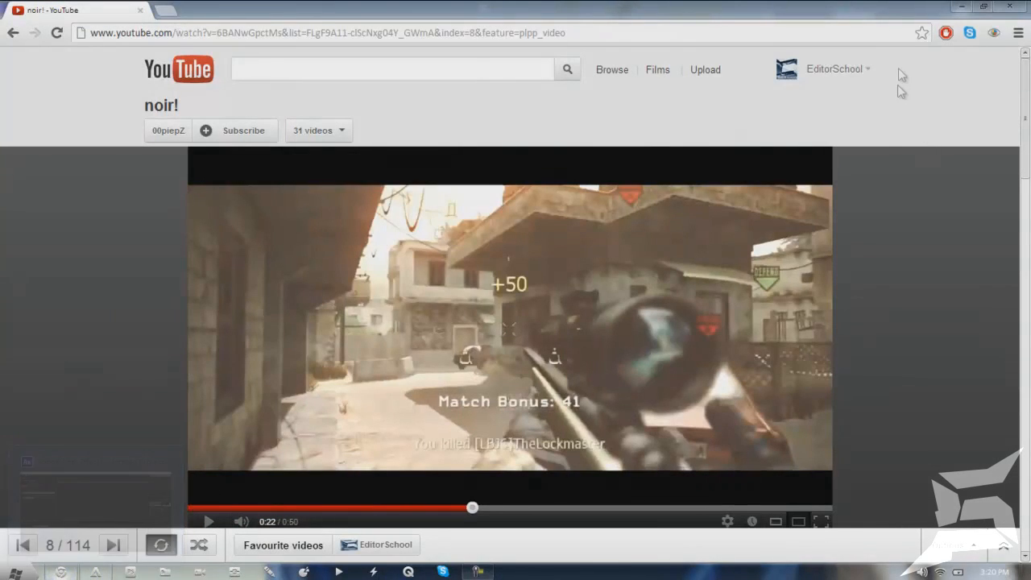
{"action": "left_click", "coordinate": [955, 7]}
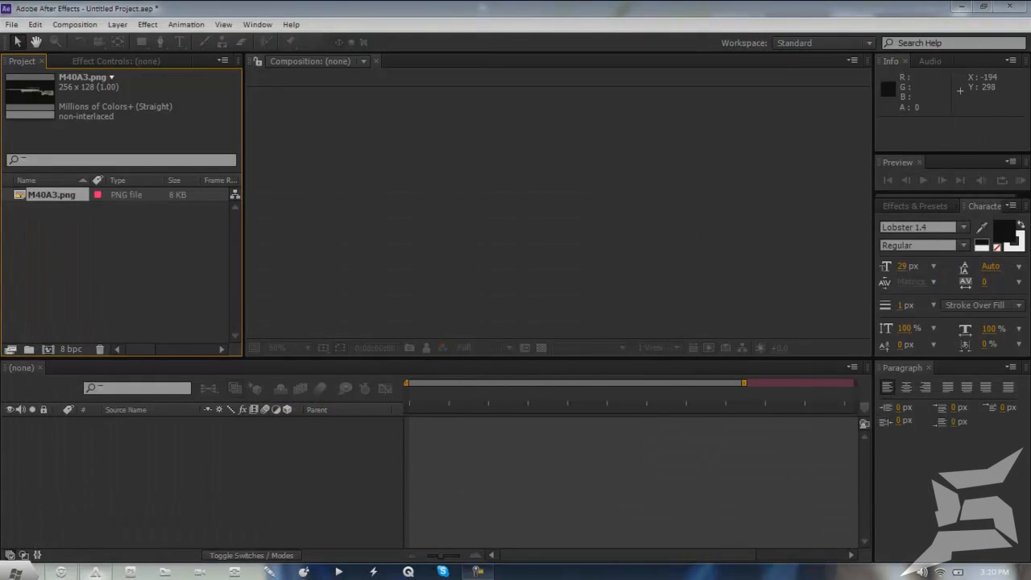
{"action": "left_click", "coordinate": [61, 572]}
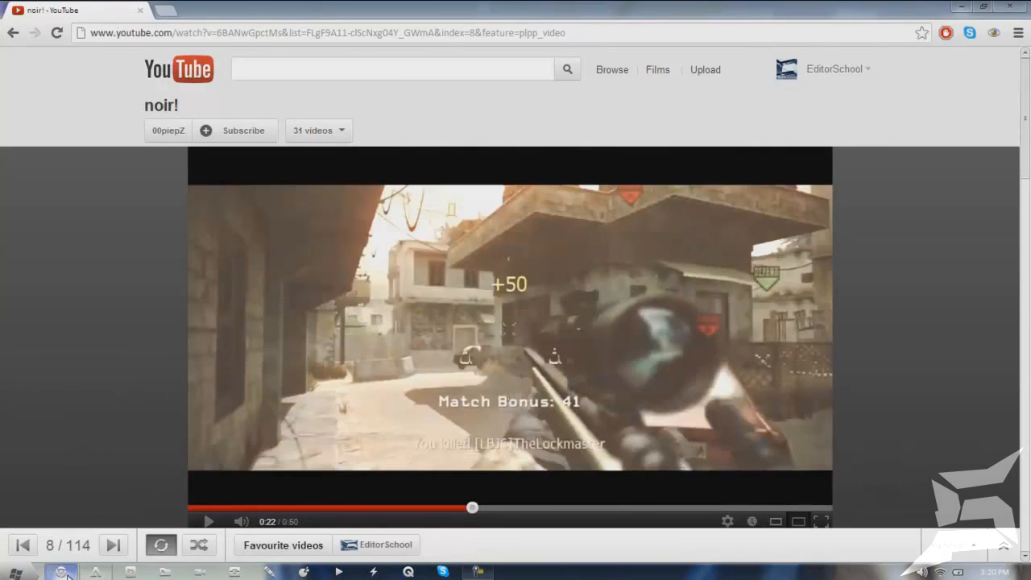
{"action": "scroll", "coordinate": [298, 439], "scroll_direction": "down", "scroll_amount": 3}
{"action": "scroll", "coordinate": [297, 439], "scroll_direction": "up", "scroll_amount": 1}
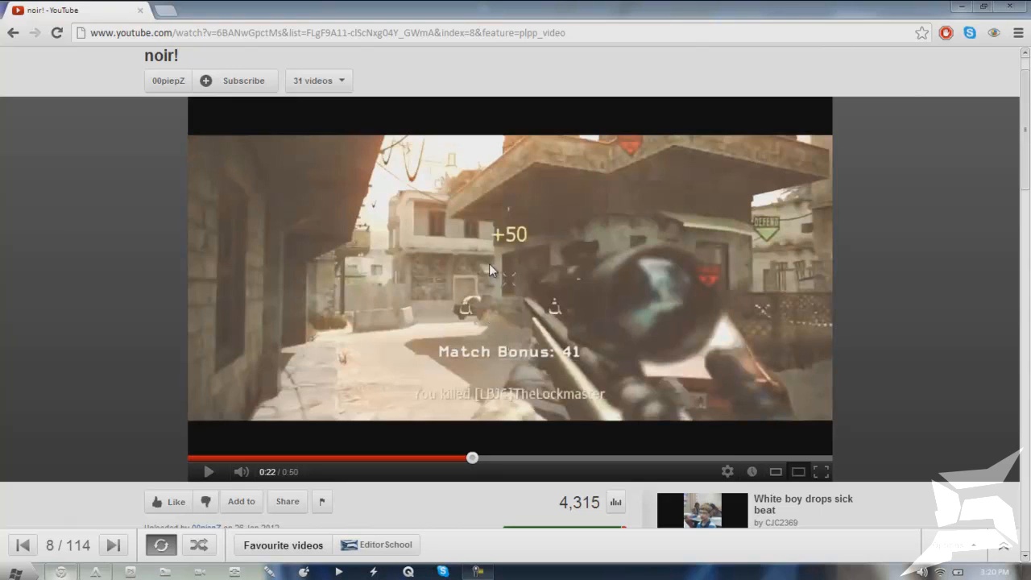
Mute the noir! video, replay its title animations, pause on the BOUNCE! rifle title at 0:23, and switch back to After Effects.
{"action": "left_click", "coordinate": [241, 471]}
{"action": "left_click", "coordinate": [483, 330]}
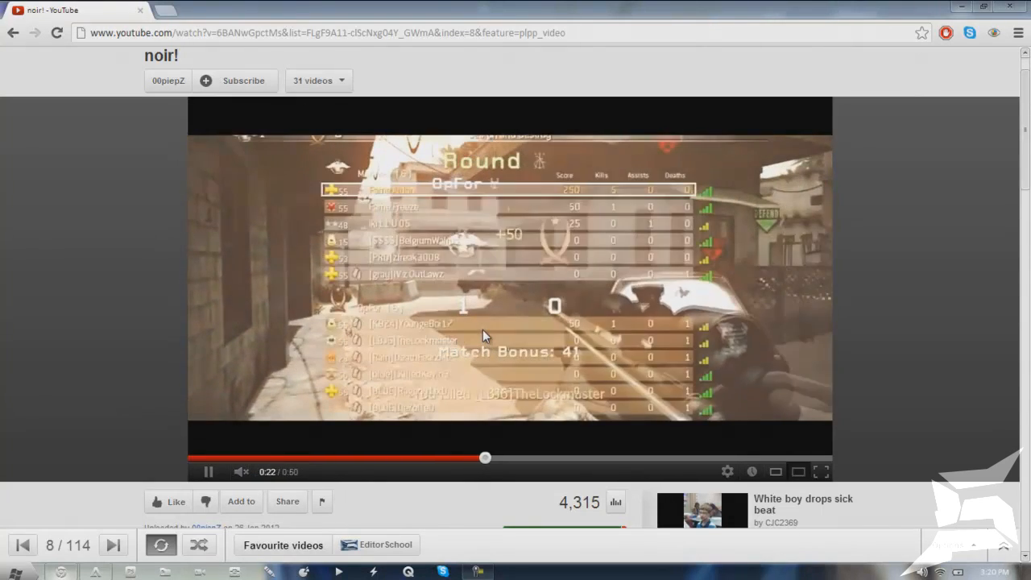
{"action": "left_click", "coordinate": [482, 329]}
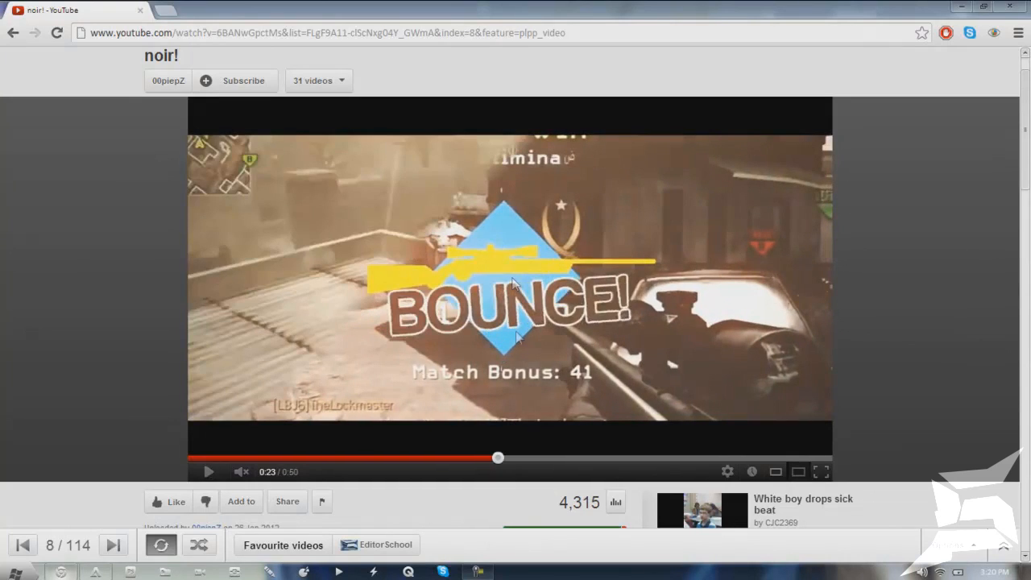
{"action": "left_click", "coordinate": [482, 397]}
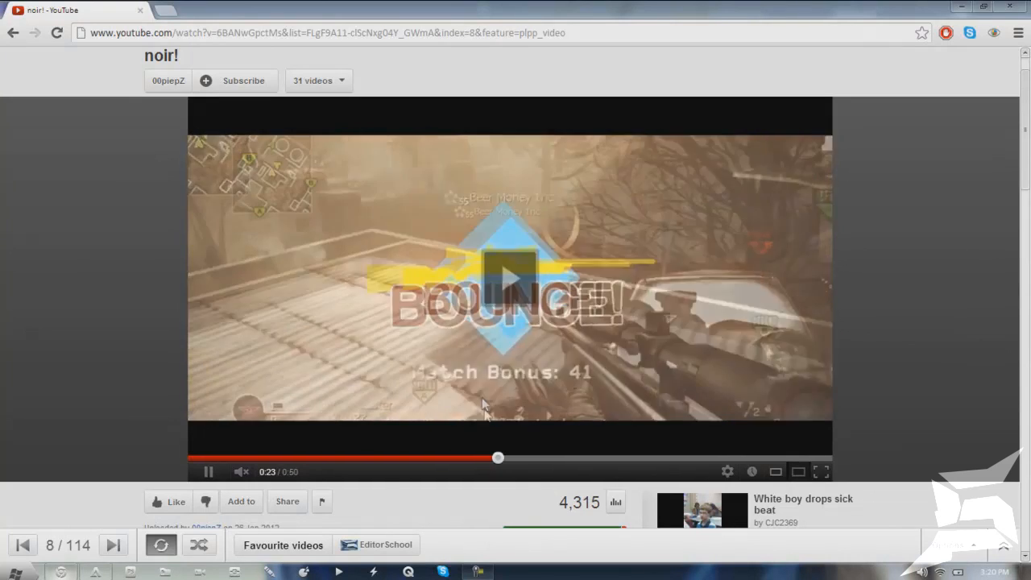
{"action": "left_click", "coordinate": [435, 462]}
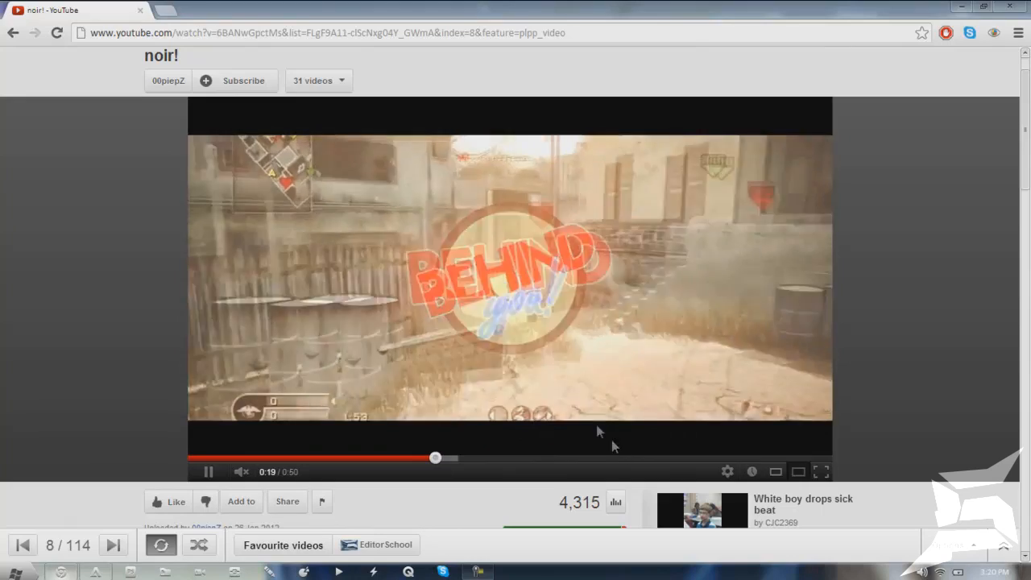
{"action": "left_click", "coordinate": [390, 458]}
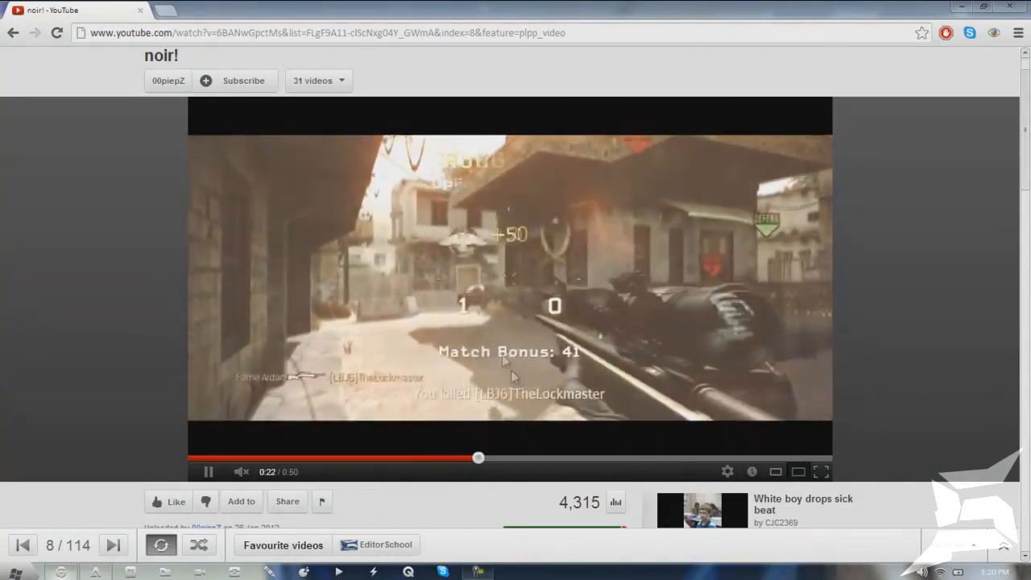
{"action": "left_click", "coordinate": [499, 316]}
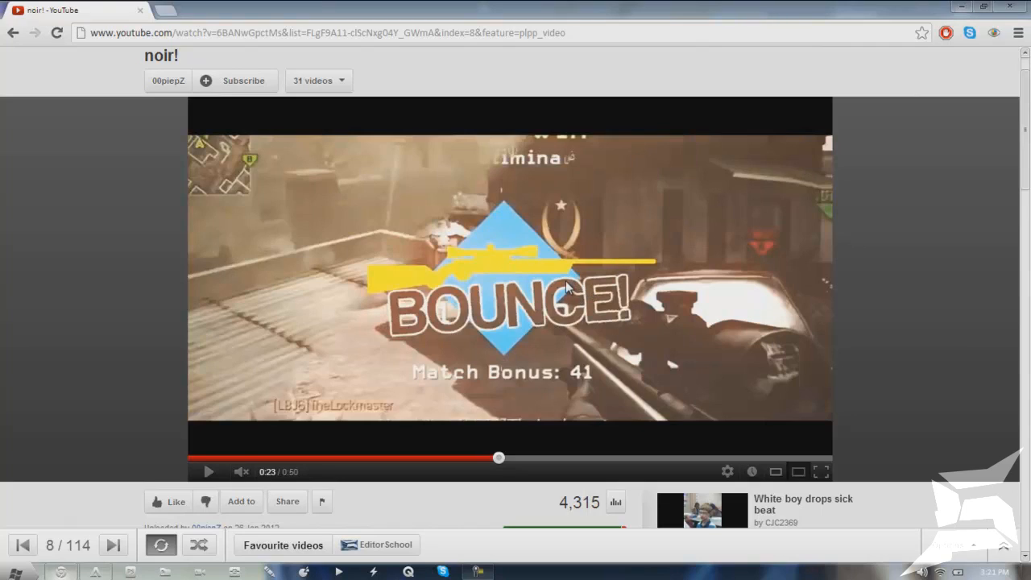
{"action": "left_click", "coordinate": [963, 7]}
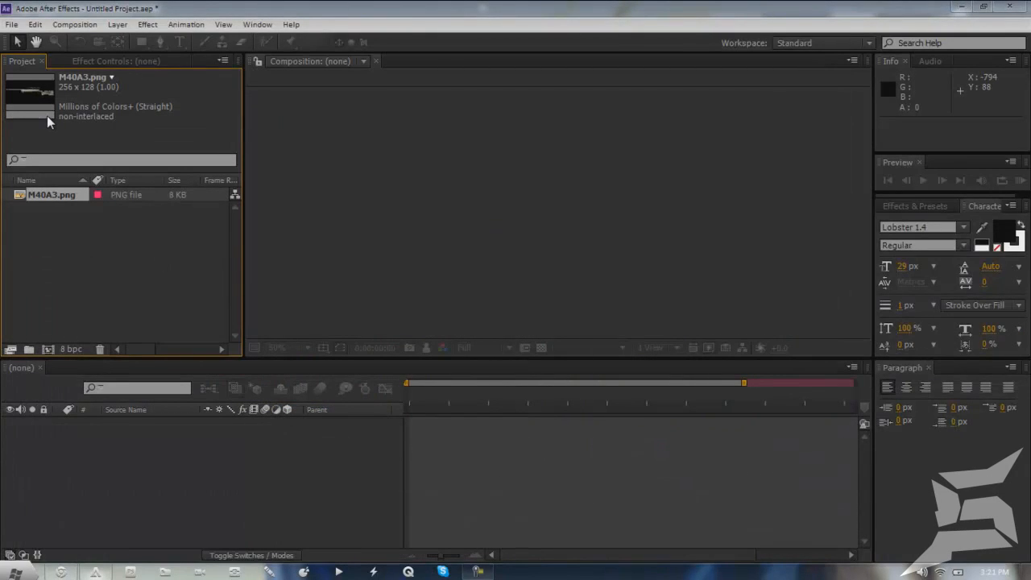
Switch to the browser and search Google Images at google.ca for "m40a3 transparent background" in a new tab.
{"action": "left_click", "coordinate": [62, 572]}
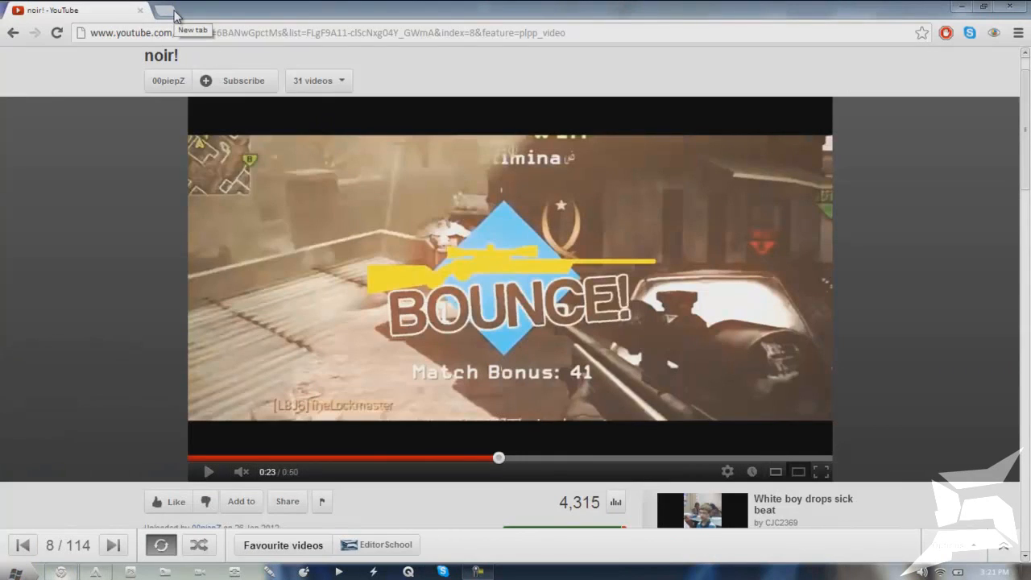
{"action": "left_click", "coordinate": [174, 15]}
{"action": "left_click", "coordinate": [191, 34]}
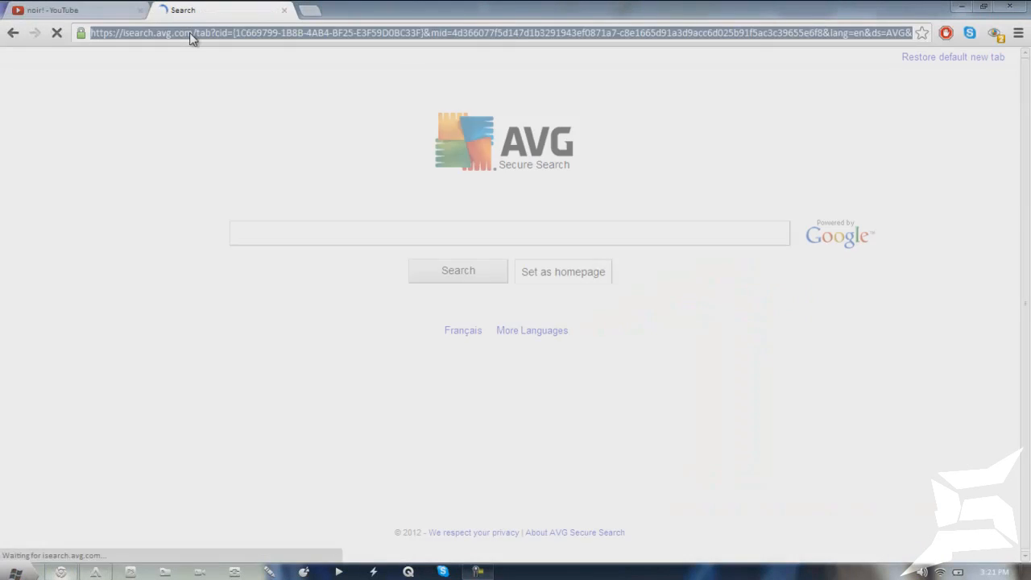
{"action": "type", "text": "google.ca"}
{"action": "key", "text": "Return"}
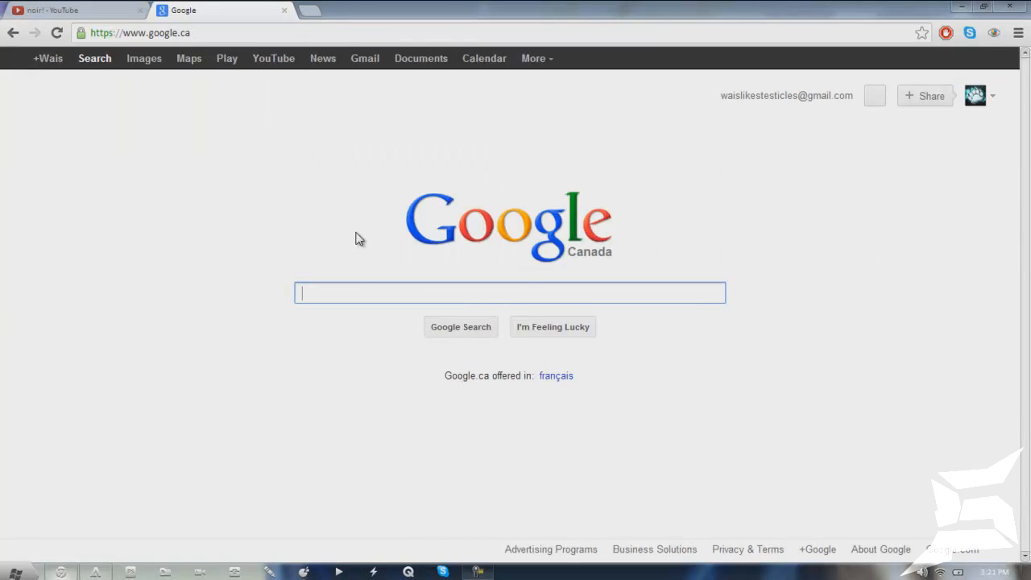
{"action": "type", "text": "m40a3 "}
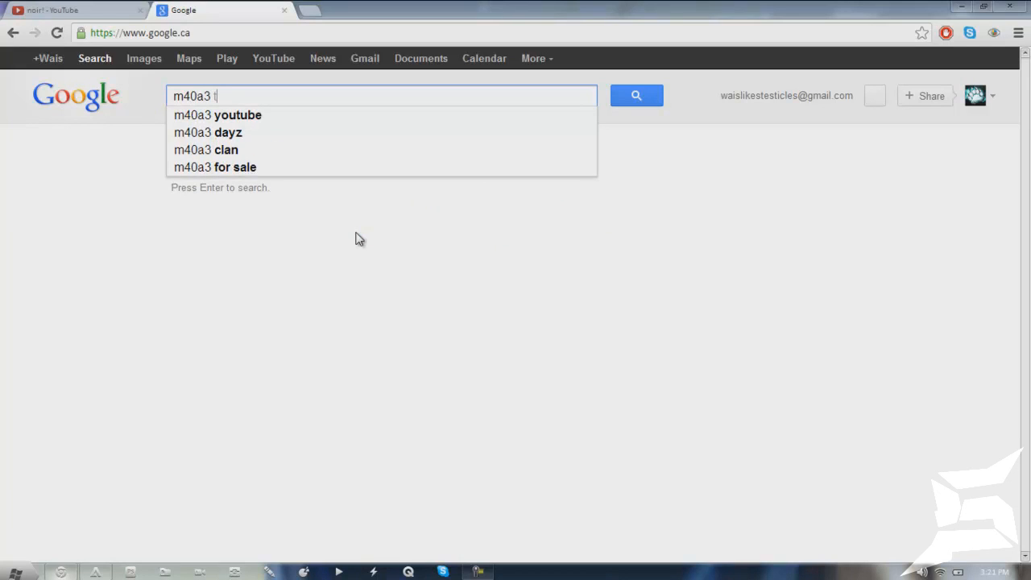
{"action": "type", "text": "tran"}
{"action": "key", "text": "Down"}
{"action": "key", "text": "Return"}
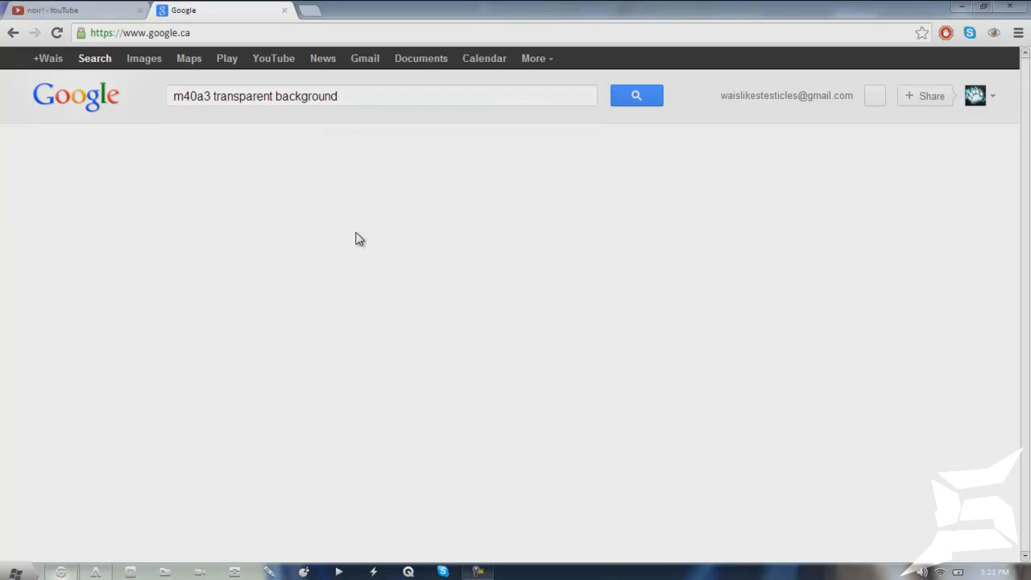
{"action": "left_click", "coordinate": [142, 65]}
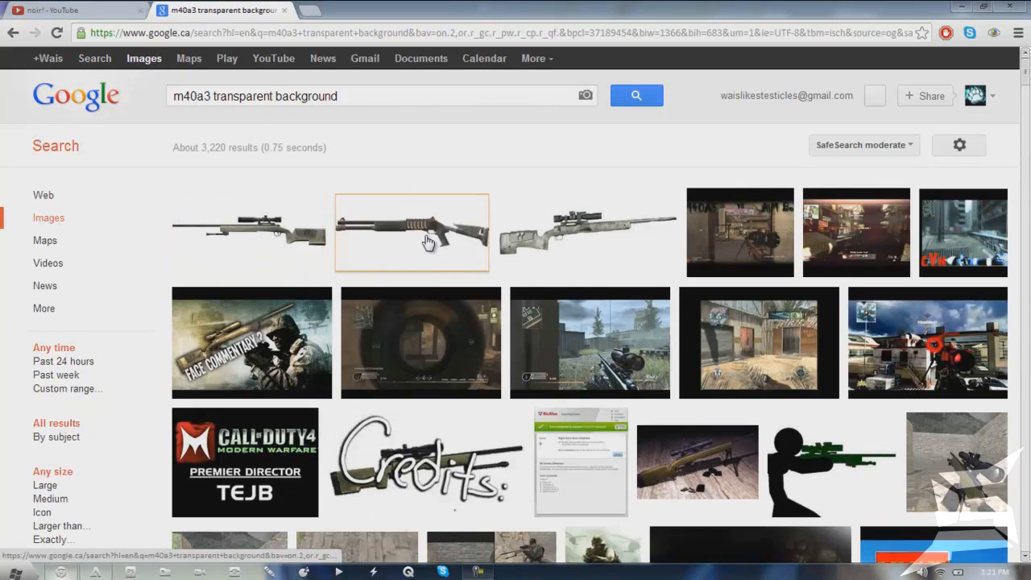
Preview the gun renders in the image results, revisit the paused BOUNCE! frame, and switch back to After Effects.
{"action": "mouse_move", "coordinate": [600, 240]}
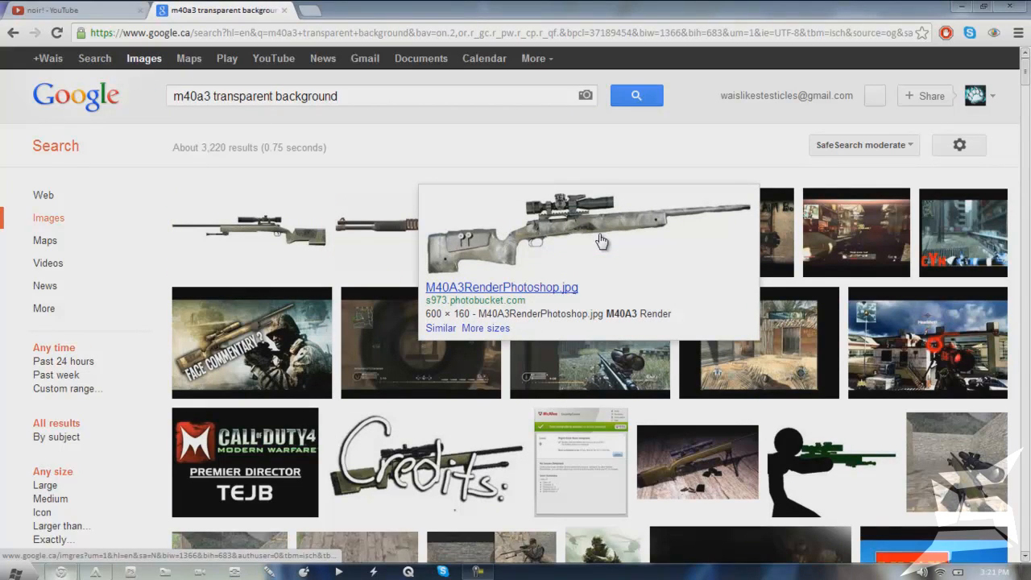
{"action": "mouse_move", "coordinate": [388, 243]}
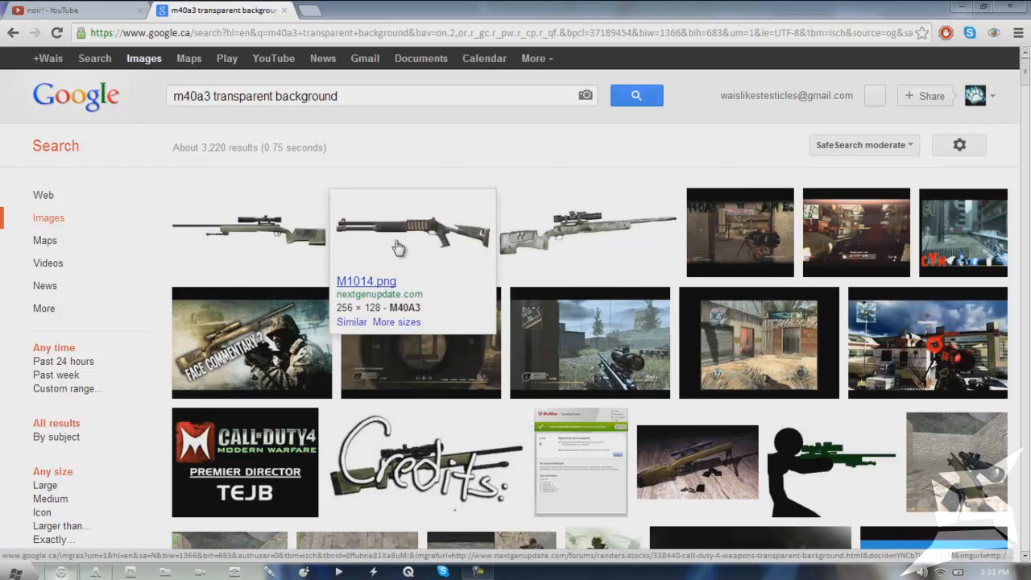
{"action": "scroll", "coordinate": [398, 247], "scroll_direction": "down", "scroll_amount": 3}
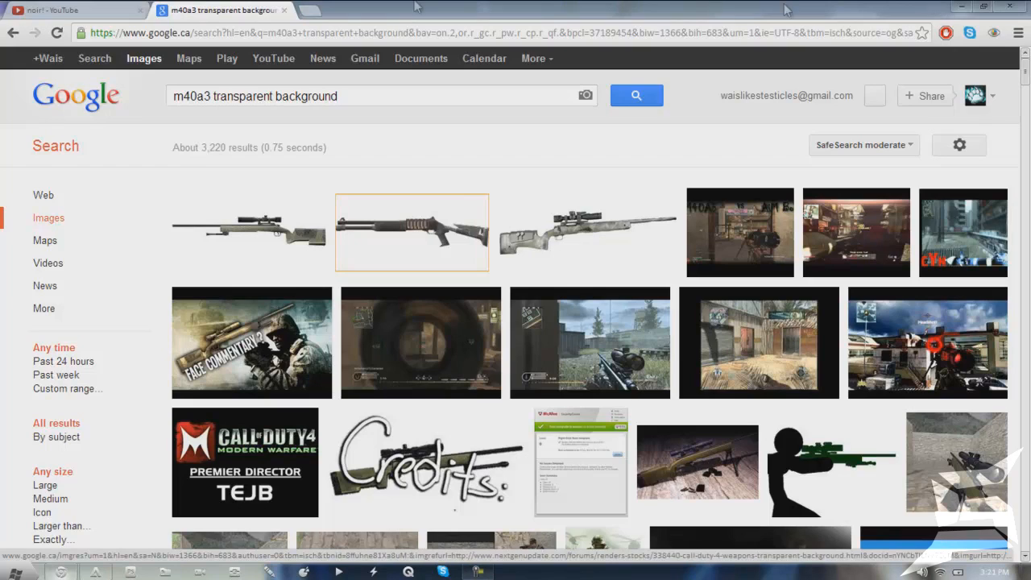
{"action": "left_click", "coordinate": [88, 10]}
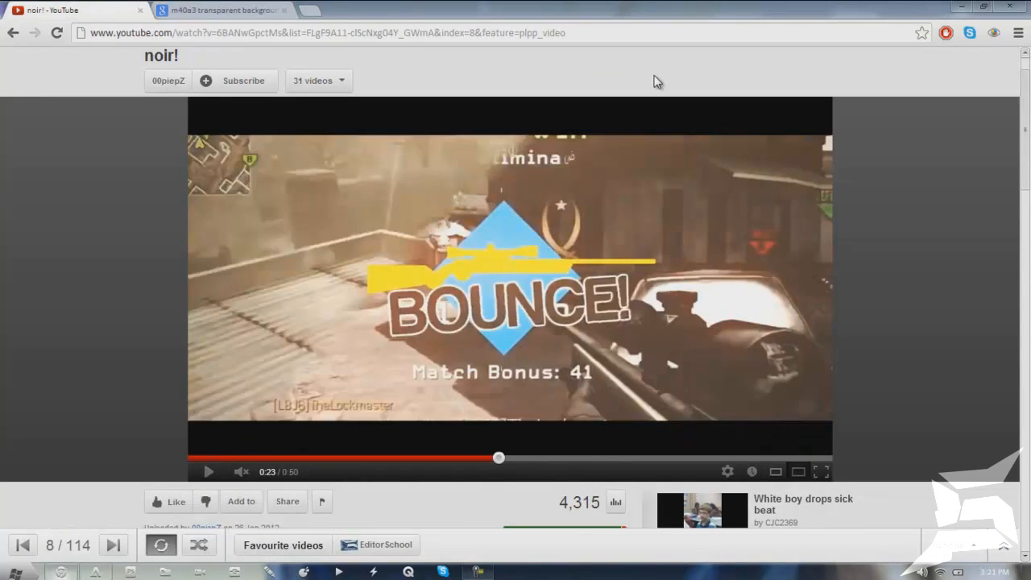
{"action": "left_click", "coordinate": [963, 7]}
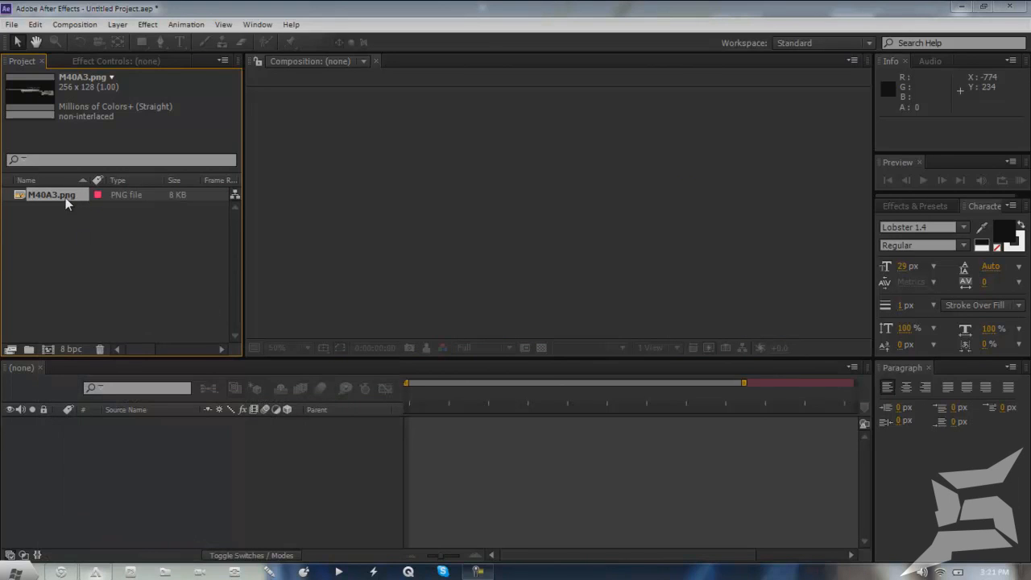
Create a 1280 x 720 composition named Comp 1 and add M40A3.png to its timeline as a layer.
{"action": "left_click", "coordinate": [89, 24]}
{"action": "left_click", "coordinate": [127, 46]}
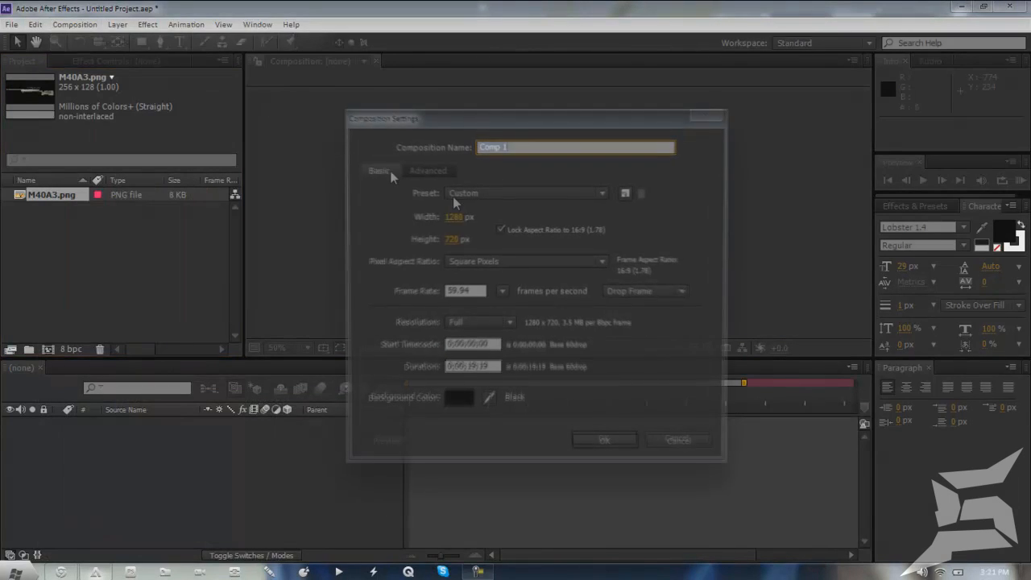
{"action": "left_click", "coordinate": [582, 441]}
{"action": "left_click", "coordinate": [457, 392]}
{"action": "left_click_drag", "start_coordinate": [456, 391], "coordinate": [369, 408]}
{"action": "left_click_drag", "start_coordinate": [35, 210], "coordinate": [128, 463]}
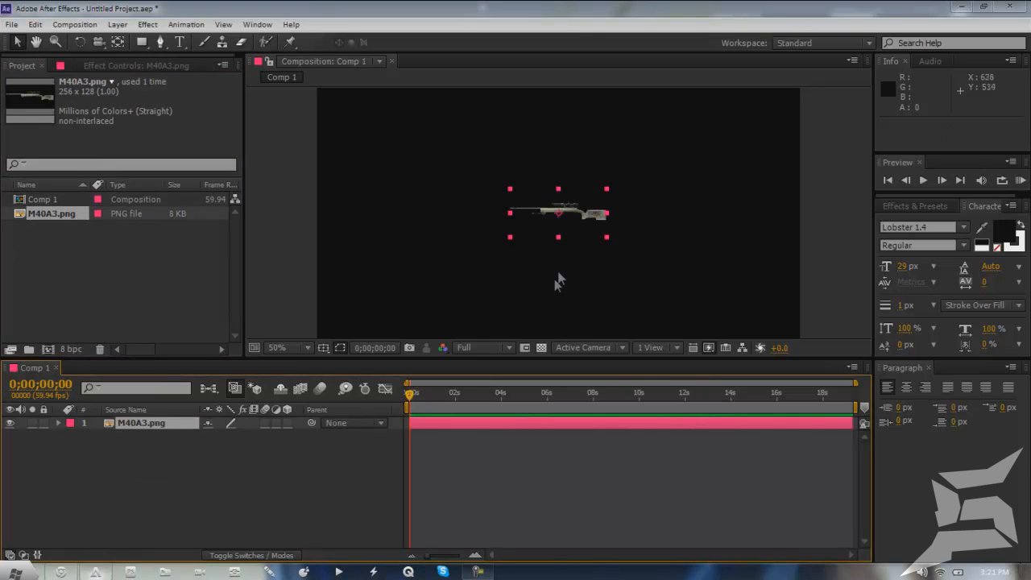
Flip the M40A3.png layer horizontally to a scale of about -105% by 100% so the barrel faces the other way.
{"action": "left_click_drag", "start_coordinate": [607, 213], "coordinate": [510, 218]}
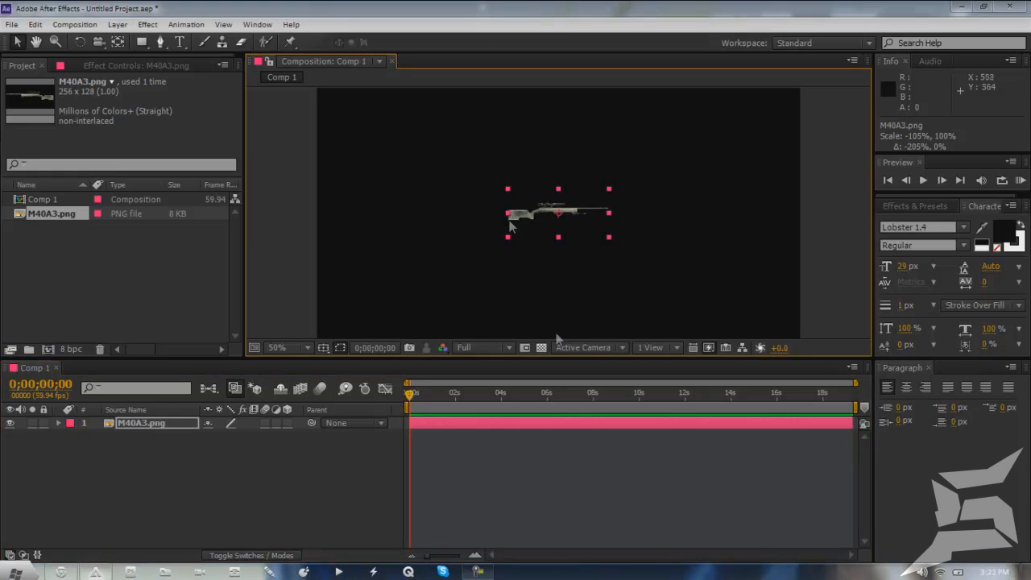
{"action": "left_click", "coordinate": [586, 505]}
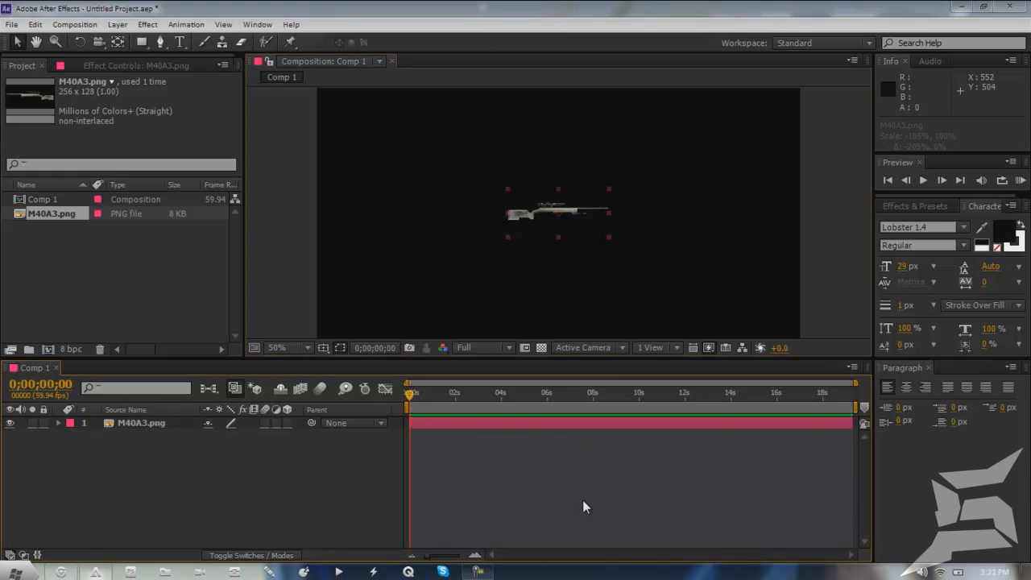
{"action": "left_click", "coordinate": [170, 423]}
Inspect the flipped rifle at several magnifications, including fit up to 100%, 25% and 200%, and return to 50%.
{"action": "left_click", "coordinate": [306, 348]}
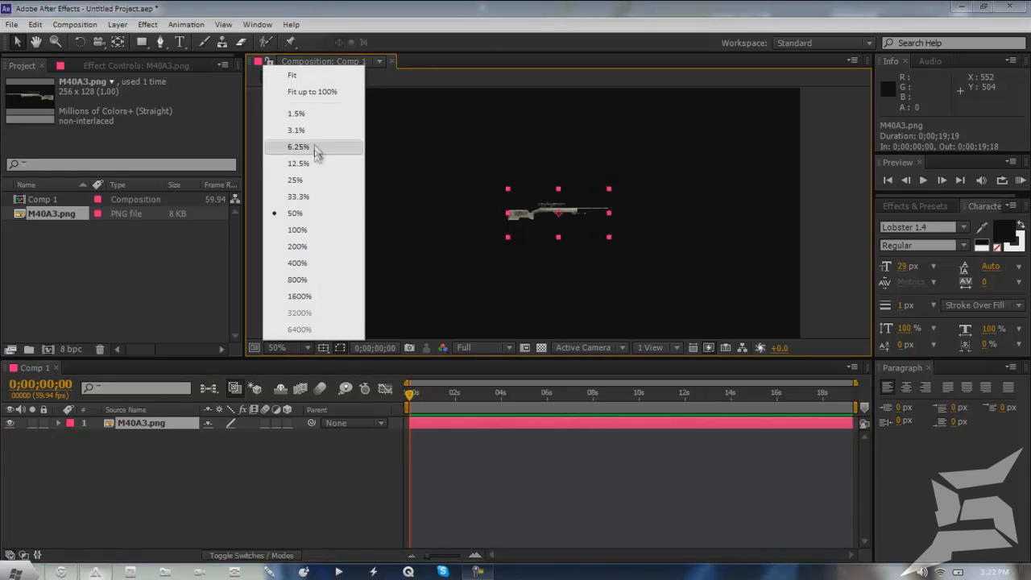
{"action": "left_click", "coordinate": [314, 94]}
{"action": "left_click", "coordinate": [281, 347]}
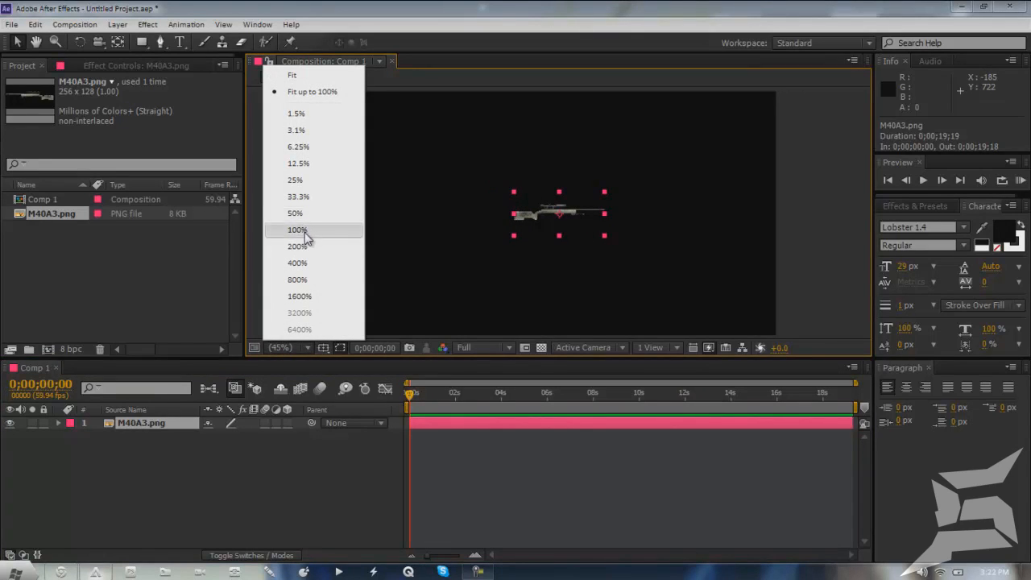
{"action": "left_click", "coordinate": [300, 180]}
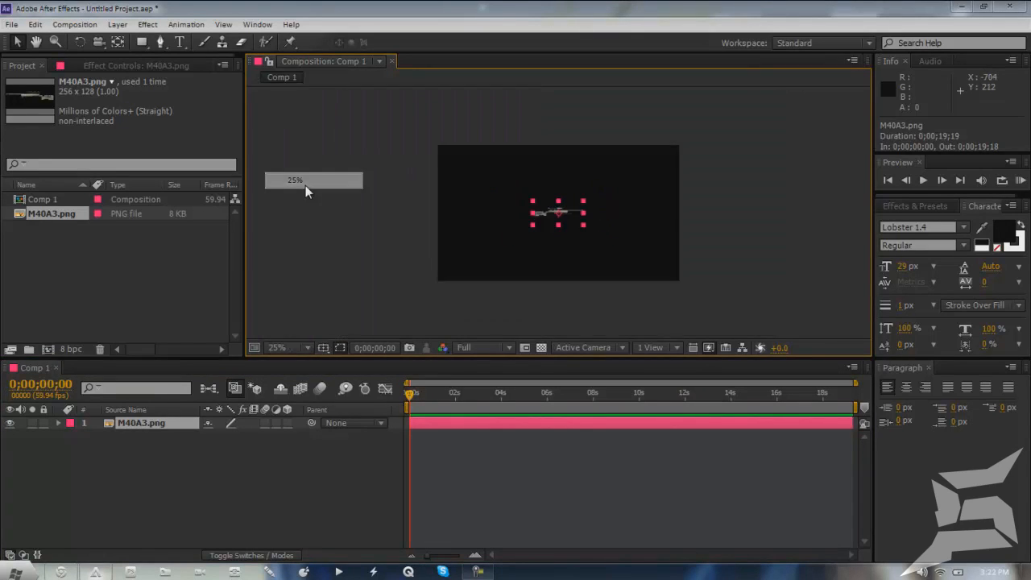
{"action": "left_click", "coordinate": [300, 347]}
{"action": "left_click", "coordinate": [317, 246]}
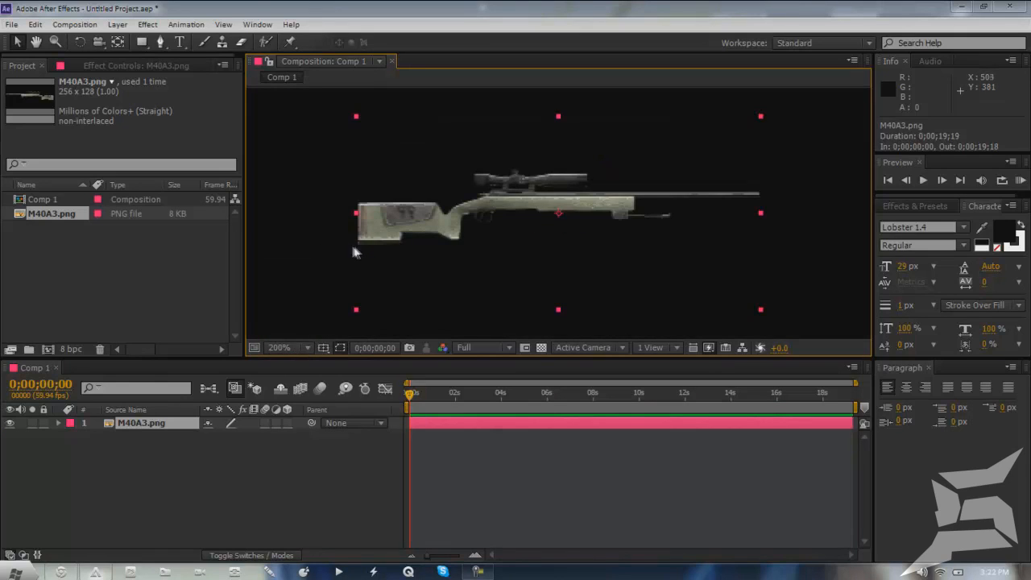
{"action": "left_click", "coordinate": [584, 486]}
{"action": "scroll", "coordinate": [495, 246], "scroll_direction": "down", "scroll_amount": 4}
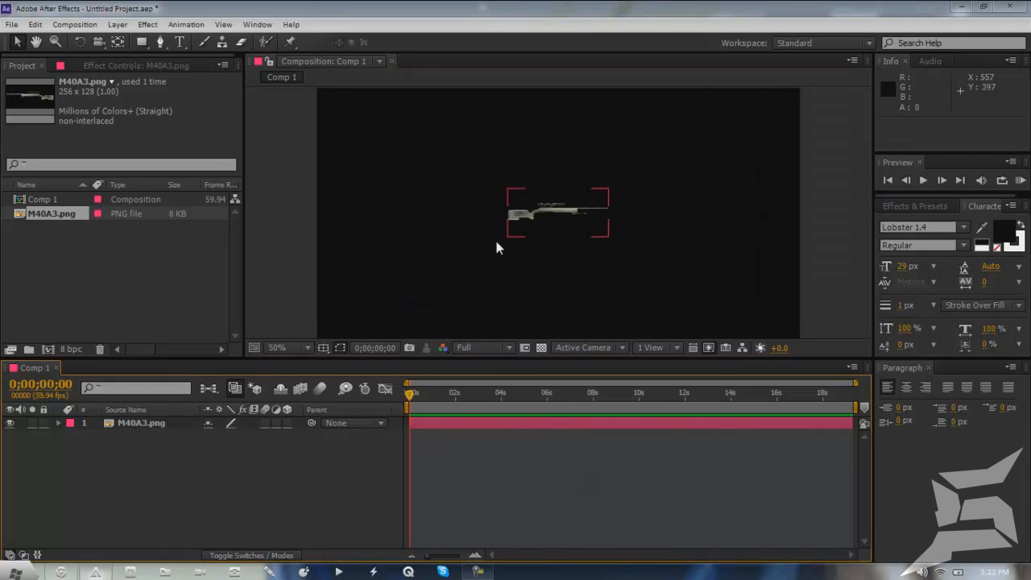
{"action": "scroll", "coordinate": [494, 237], "scroll_direction": "up", "scroll_amount": 3}
{"action": "scroll", "coordinate": [494, 237], "scroll_direction": "down", "scroll_amount": 3}
Reveal the M40A3.png layer's Scale property and enlarge the rifle to -173.8% by 166.0%.
{"action": "left_click", "coordinate": [149, 412]}
{"action": "left_click", "coordinate": [142, 423]}
{"action": "key", "text": "s"}
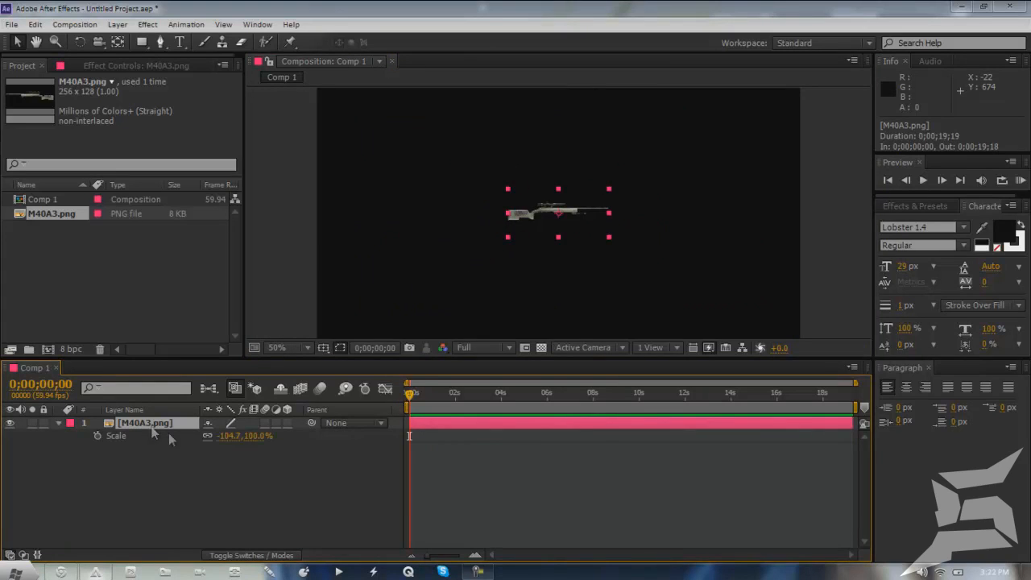
{"action": "left_click_drag", "start_coordinate": [264, 436], "coordinate": [314, 440]}
{"action": "left_click", "coordinate": [345, 455]}
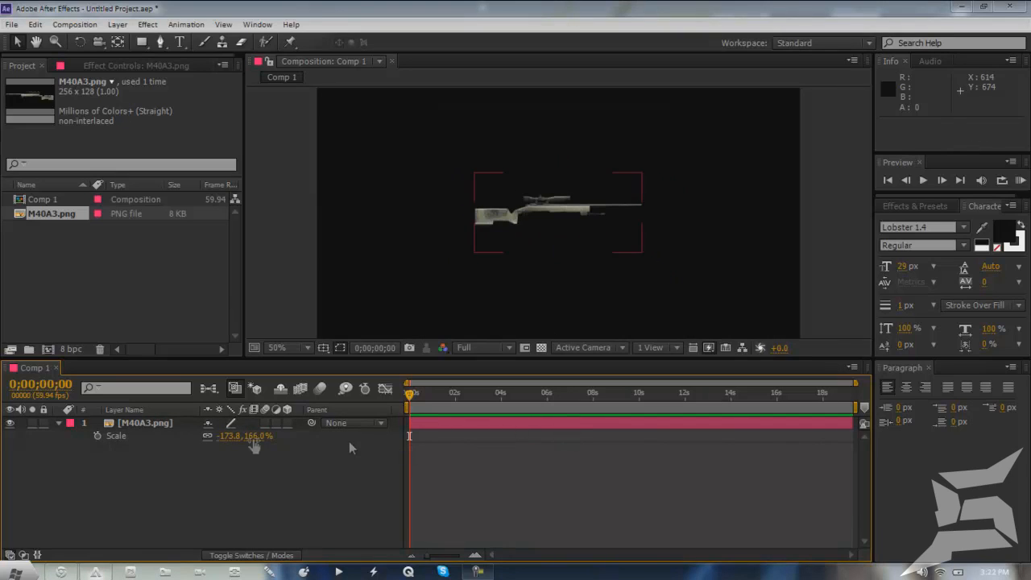
Find the Fill effect among the effects and apply it to the M40A3.png layer.
{"action": "left_click", "coordinate": [171, 426]}
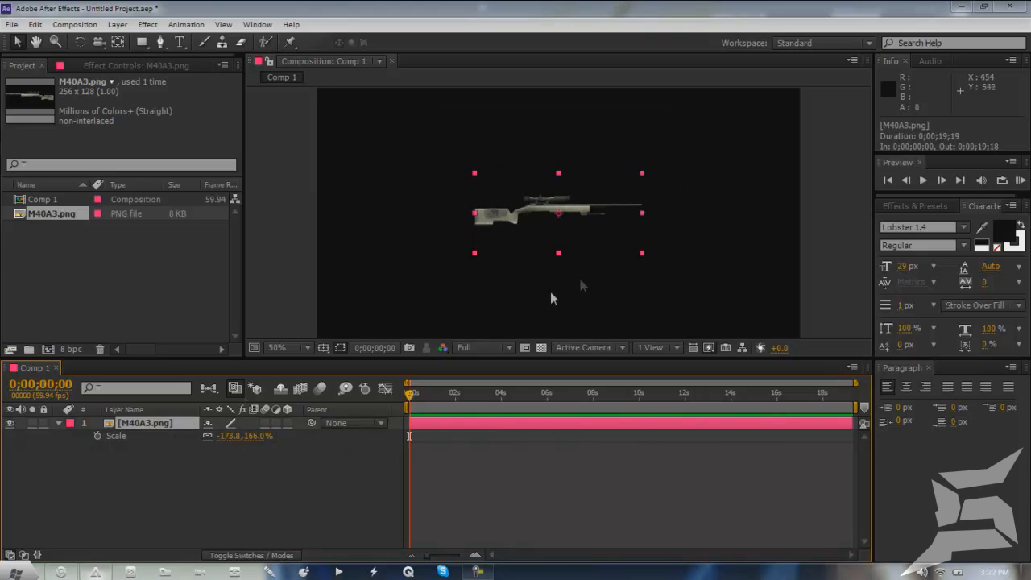
{"action": "left_click", "coordinate": [907, 204]}
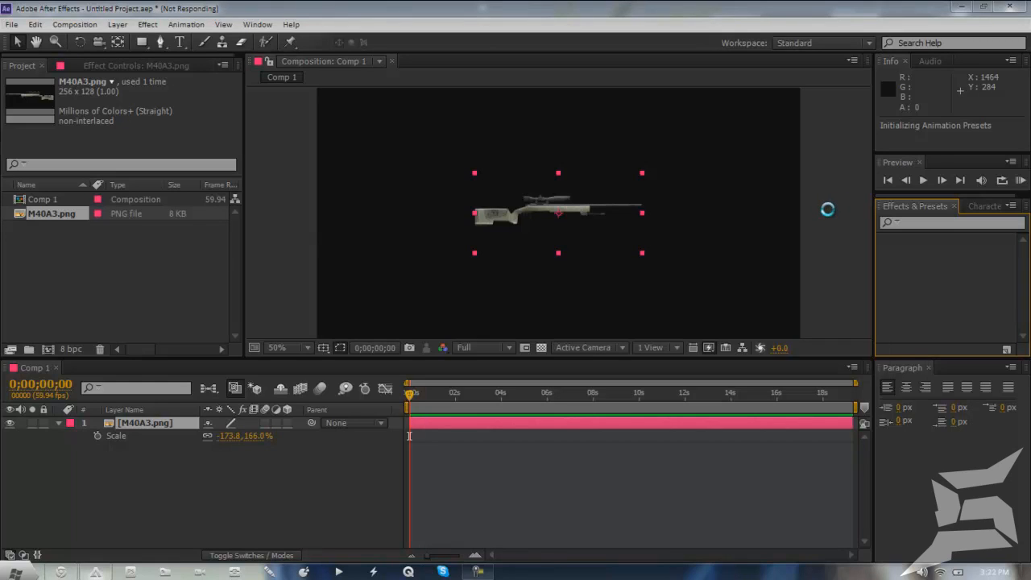
{"action": "left_click", "coordinate": [911, 225]}
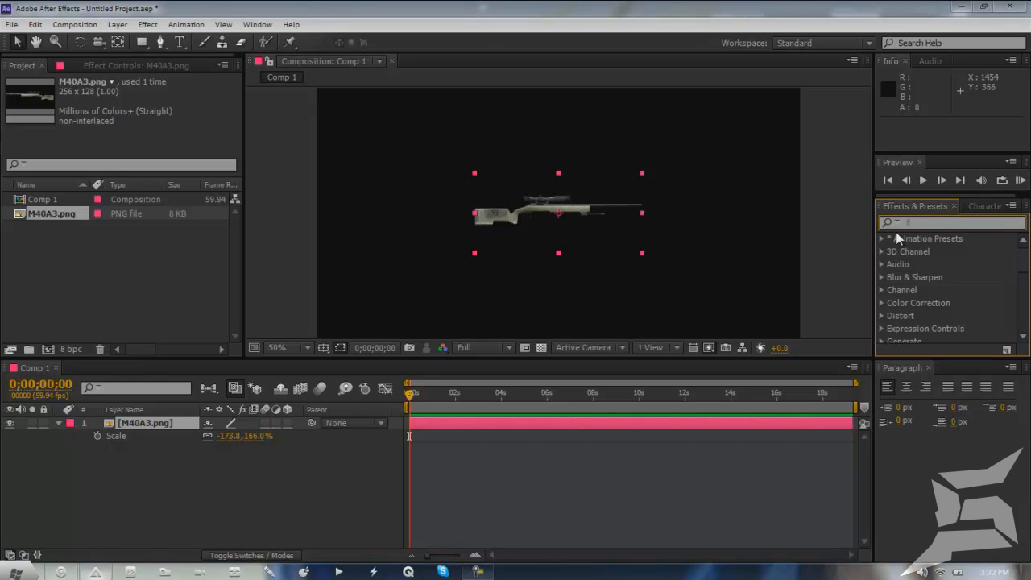
{"action": "type", "text": "fill"}
{"action": "left_click_drag", "start_coordinate": [915, 336], "coordinate": [150, 427]}
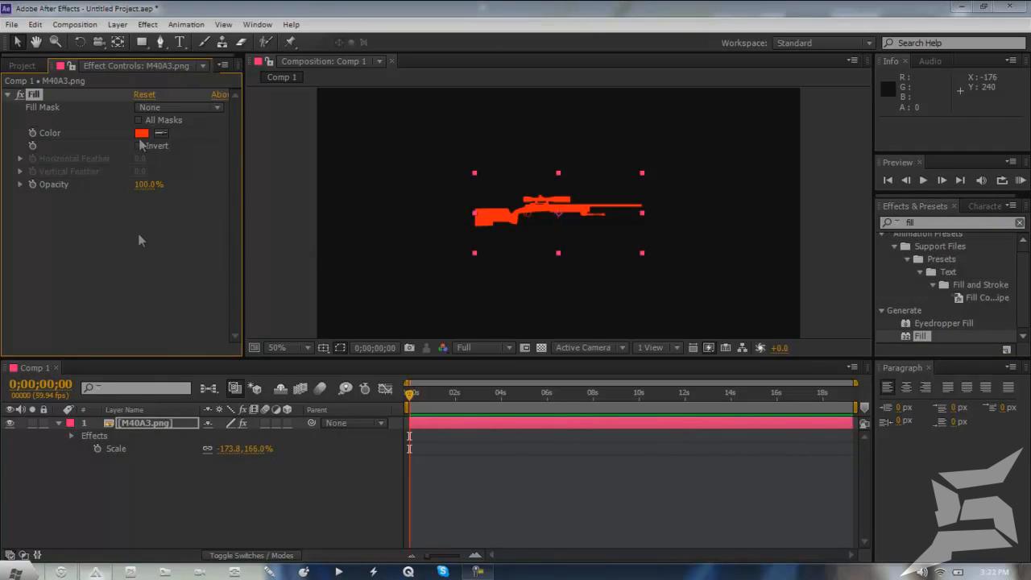
Check the rifle's colour in the noir! video and set the Fill colour to yellow, F0FF00.
{"action": "left_click", "coordinate": [59, 571]}
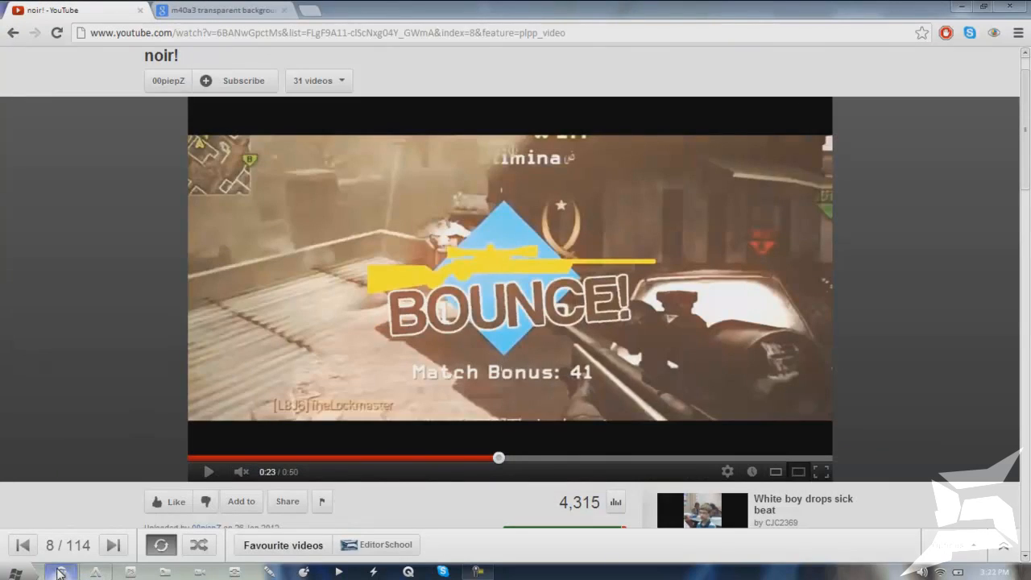
{"action": "left_click", "coordinate": [60, 571]}
{"action": "left_click", "coordinate": [142, 134]}
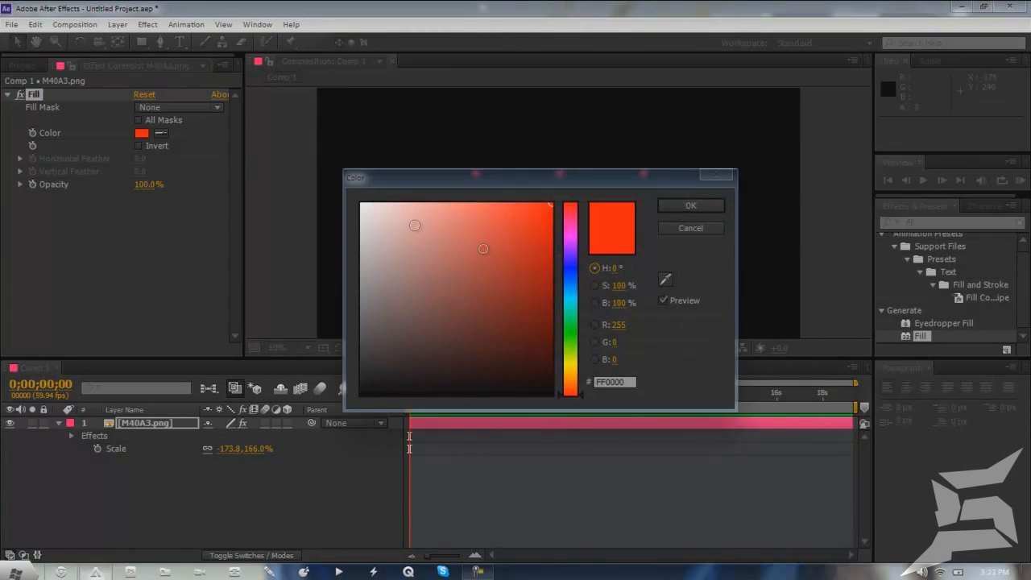
{"action": "left_click_drag", "start_coordinate": [573, 377], "coordinate": [574, 360]}
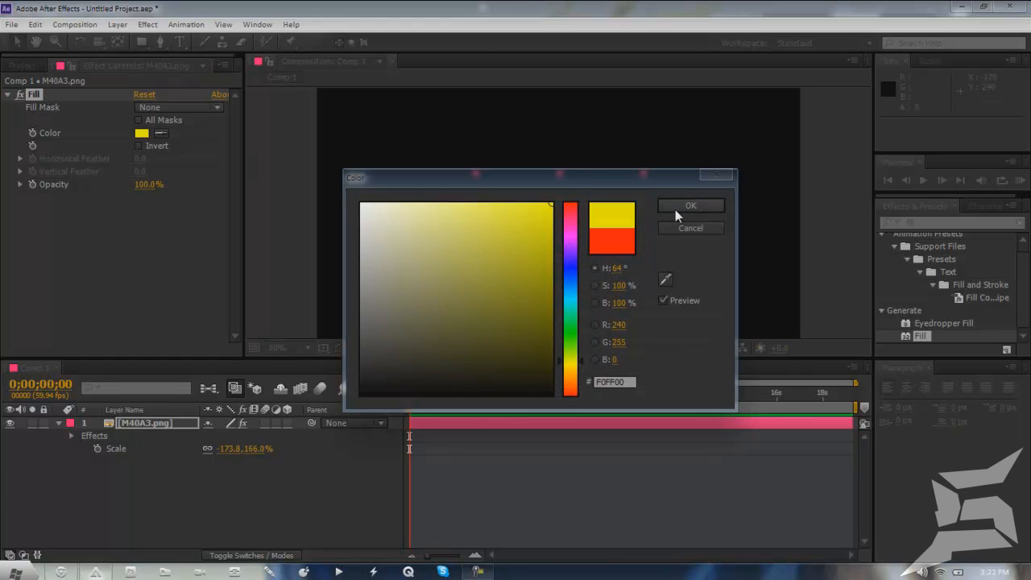
{"action": "left_click", "coordinate": [675, 210]}
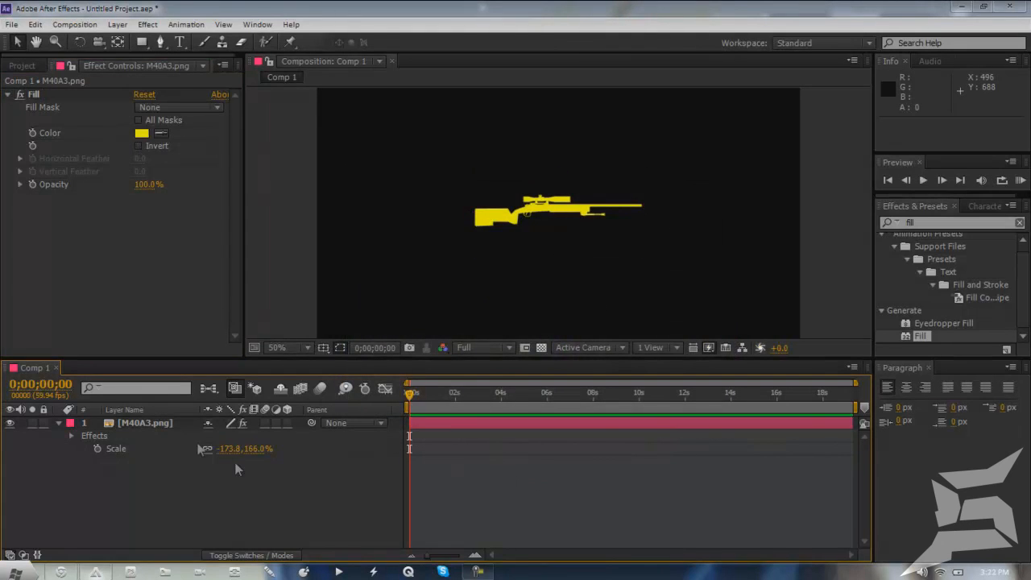
Compare with the noir! video's rifle, then find the Stroke effect and apply it to the M40A3.png layer.
{"action": "left_click", "coordinate": [169, 428]}
{"action": "left_click", "coordinate": [71, 569]}
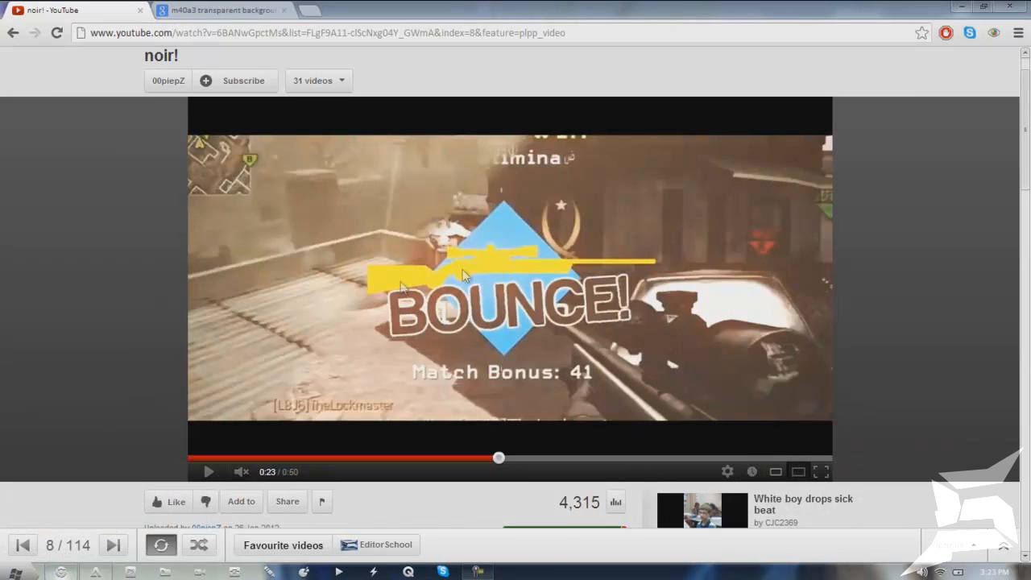
{"action": "left_click", "coordinate": [62, 571]}
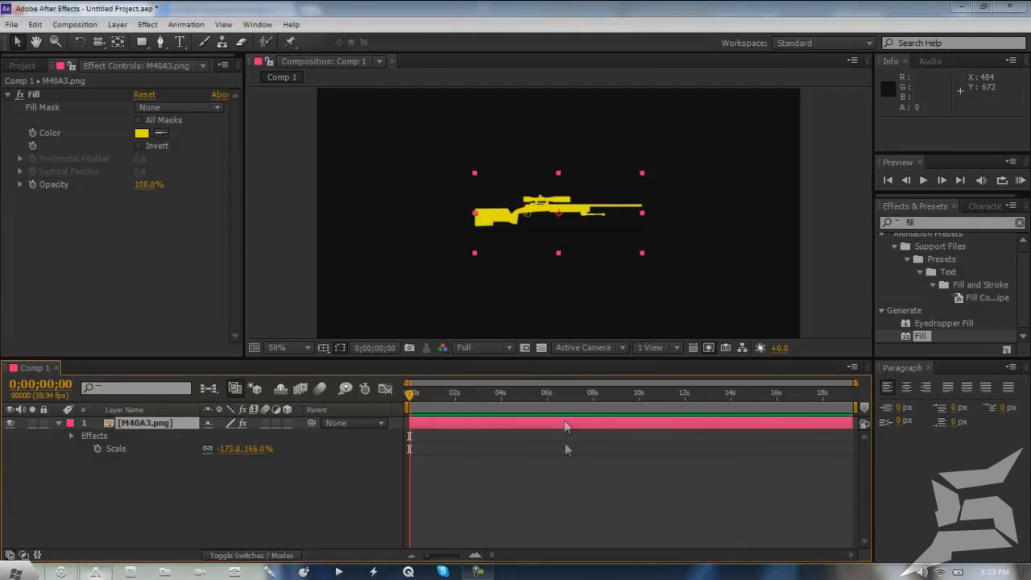
{"action": "left_click", "coordinate": [502, 473]}
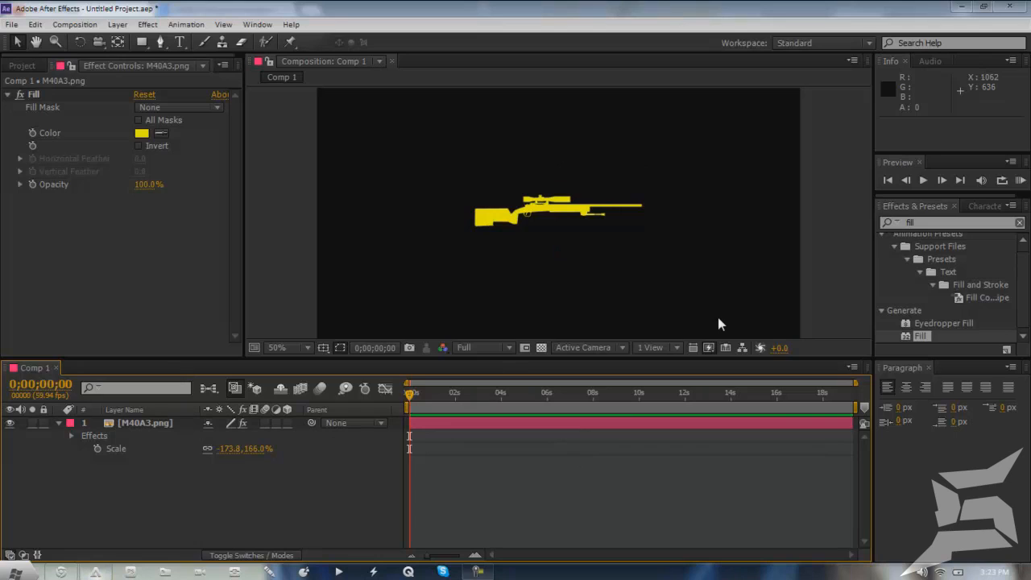
{"action": "left_click", "coordinate": [8, 95]}
{"action": "left_click", "coordinate": [938, 223]}
{"action": "type", "text": "stro"}
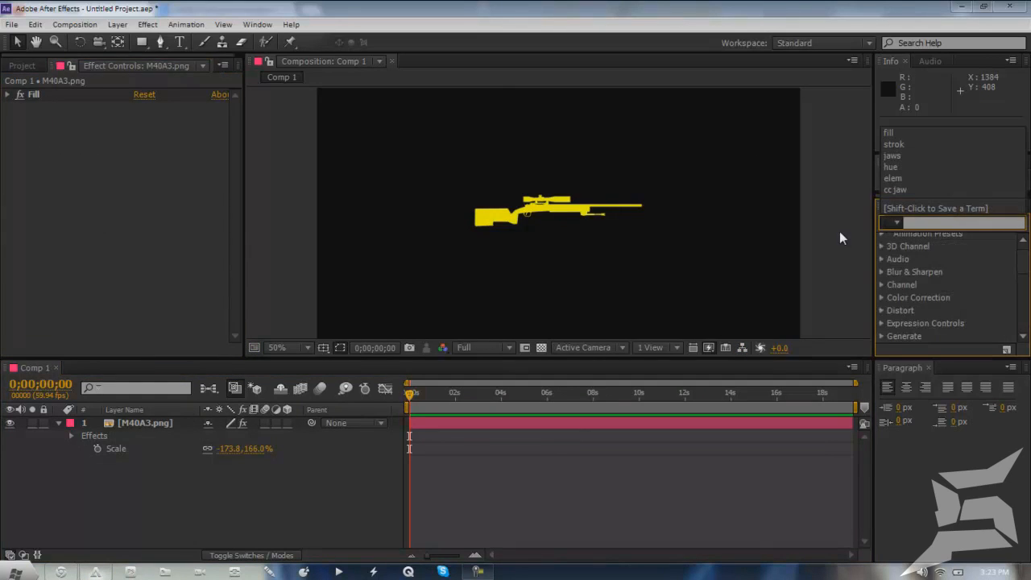
{"action": "type", "text": "ke"}
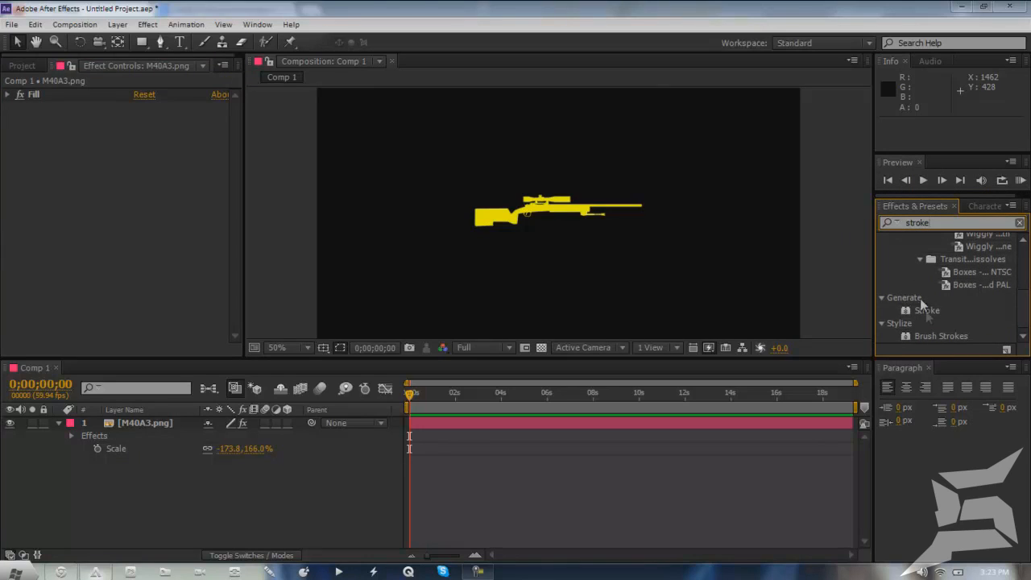
{"action": "left_click", "coordinate": [922, 313]}
{"action": "mouse_move", "coordinate": [908, 320]}
{"action": "left_mouse_down"}
{"action": "mouse_move", "coordinate": [576, 505]}
{"action": "mouse_move", "coordinate": [169, 406]}
{"action": "mouse_move", "coordinate": [166, 423]}
{"action": "left_mouse_up"}
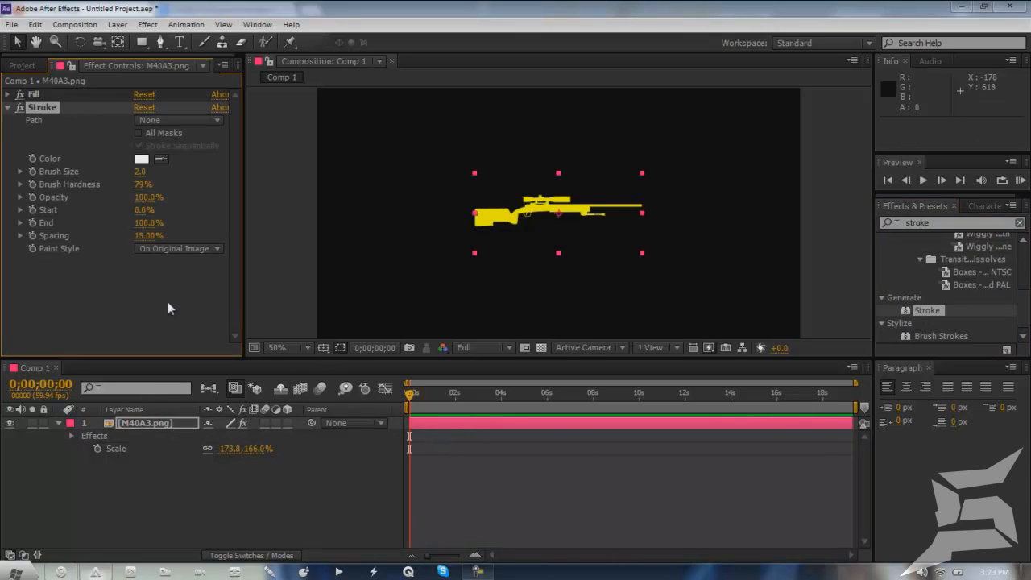
Start a mask on the M40A3.png layer with the Pen tool, tracing the rear edge of the scope.
{"action": "left_click", "coordinate": [151, 424]}
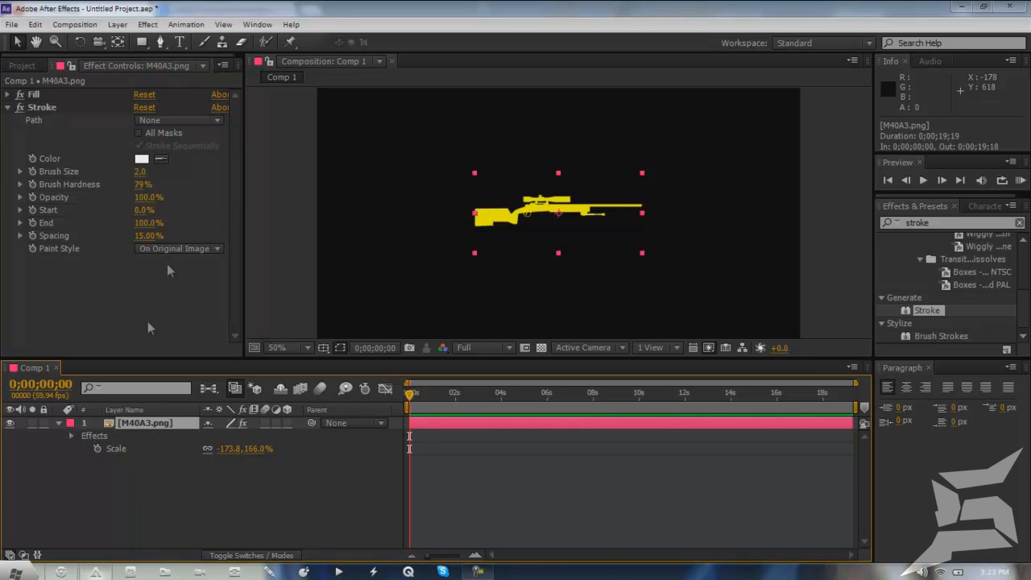
{"action": "left_click", "coordinate": [161, 43]}
{"action": "scroll", "coordinate": [550, 250], "scroll_direction": "up", "scroll_amount": 4}
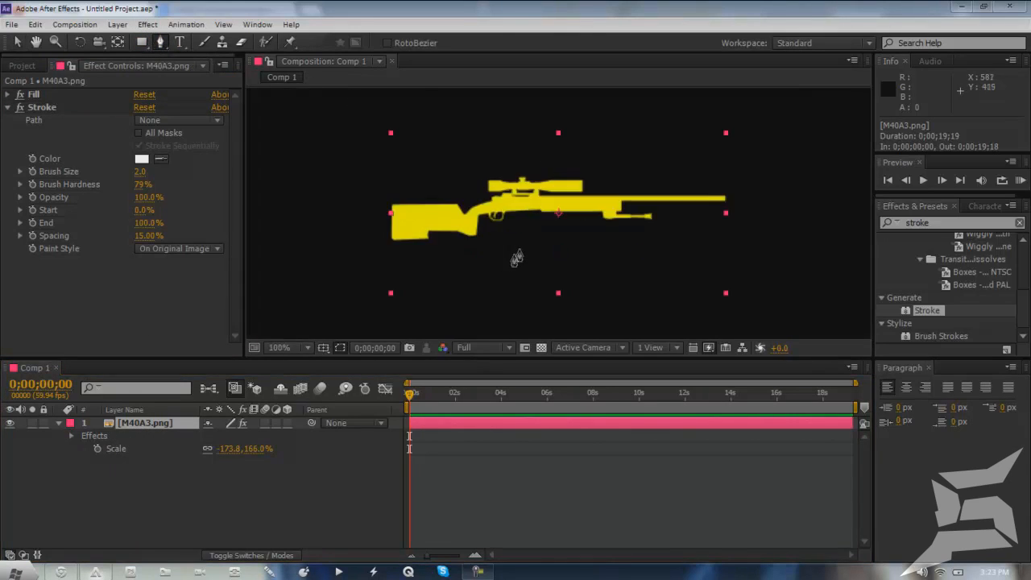
{"action": "scroll", "coordinate": [475, 214], "scroll_direction": "up", "scroll_amount": 1}
{"action": "scroll", "coordinate": [367, 145], "scroll_direction": "down", "scroll_amount": 2}
{"action": "scroll", "coordinate": [415, 166], "scroll_direction": "up", "scroll_amount": 1}
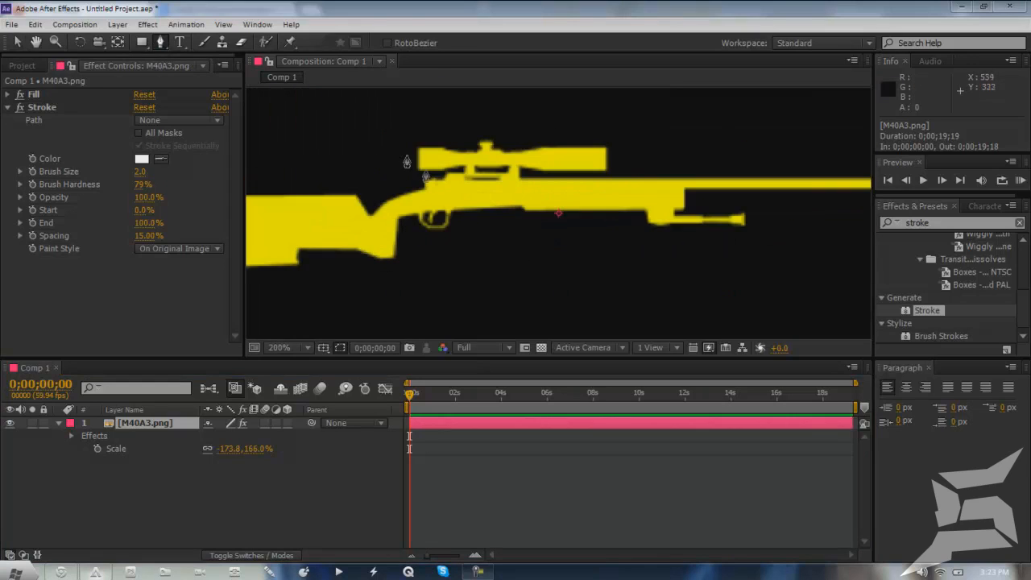
{"action": "left_click", "coordinate": [417, 149]}
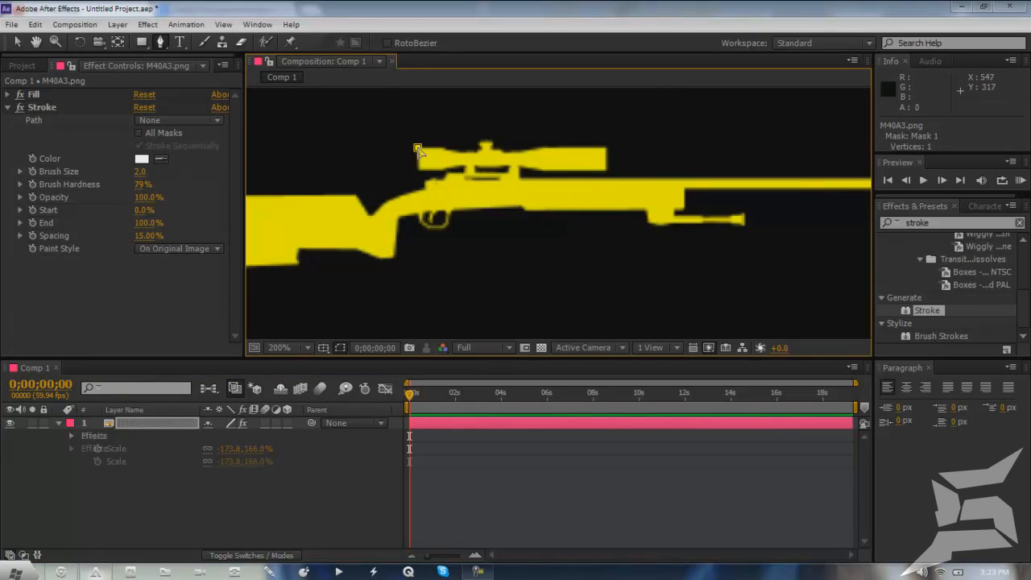
{"action": "left_click", "coordinate": [417, 171]}
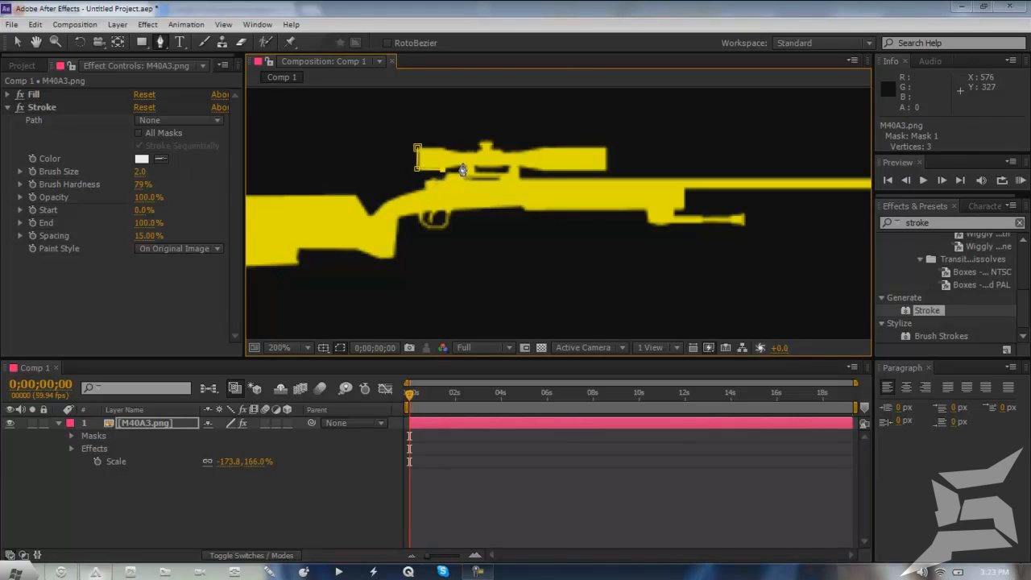
Continue the mask around the rear scope mount and down the stepped upper edge of the rifle's receiver.
{"action": "scroll", "coordinate": [471, 180], "scroll_direction": "up", "scroll_amount": 3}
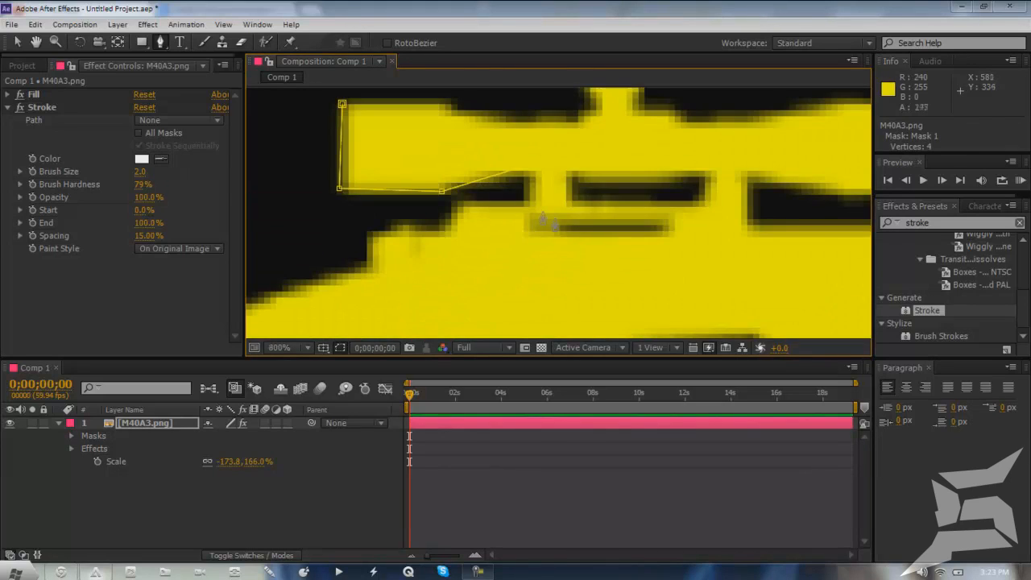
{"action": "left_click", "coordinate": [527, 199]}
{"action": "left_click", "coordinate": [528, 203]}
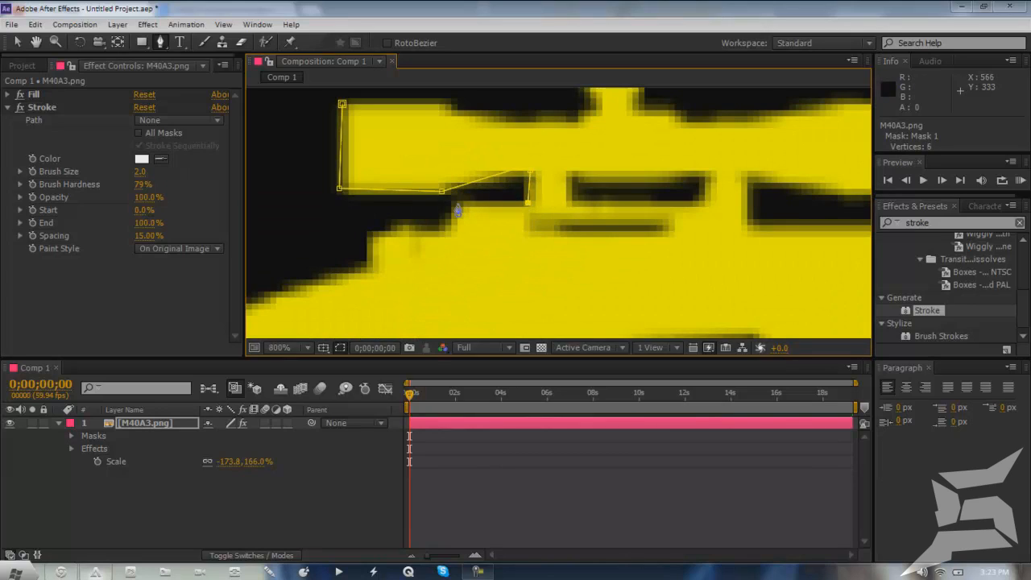
{"action": "left_click", "coordinate": [441, 226]}
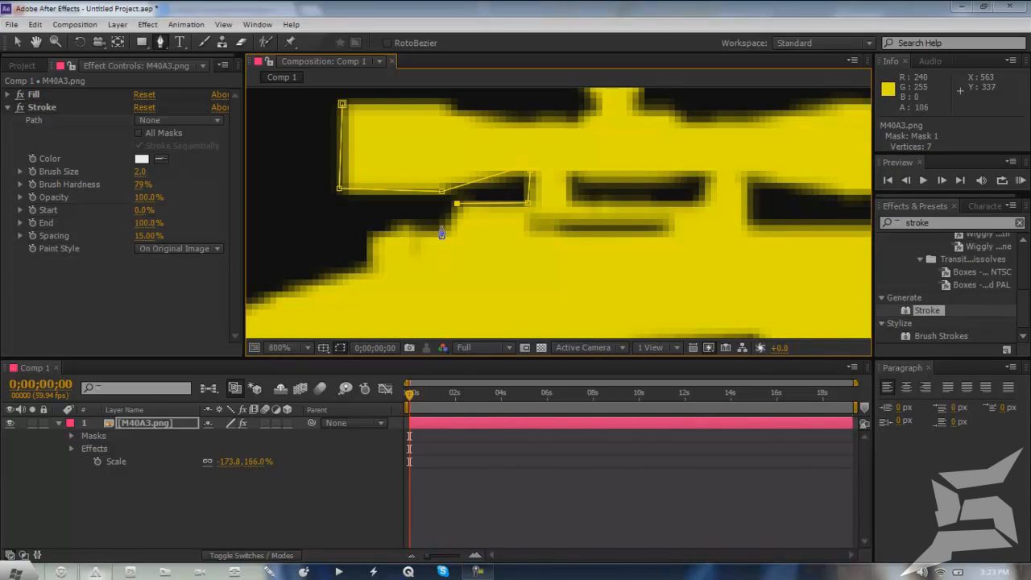
{"action": "left_click", "coordinate": [369, 235]}
{"action": "left_click", "coordinate": [368, 269]}
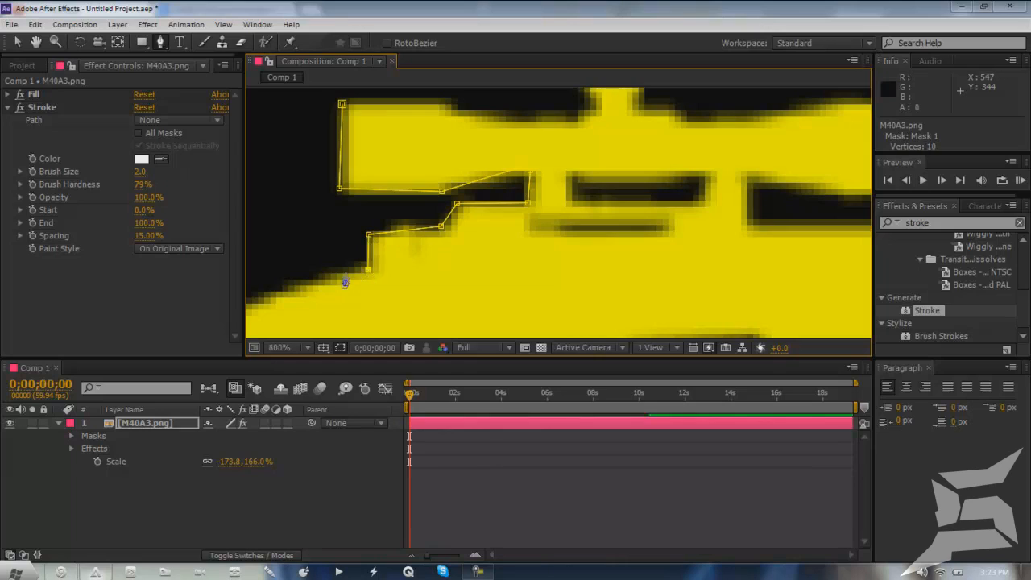
Complete the mask around the whole rifle outline and close it at the scope's upper rear corner.
{"action": "left_click", "coordinate": [479, 571]}
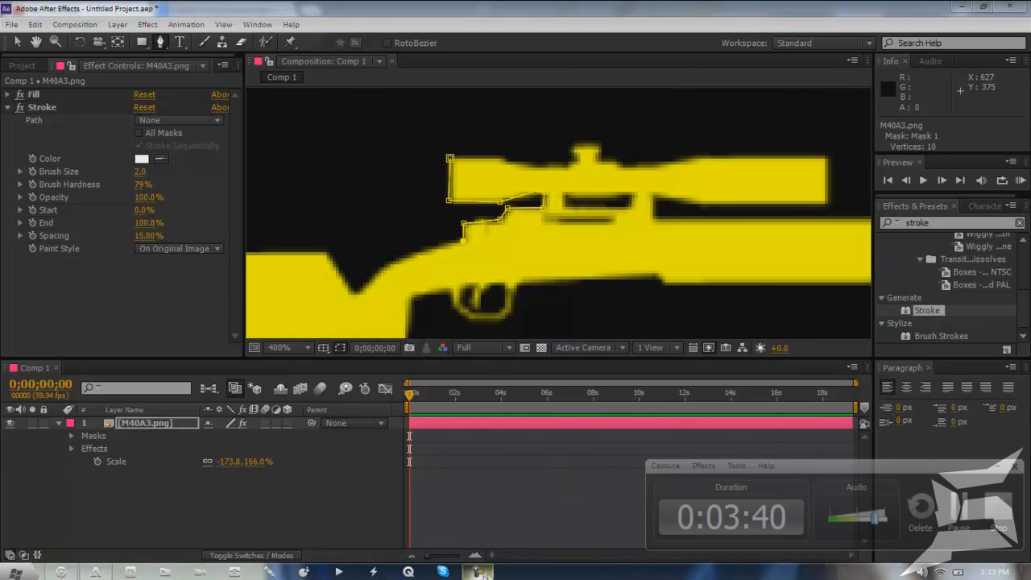
{"action": "left_click", "coordinate": [955, 509]}
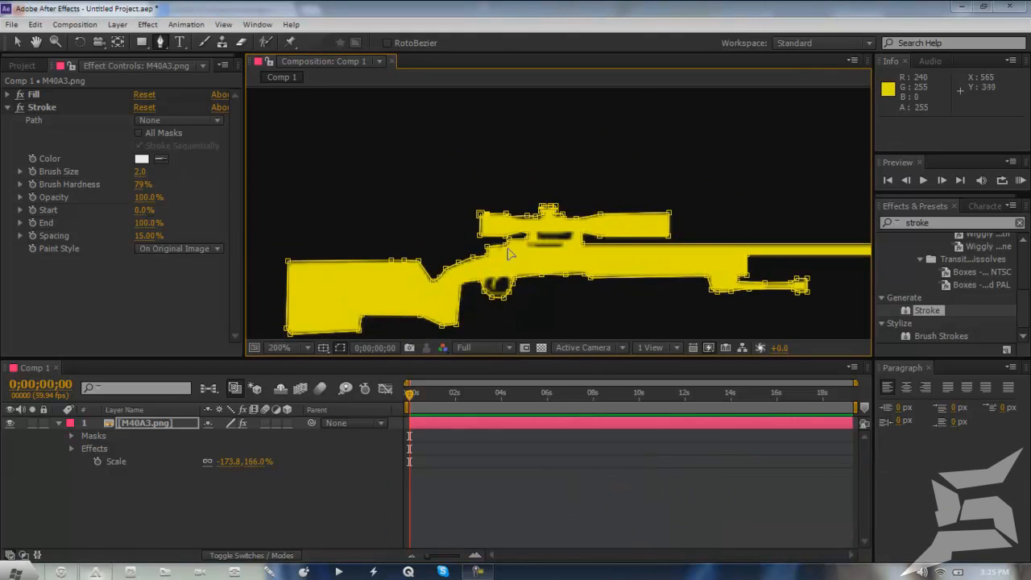
{"action": "scroll", "coordinate": [478, 201], "scroll_direction": "up", "scroll_amount": 4}
{"action": "scroll", "coordinate": [576, 157], "scroll_direction": "down", "scroll_amount": 2}
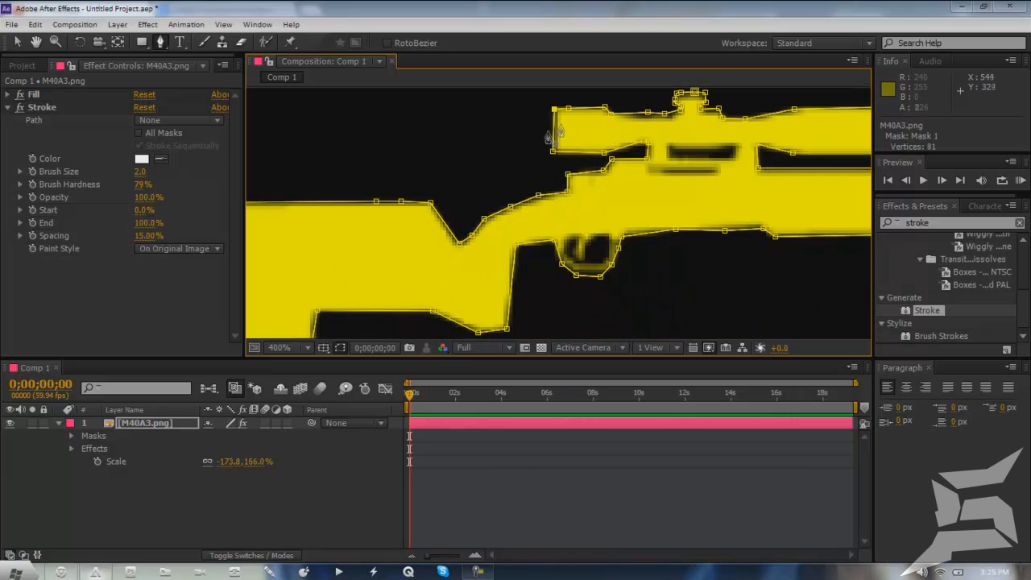
{"action": "scroll", "coordinate": [554, 112], "scroll_direction": "down", "scroll_amount": 2}
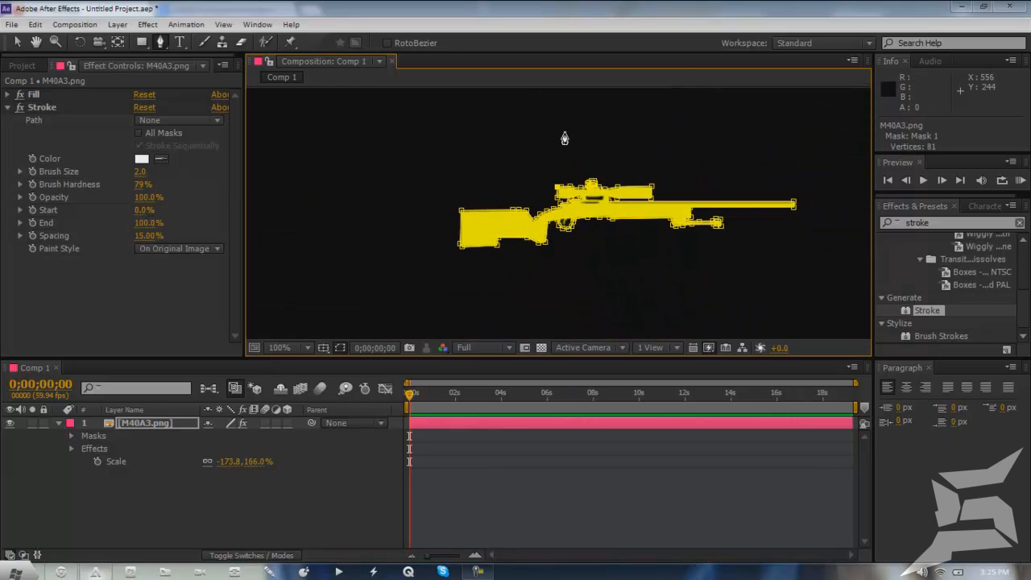
Set the Stroke effect's path on the M40A3.png layer to Mask 1.
{"action": "left_click", "coordinate": [147, 421]}
{"action": "left_click", "coordinate": [507, 482]}
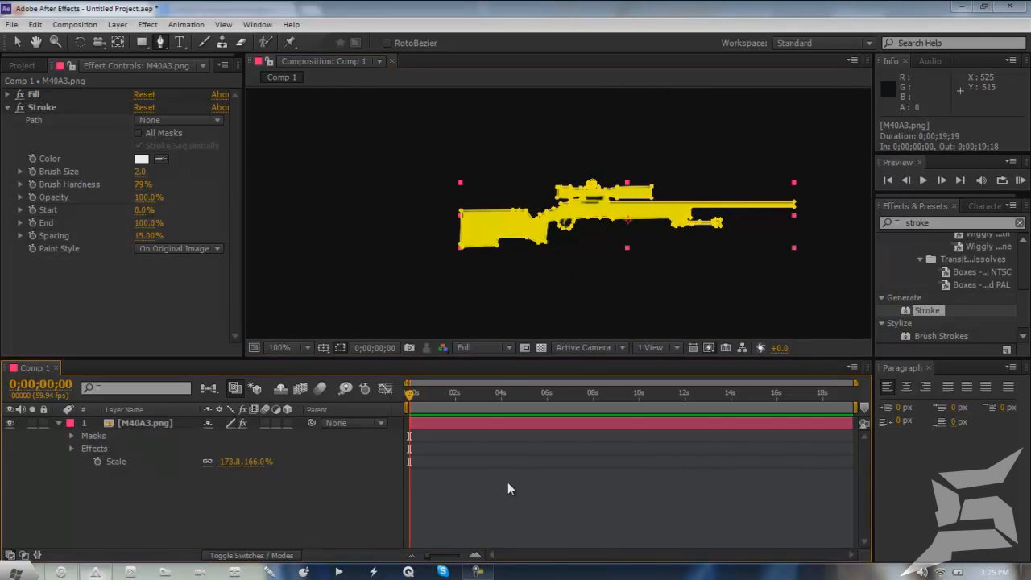
{"action": "left_click", "coordinate": [129, 422]}
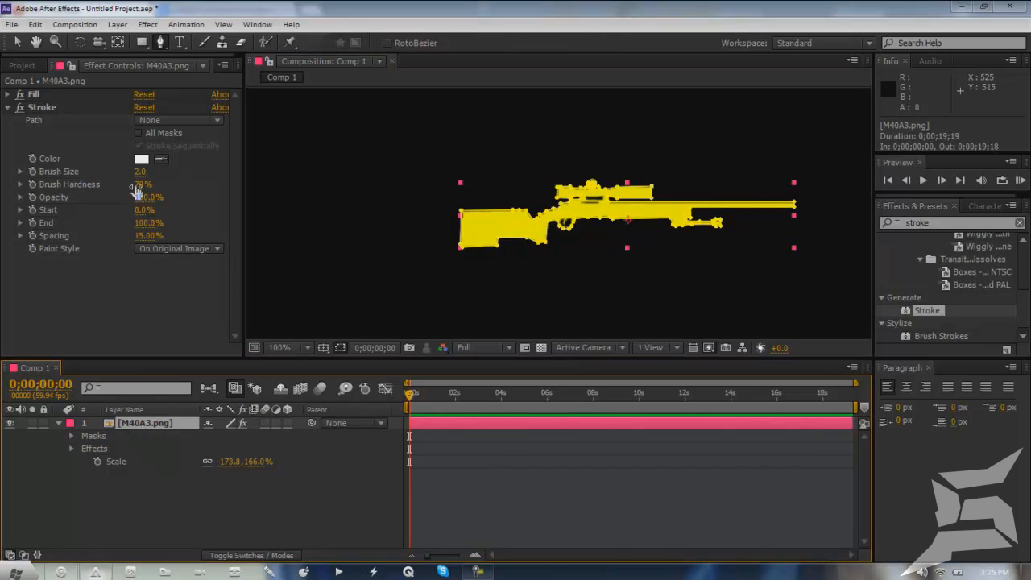
{"action": "left_click", "coordinate": [152, 122]}
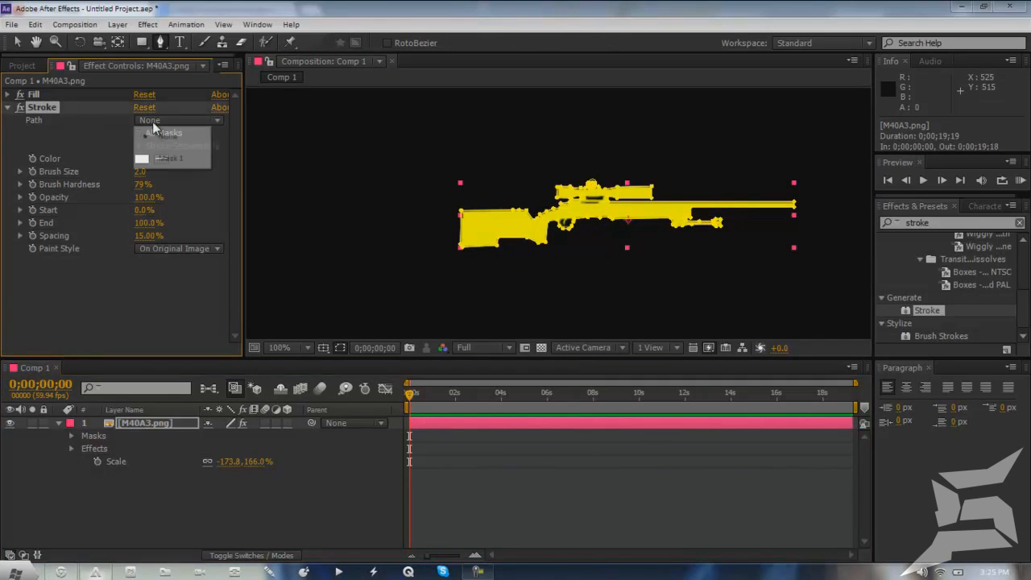
{"action": "left_click", "coordinate": [172, 158]}
{"action": "left_click", "coordinate": [552, 459]}
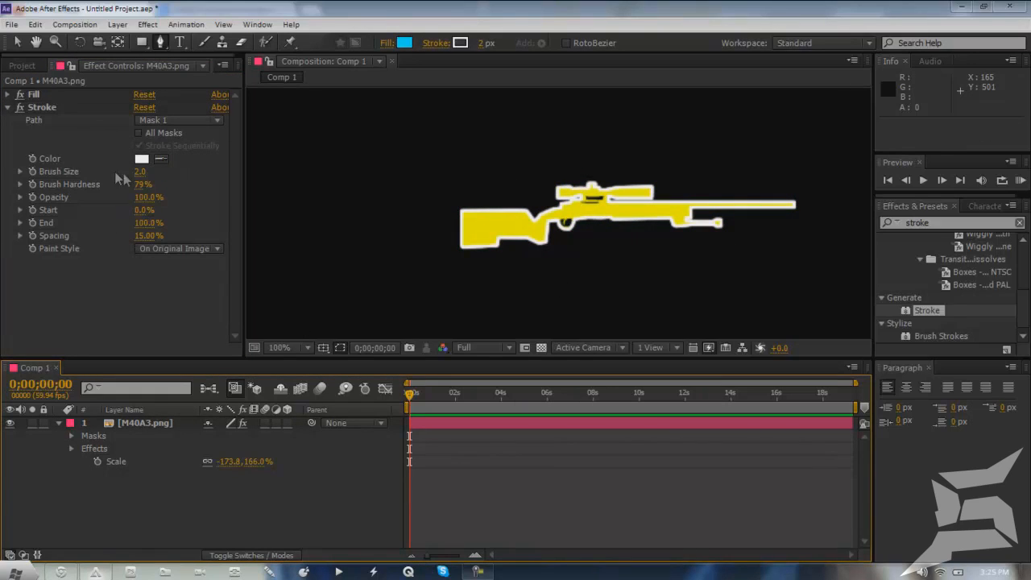
Set the Stroke effect's brush size to 1.6 and its brush hardness to 94%.
{"action": "left_click_drag", "start_coordinate": [141, 175], "coordinate": [256, 192]}
{"action": "left_click", "coordinate": [223, 512]}
{"action": "left_click", "coordinate": [189, 483]}
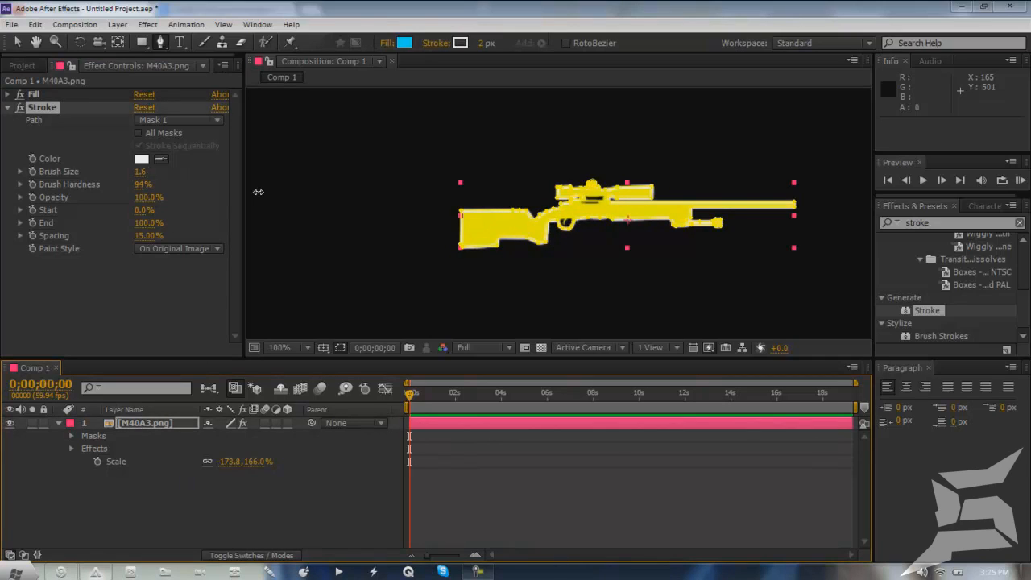
{"action": "left_click", "coordinate": [374, 517]}
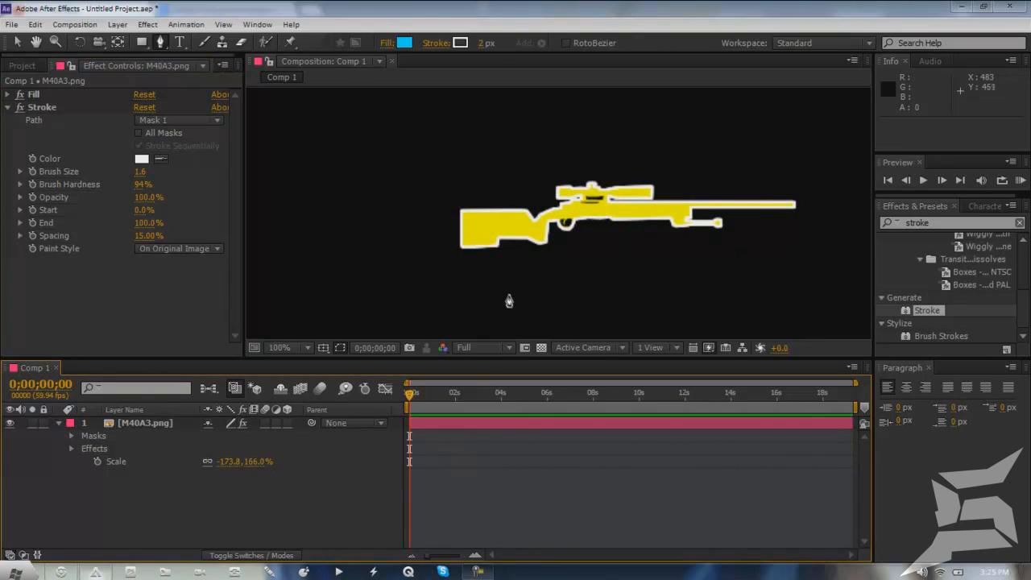
Set the Stroke effect's brush size to 1.0.
{"action": "scroll", "coordinate": [506, 301], "scroll_direction": "down", "scroll_amount": 1}
{"action": "left_click", "coordinate": [143, 171]}
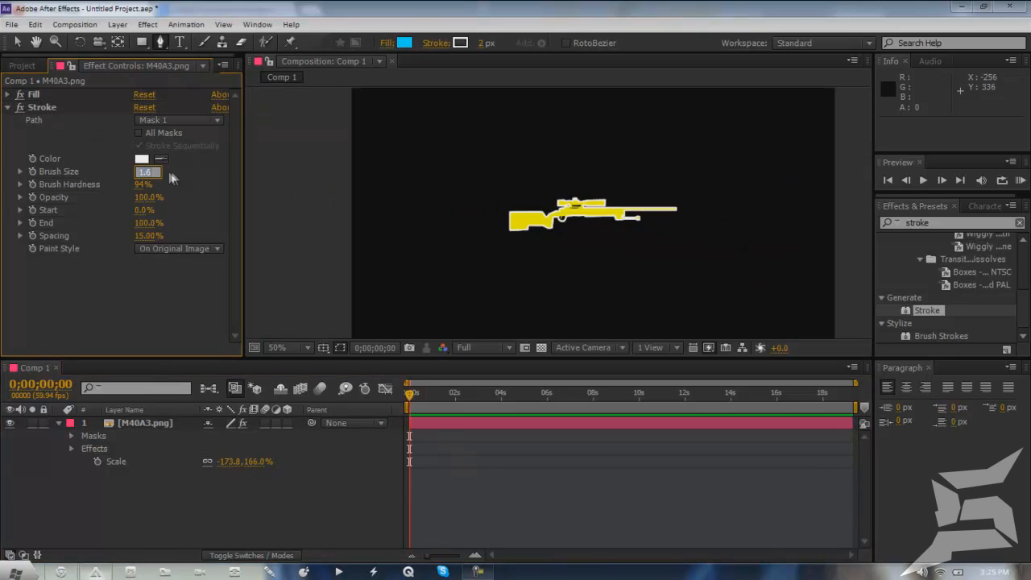
{"action": "type", "text": "1"}
{"action": "key", "text": "Return"}
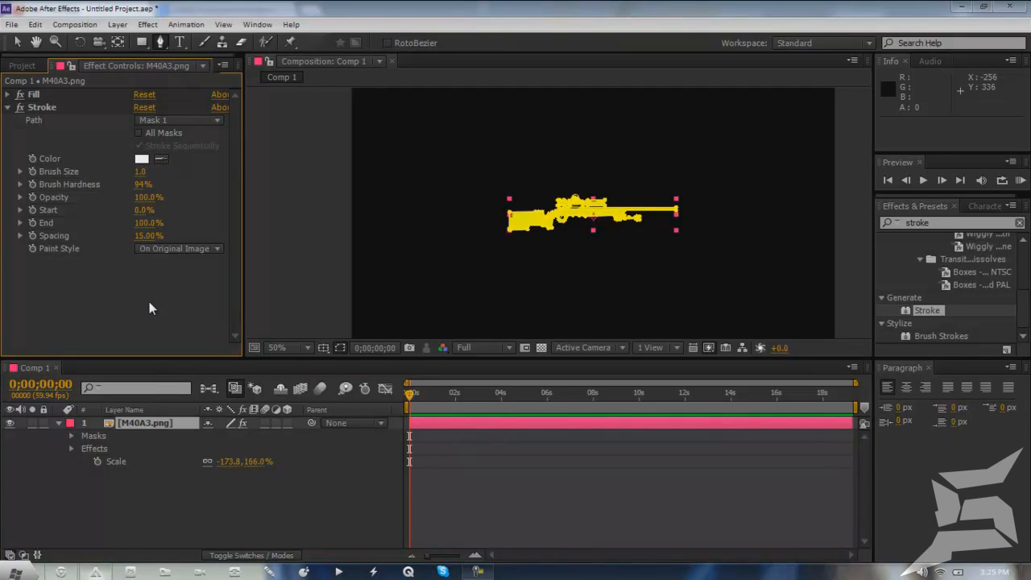
Set the Stroke effect's brush size on the M40A3.png layer to 1.3.
{"action": "left_click", "coordinate": [502, 490]}
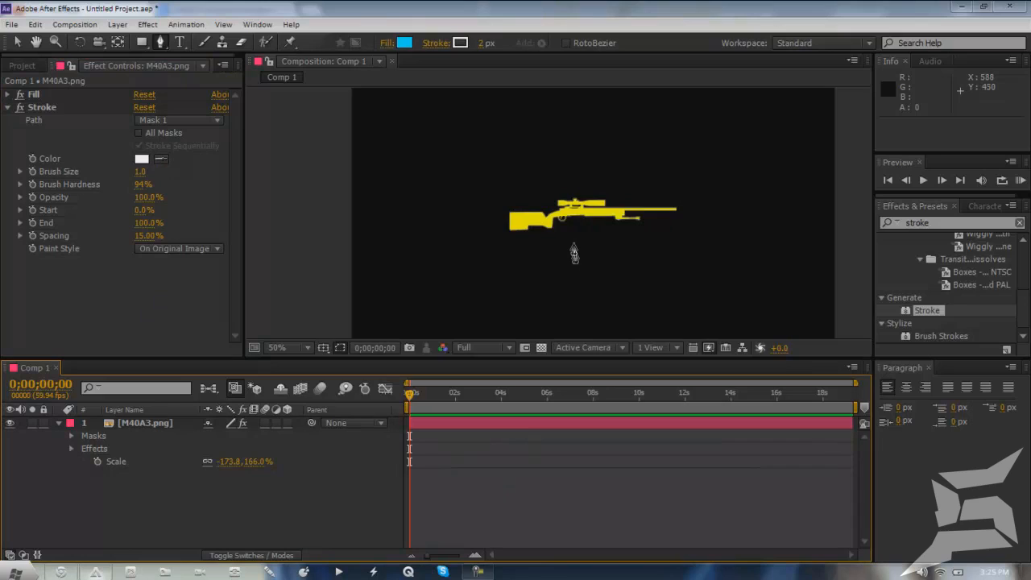
{"action": "scroll", "coordinate": [575, 256], "scroll_direction": "up", "scroll_amount": 2}
{"action": "left_click", "coordinate": [143, 171]}
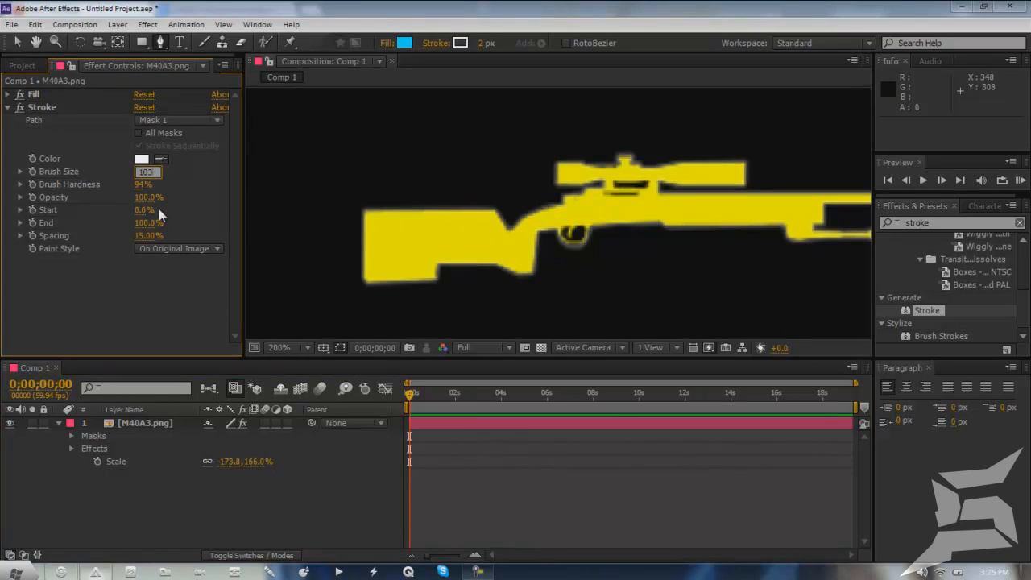
{"action": "type", "text": "1.3"}
{"action": "key", "text": "Return"}
{"action": "left_click", "coordinate": [627, 474]}
{"action": "scroll", "coordinate": [677, 266], "scroll_direction": "down", "scroll_amount": 2}
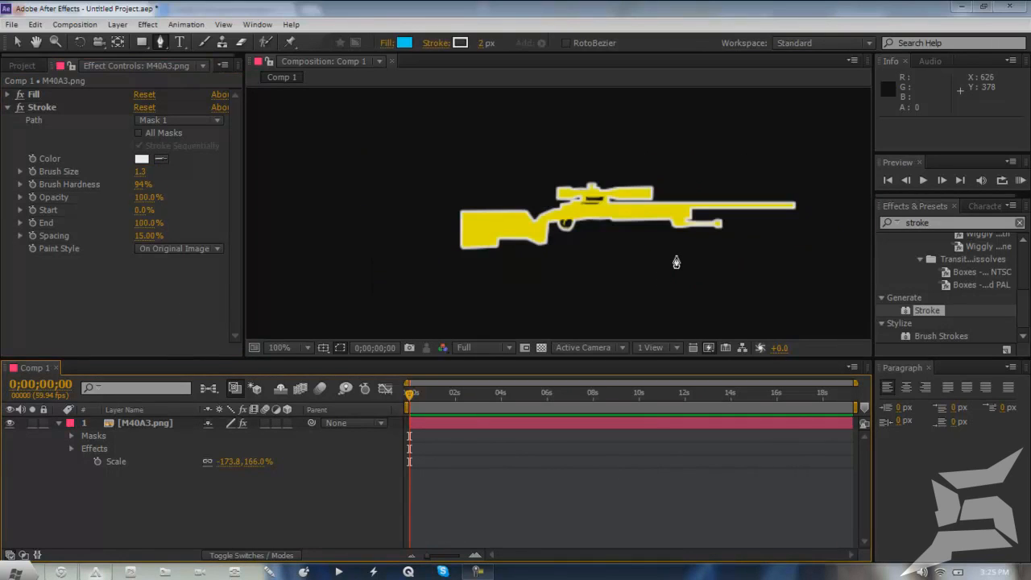
Try the composition preview at Third resolution and return it to Full resolution.
{"action": "left_click", "coordinate": [489, 348]}
{"action": "left_click", "coordinate": [489, 373]}
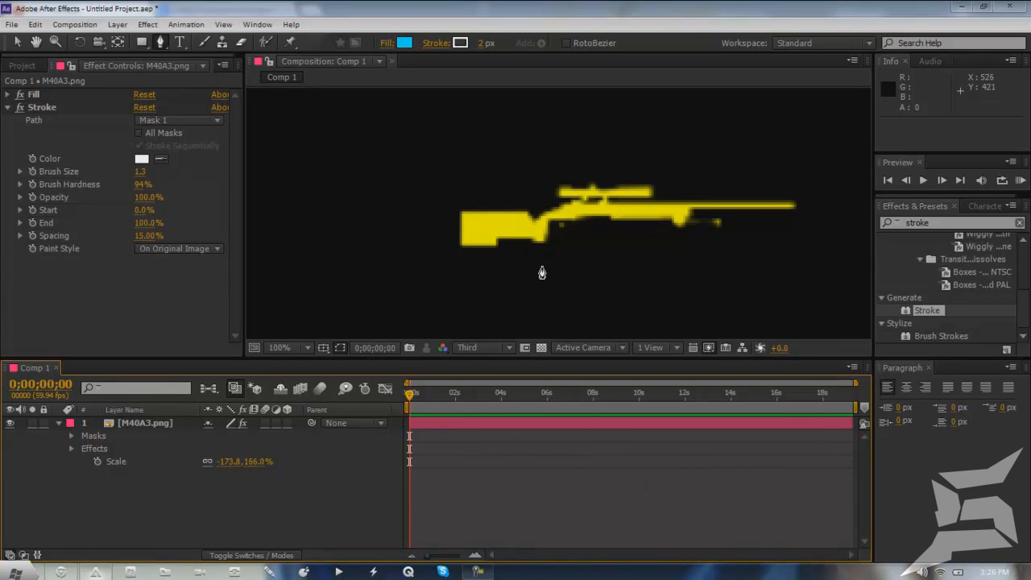
{"action": "scroll", "coordinate": [535, 265], "scroll_direction": "up", "scroll_amount": 2}
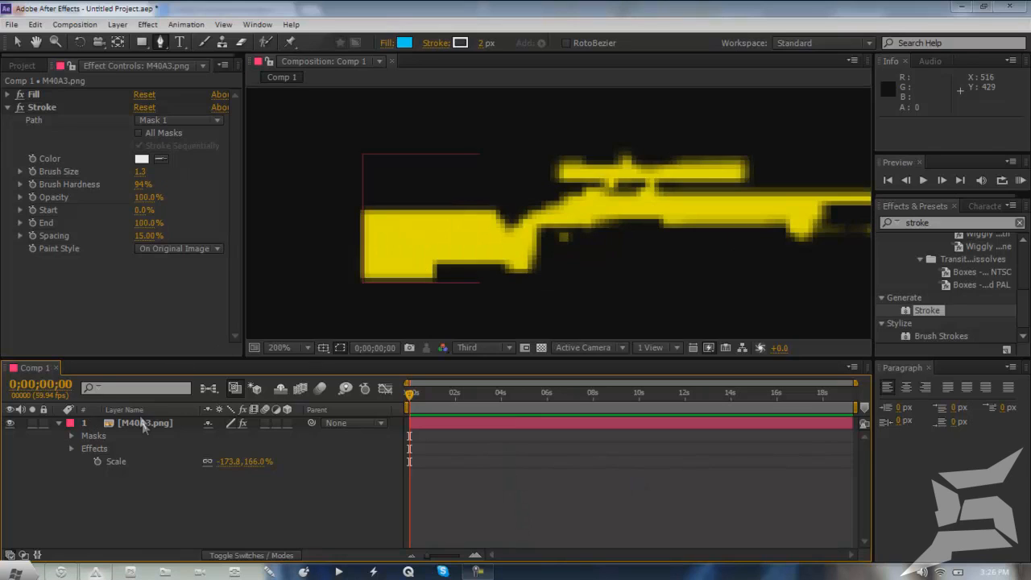
{"action": "left_click", "coordinate": [193, 424]}
{"action": "left_click", "coordinate": [530, 524]}
{"action": "left_click", "coordinate": [165, 121]}
{"action": "left_click", "coordinate": [165, 159]}
{"action": "key", "text": "ctrl+z"}
{"action": "key", "text": "ctrl+j"}
{"action": "left_click", "coordinate": [565, 480]}
Collapse the Stroke effect's settings and the M40A3.png layer's properties, and switch to the Selection tool with nothing selected.
{"action": "left_click", "coordinate": [45, 107]}
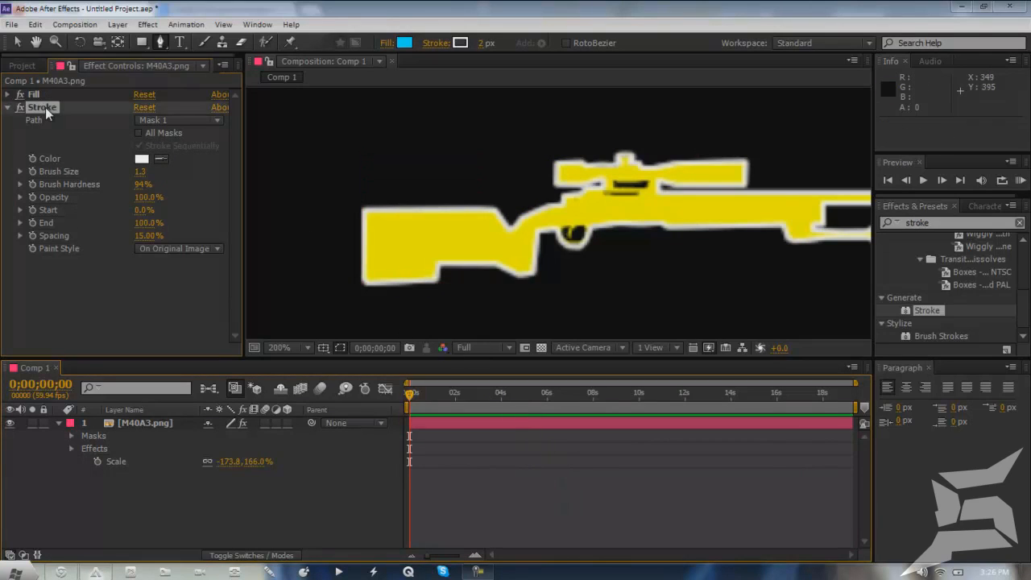
{"action": "left_click", "coordinate": [96, 301]}
{"action": "scroll", "coordinate": [661, 323], "scroll_direction": "down", "scroll_amount": 1}
{"action": "scroll", "coordinate": [659, 324], "scroll_direction": "down", "scroll_amount": 3}
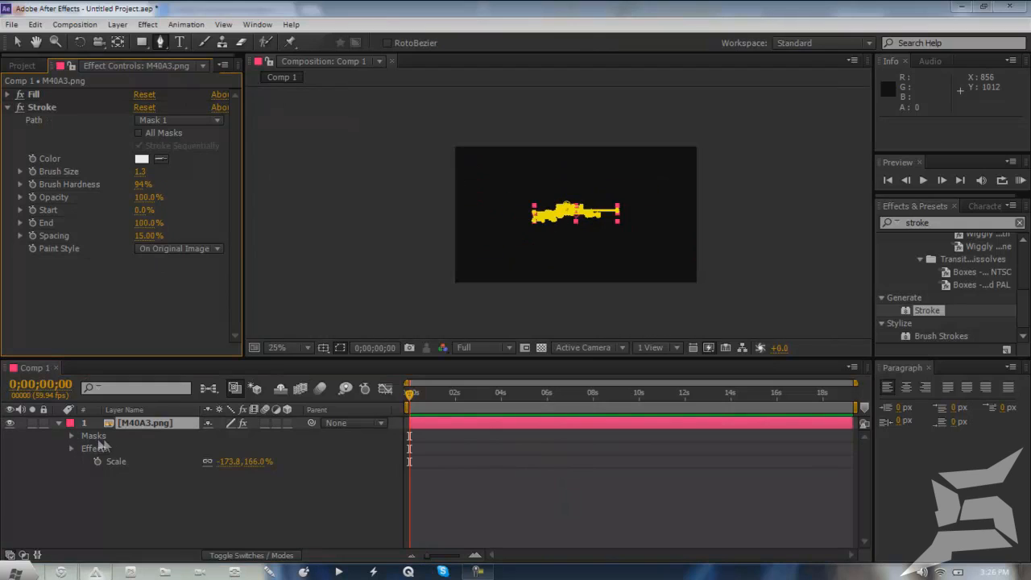
{"action": "left_click", "coordinate": [8, 107]}
{"action": "left_click", "coordinate": [17, 41]}
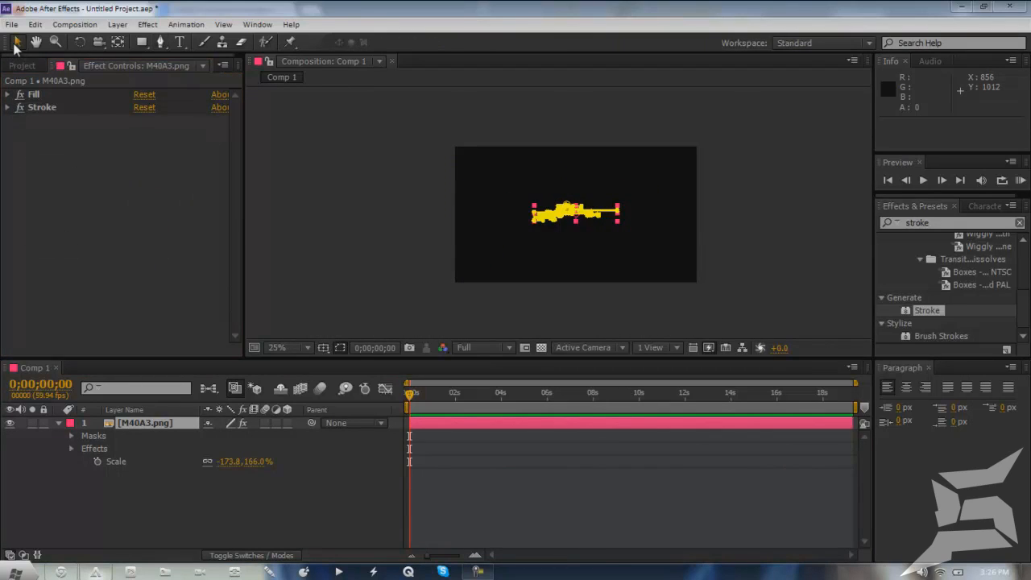
{"action": "left_click", "coordinate": [540, 515]}
{"action": "scroll", "coordinate": [596, 253], "scroll_direction": "up", "scroll_amount": 1}
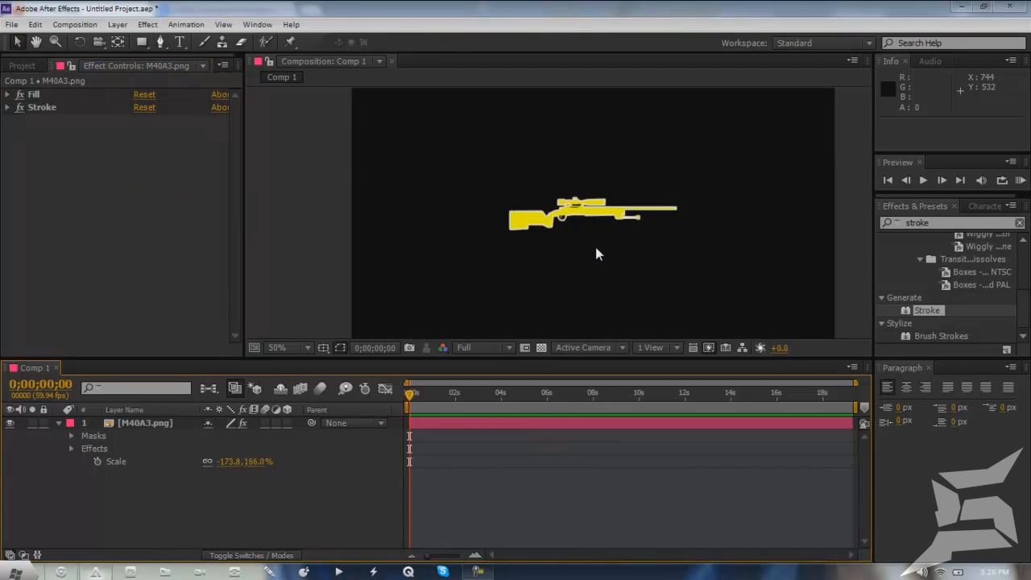
{"action": "left_click", "coordinate": [58, 424]}
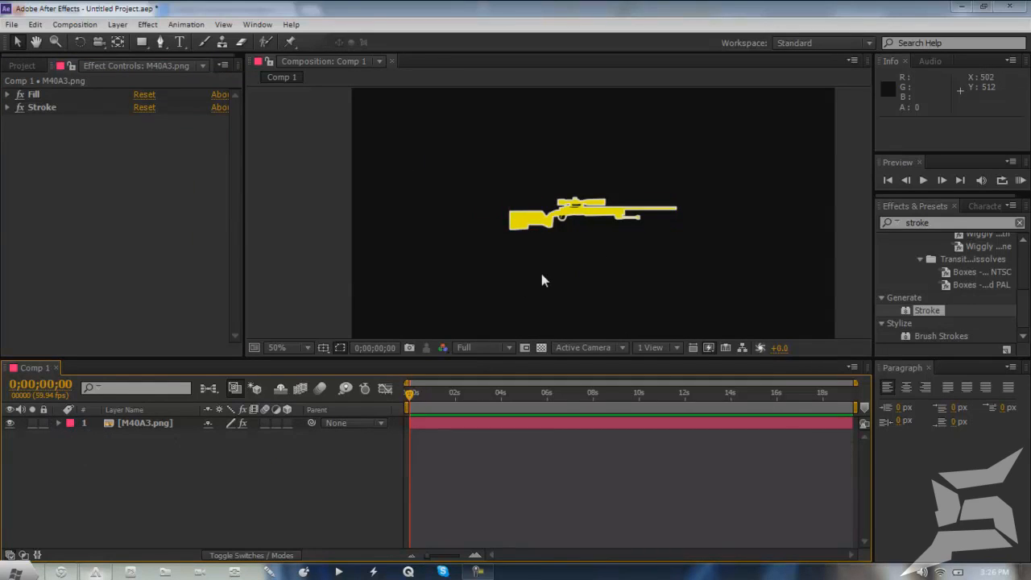
{"action": "left_click_drag", "start_coordinate": [141, 46], "coordinate": [207, 41]}
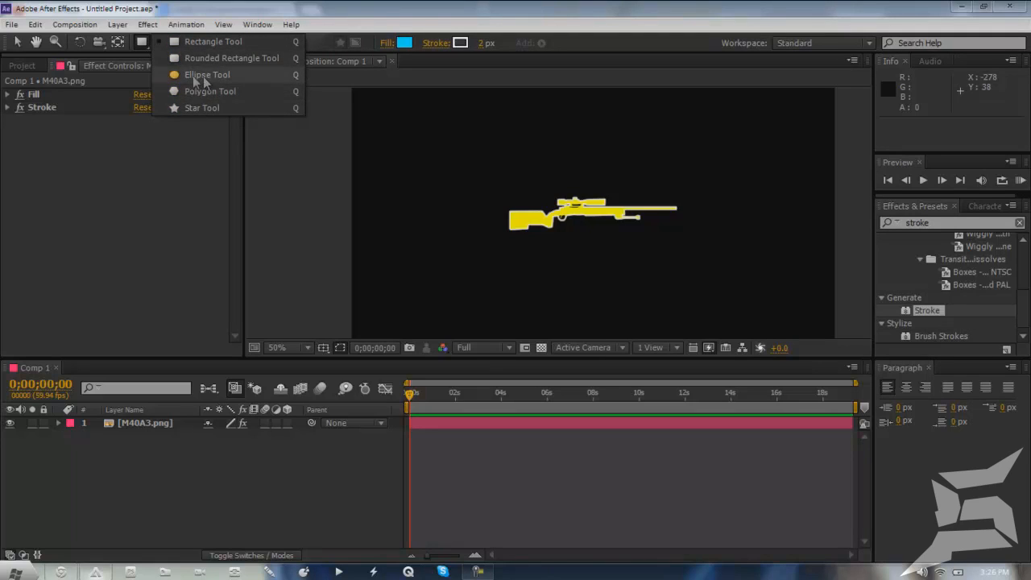
{"action": "left_click", "coordinate": [162, 179]}
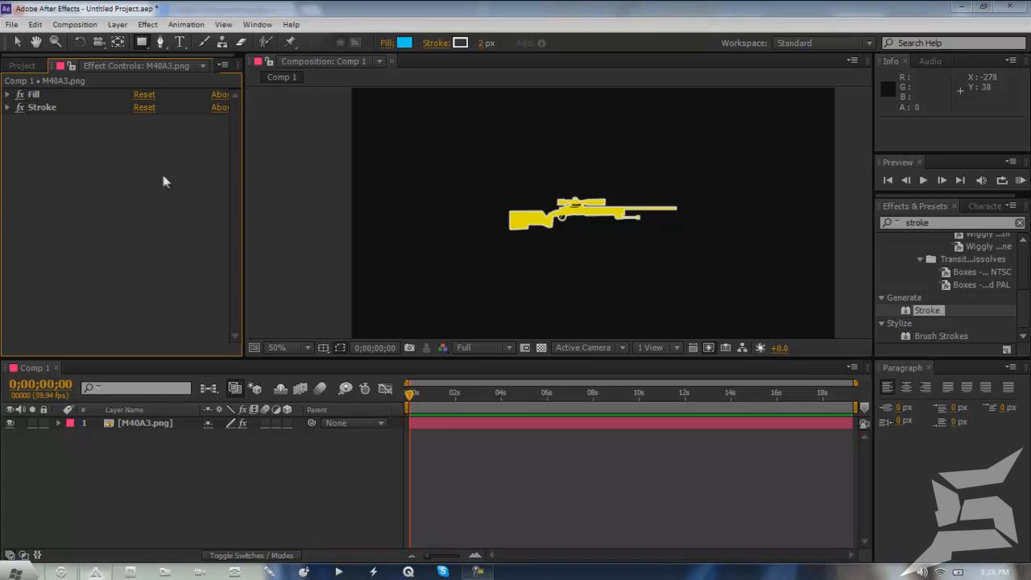
{"action": "left_click", "coordinate": [118, 25]}
{"action": "mouse_move", "coordinate": [213, 40]}
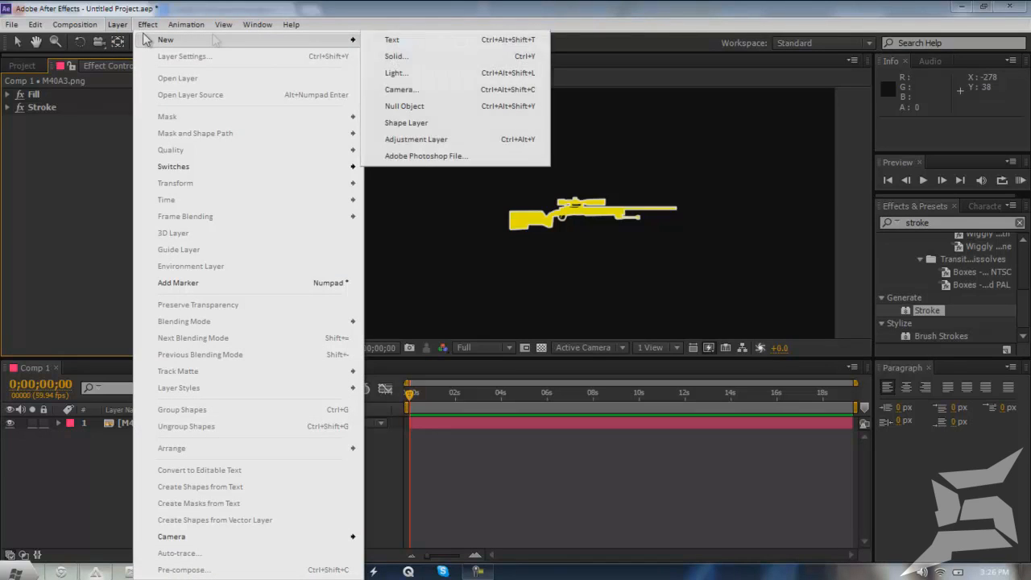
{"action": "left_click", "coordinate": [104, 215]}
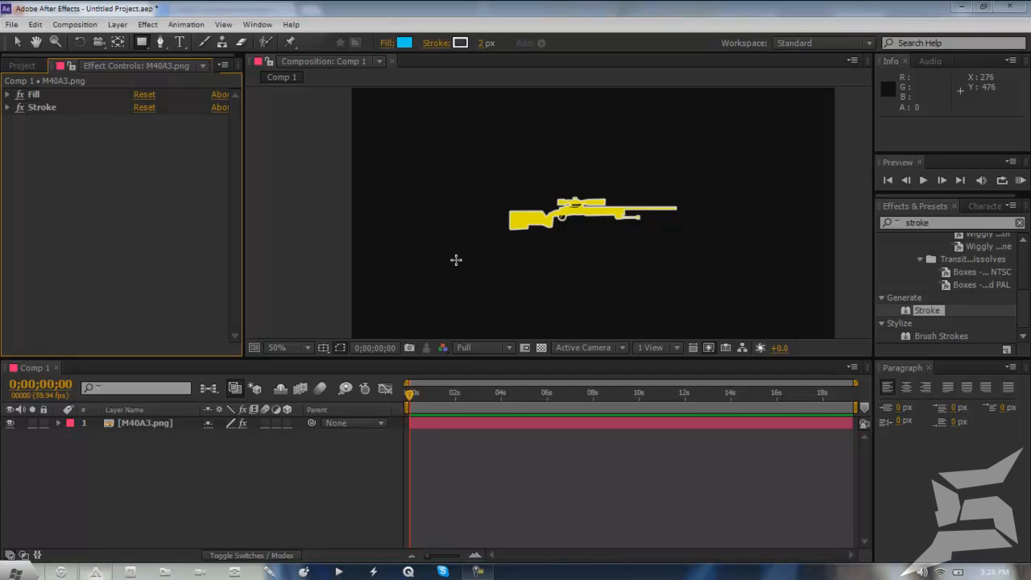
Draw a five-pointed star over the rifle's stock with the Star Tool, using fill color 00F0FF.
{"action": "left_click_drag", "start_coordinate": [146, 39], "coordinate": [188, 104]}
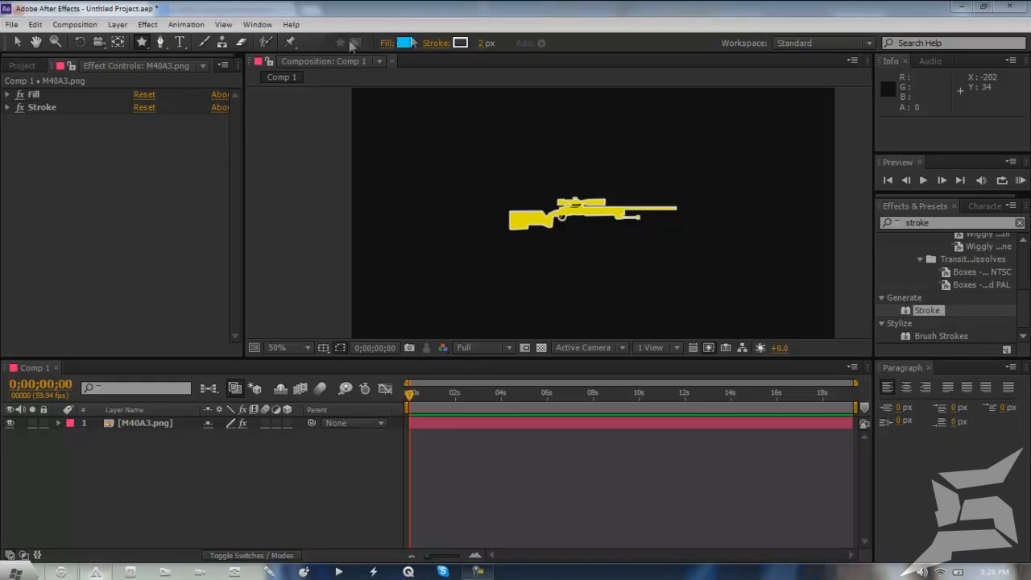
{"action": "left_click", "coordinate": [404, 43]}
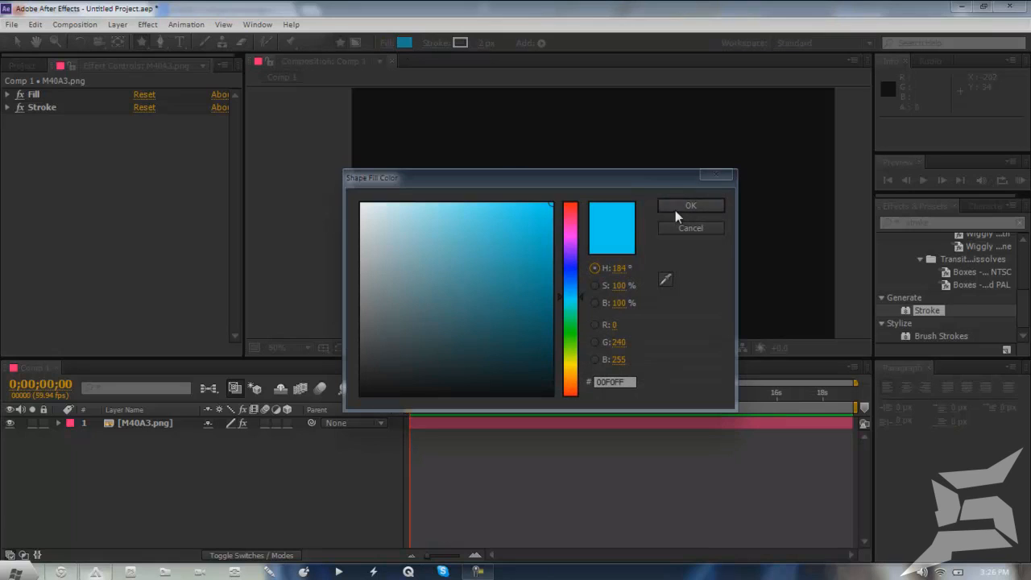
{"action": "left_click", "coordinate": [686, 206]}
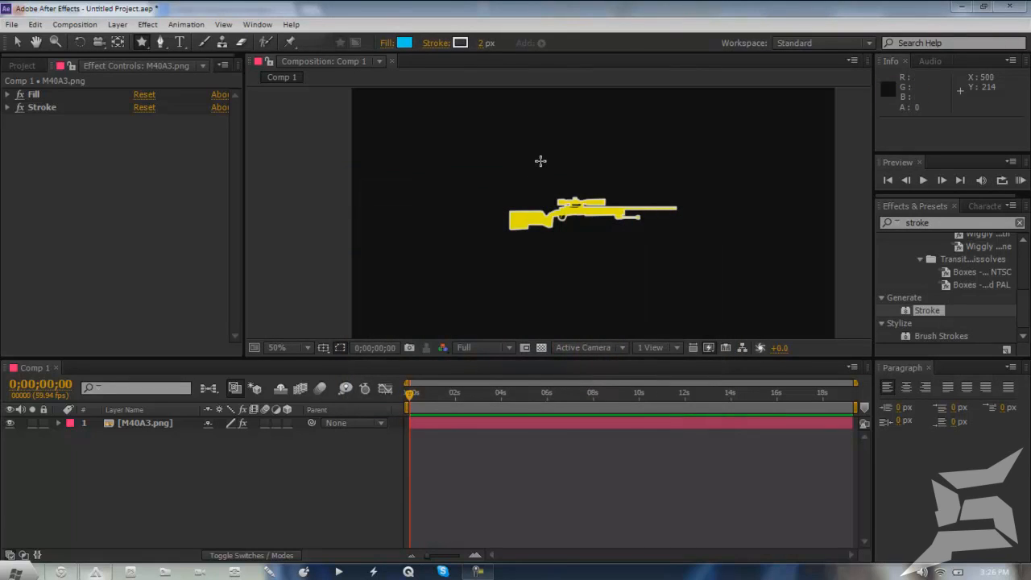
{"action": "left_click_drag", "start_coordinate": [523, 159], "coordinate": [606, 206]}
{"action": "left_click", "coordinate": [555, 517]}
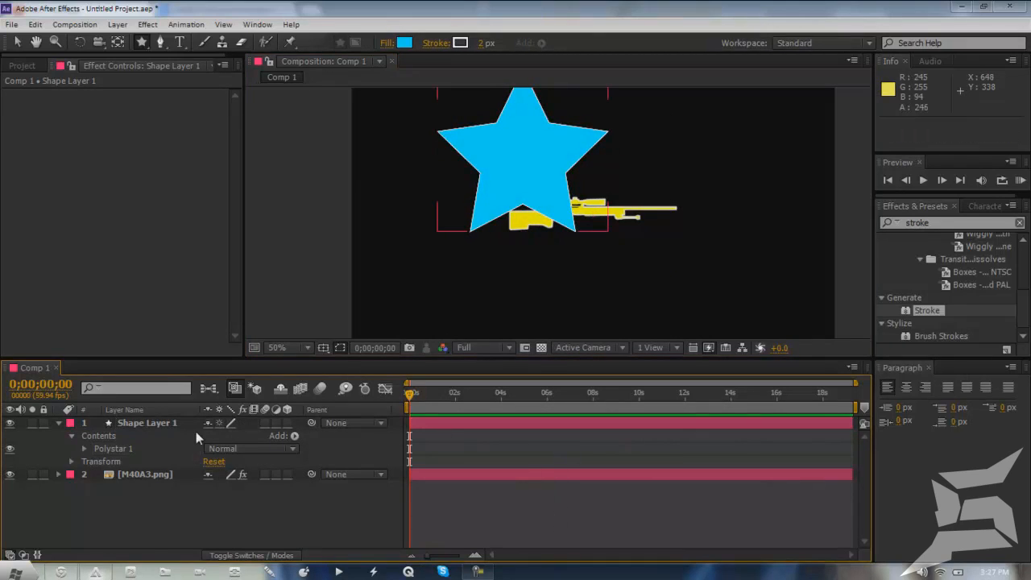
Move the star shape layer down over the rifle to about position 808, 508.
{"action": "left_click", "coordinate": [146, 424]}
{"action": "left_click_drag", "start_coordinate": [543, 141], "coordinate": [606, 190]}
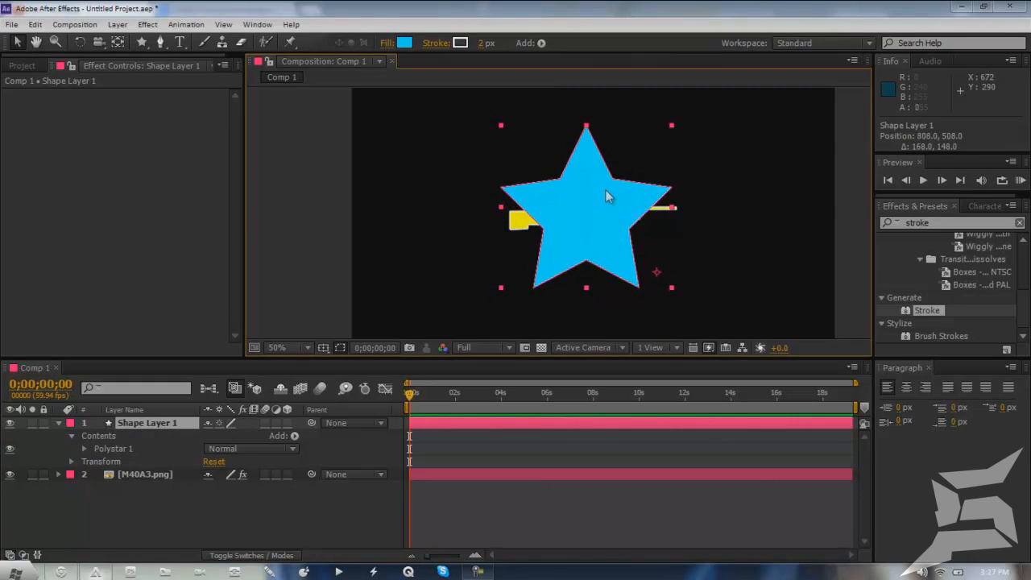
{"action": "left_click", "coordinate": [58, 422]}
{"action": "left_click", "coordinate": [57, 422]}
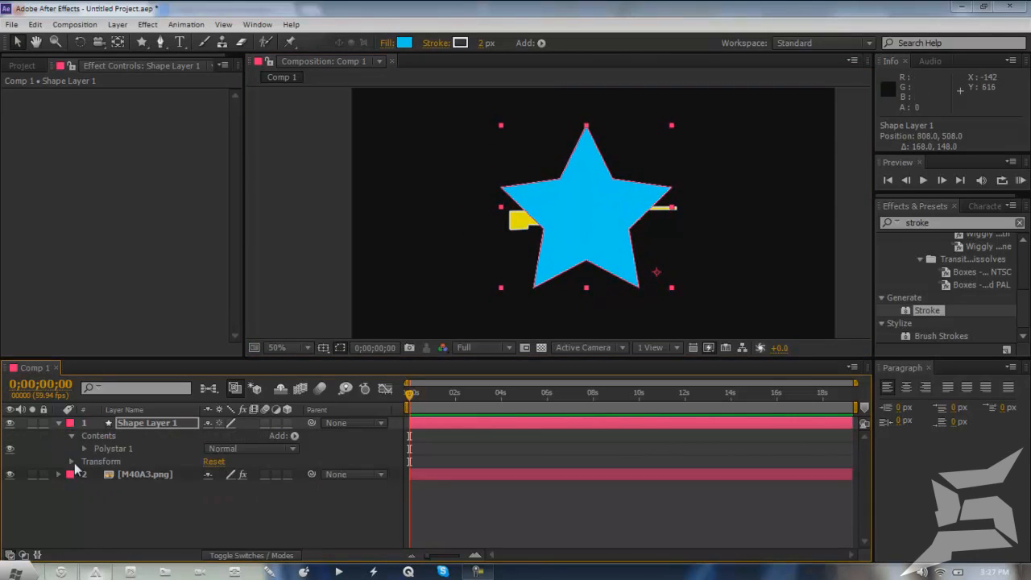
Set Shape Layer 1's anchor point to -186, -170 at the star's center, checking it with test rotations that are undone.
{"action": "left_click", "coordinate": [72, 462]}
{"action": "left_click_drag", "start_coordinate": [216, 478], "coordinate": [79, 504]}
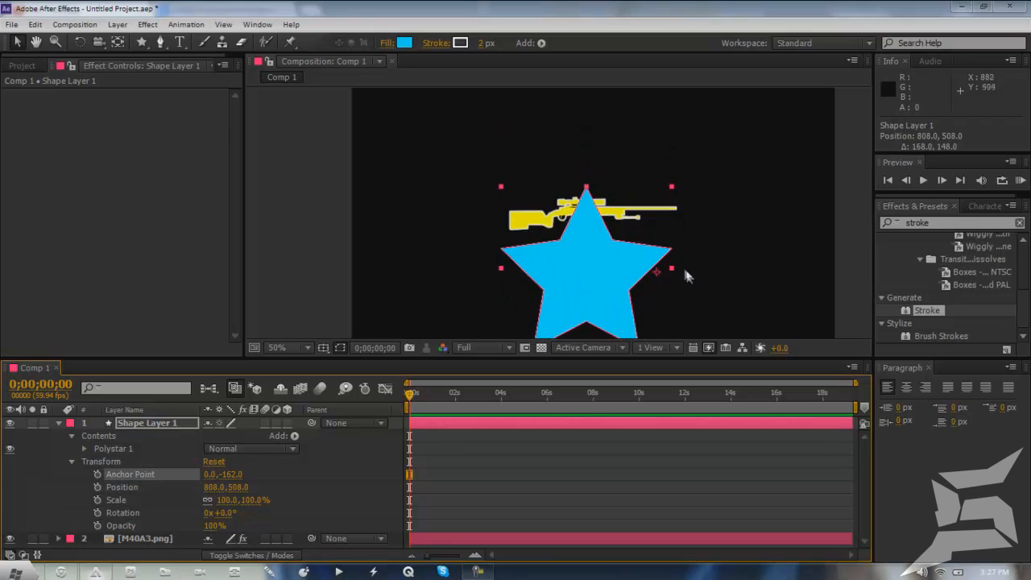
{"action": "left_click_drag", "start_coordinate": [229, 475], "coordinate": [211, 474]}
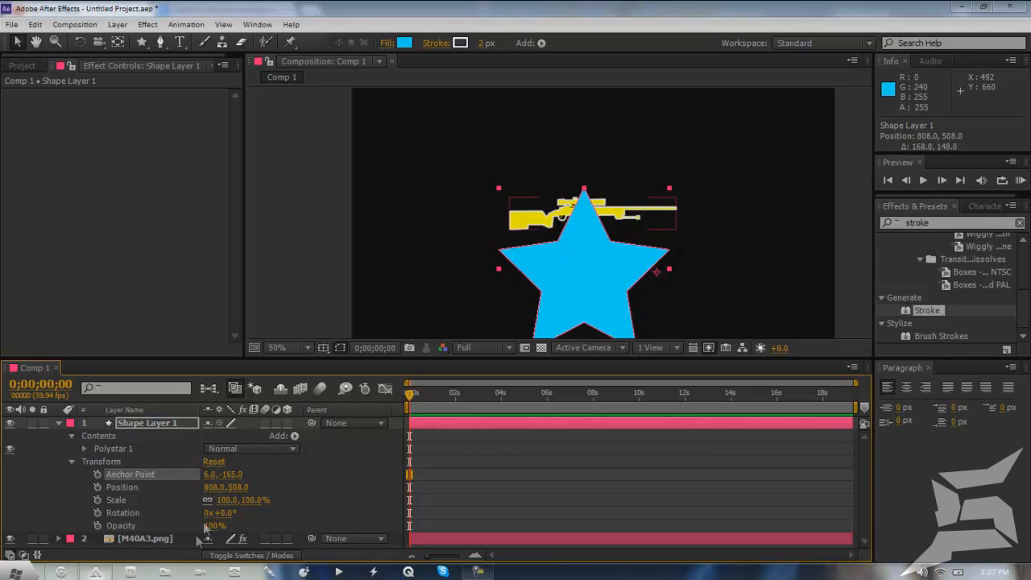
{"action": "left_click_drag", "start_coordinate": [229, 512], "coordinate": [348, 525]}
{"action": "key", "text": "ctrl+z"}
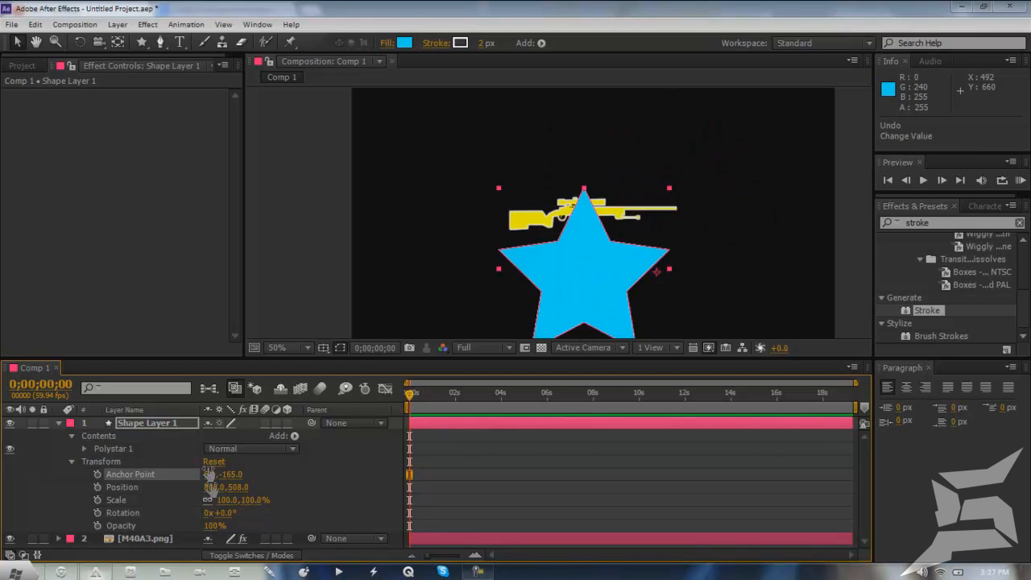
{"action": "left_click_drag", "start_coordinate": [232, 481], "coordinate": [211, 479]}
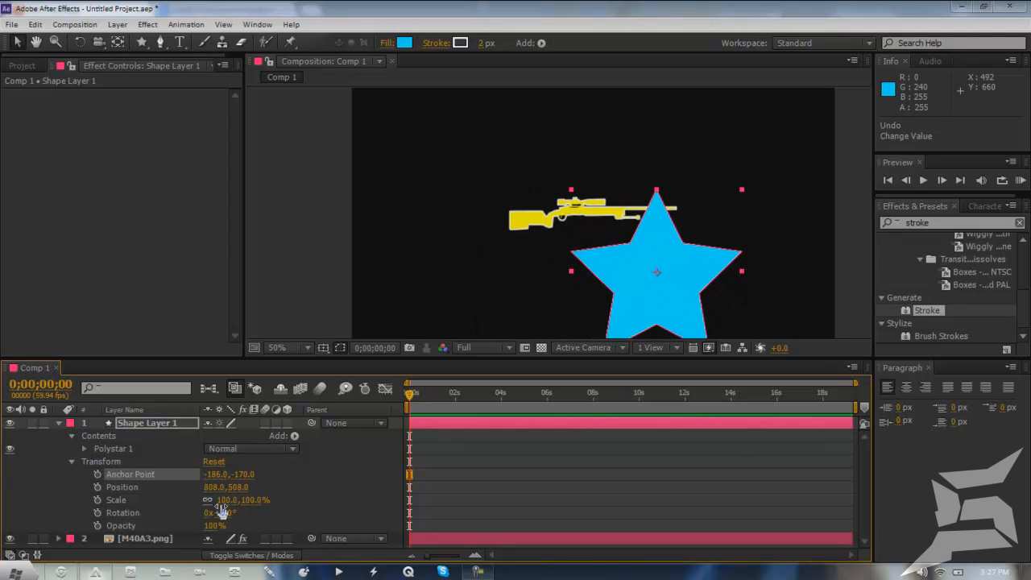
{"action": "left_click_drag", "start_coordinate": [224, 514], "coordinate": [343, 516]}
{"action": "key", "text": "ctrl+z"}
Show the Title/Action Safe guides and center the star in the composition at position 640, 358.
{"action": "left_click_drag", "start_coordinate": [640, 264], "coordinate": [567, 206]}
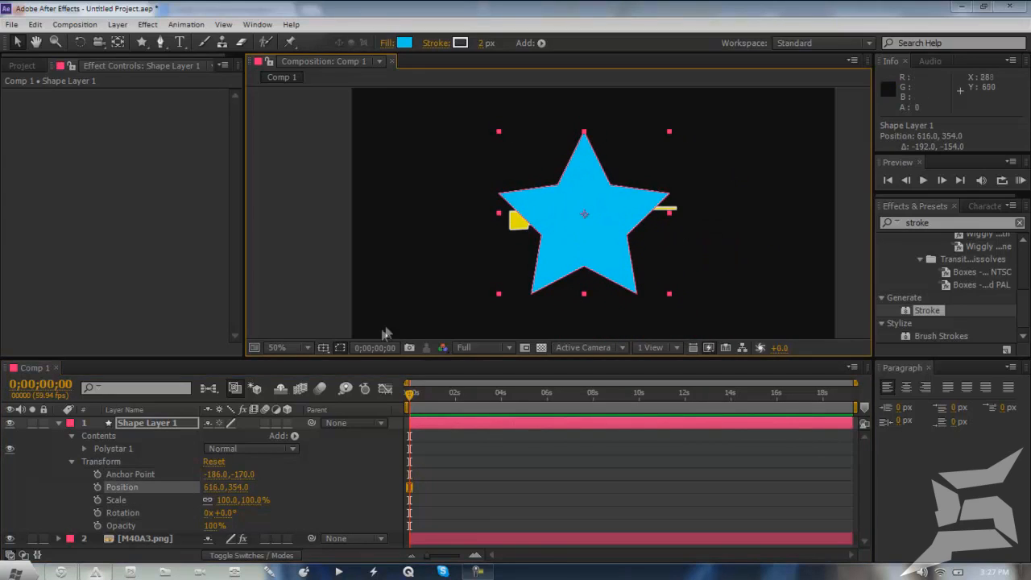
{"action": "left_click", "coordinate": [322, 348]}
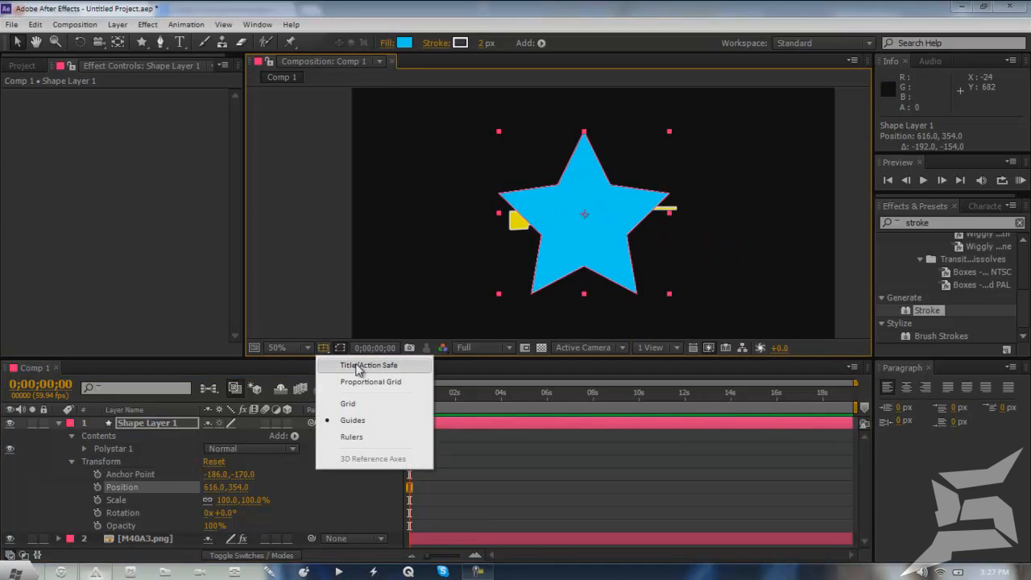
{"action": "left_click", "coordinate": [364, 363]}
{"action": "left_click", "coordinate": [589, 267]}
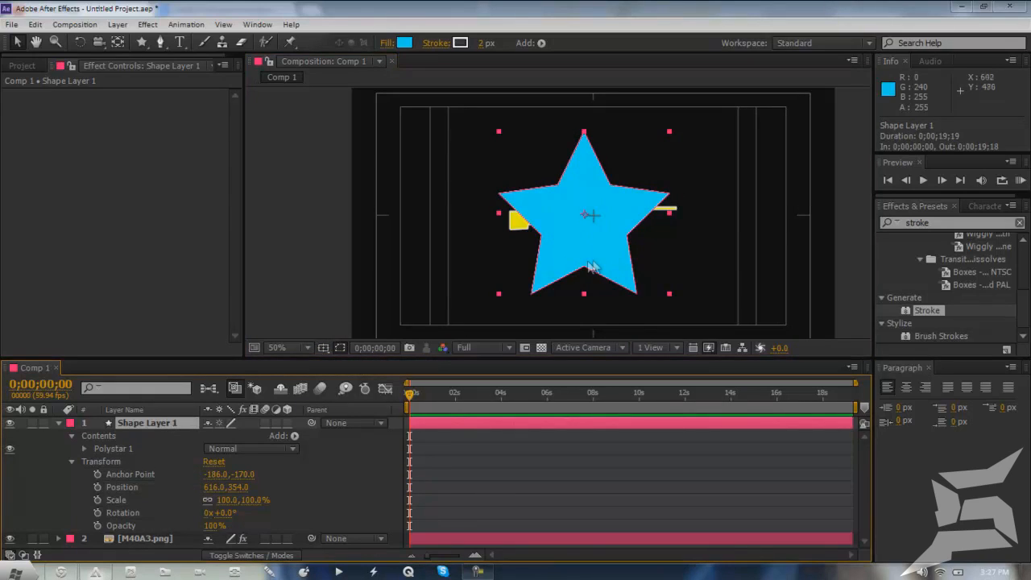
{"action": "left_click_drag", "start_coordinate": [584, 224], "coordinate": [613, 246]}
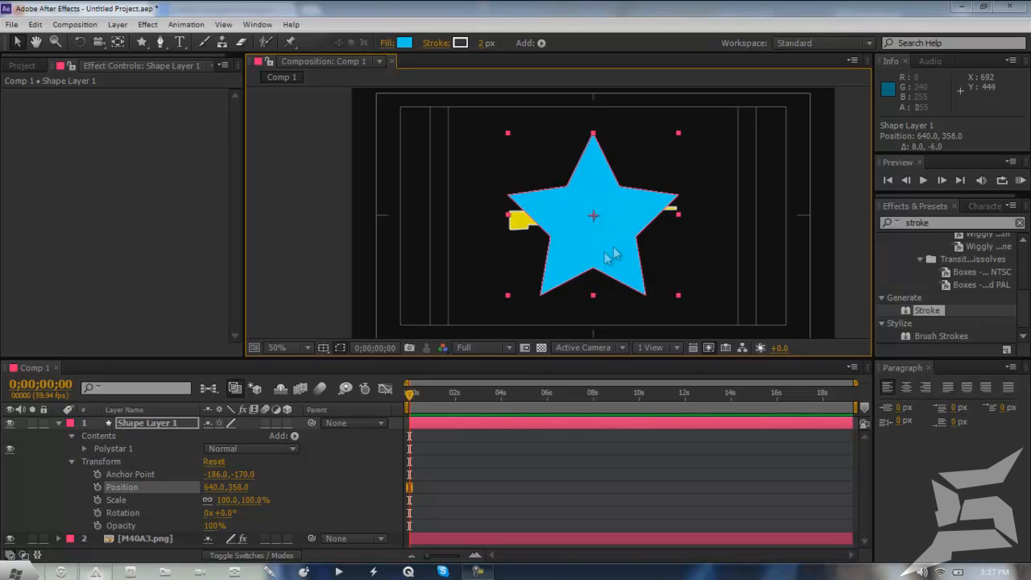
Move the M40A3.png layer above the star's layer and list the layers by source name.
{"action": "left_click_drag", "start_coordinate": [152, 538], "coordinate": [185, 425]}
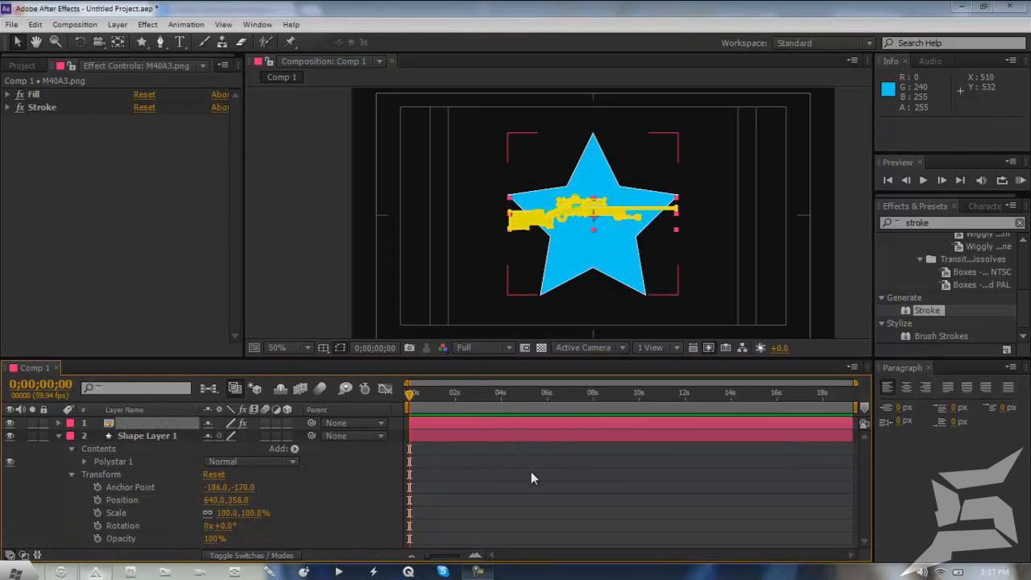
{"action": "left_click", "coordinate": [167, 415]}
{"action": "left_click", "coordinate": [160, 423]}
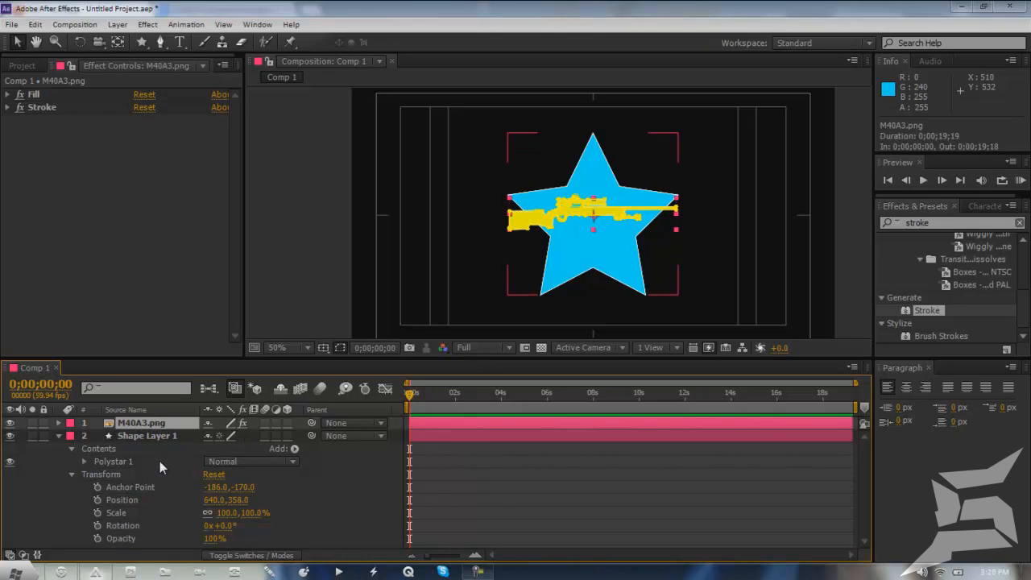
{"action": "left_click", "coordinate": [159, 461]}
Scale the star on Shape Layer 1 down to 82%.
{"action": "left_click", "coordinate": [172, 435]}
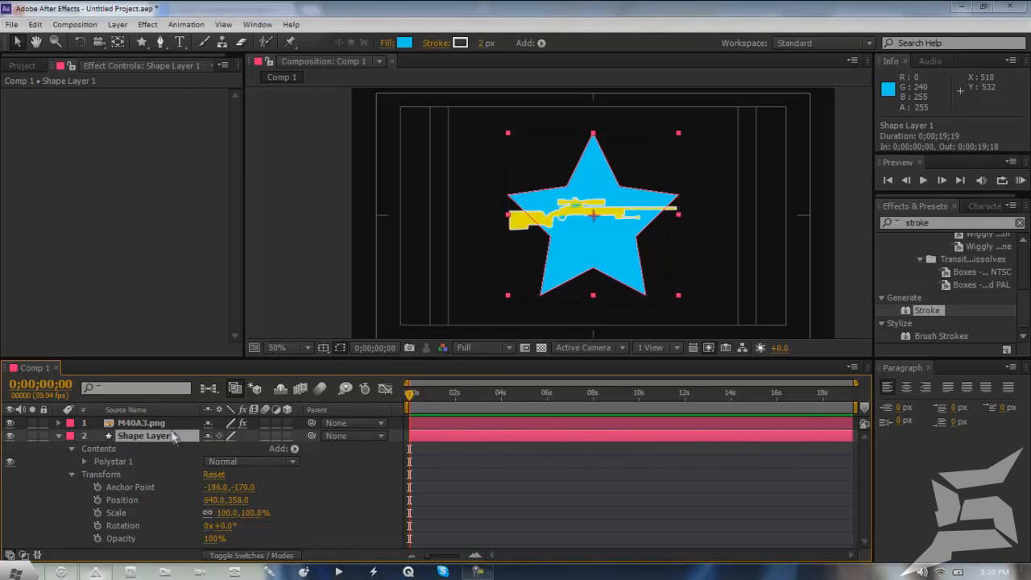
{"action": "left_click", "coordinate": [58, 435]}
{"action": "key", "text": "s"}
{"action": "mouse_move", "coordinate": [247, 457]}
{"action": "left_mouse_down"}
{"action": "mouse_move", "coordinate": [217, 449]}
{"action": "mouse_move", "coordinate": [240, 449]}
{"action": "mouse_move", "coordinate": [231, 449]}
{"action": "left_mouse_up"}
{"action": "left_click", "coordinate": [525, 518]}
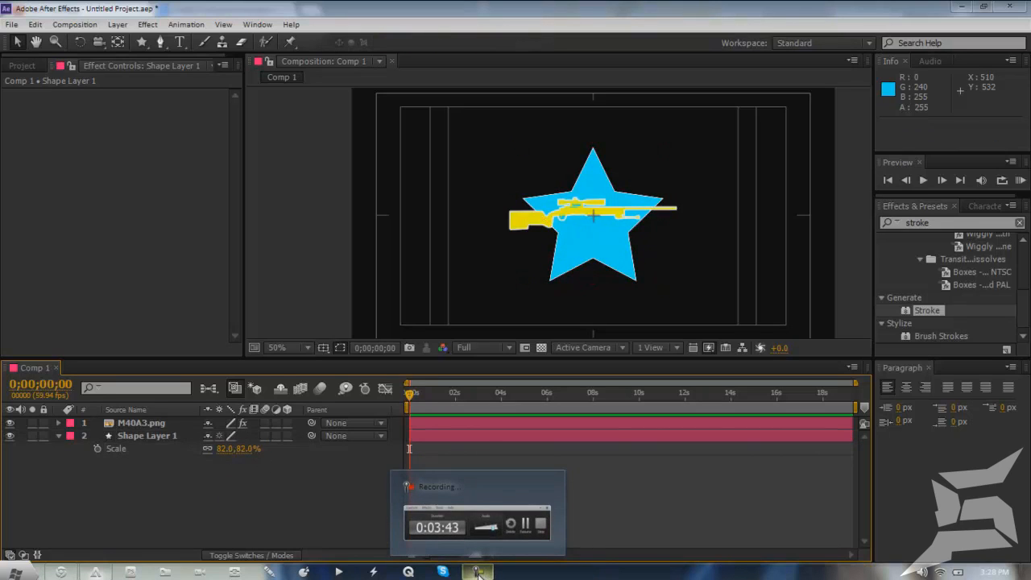
{"action": "left_click", "coordinate": [170, 435]}
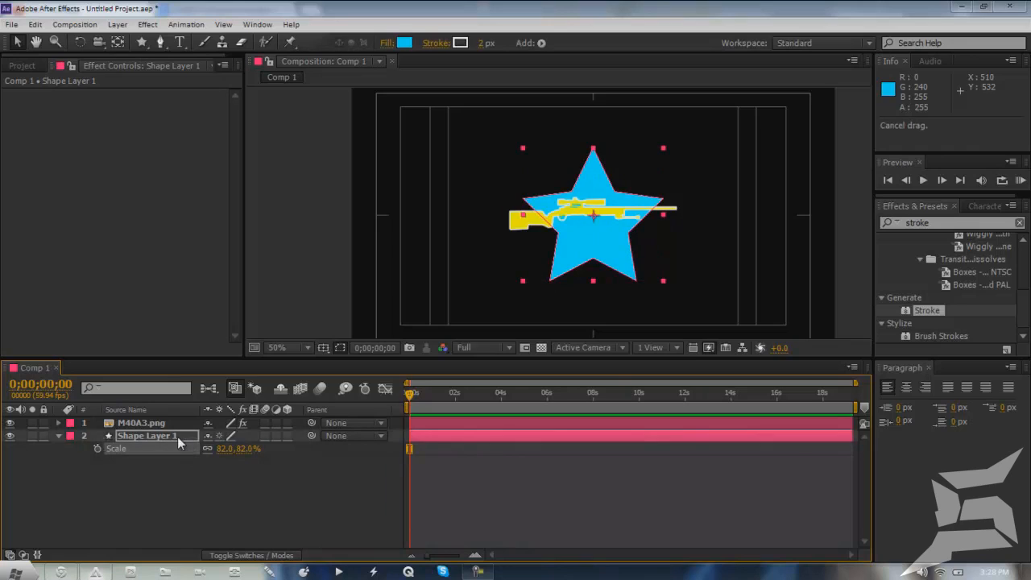
{"action": "left_click", "coordinate": [181, 493]}
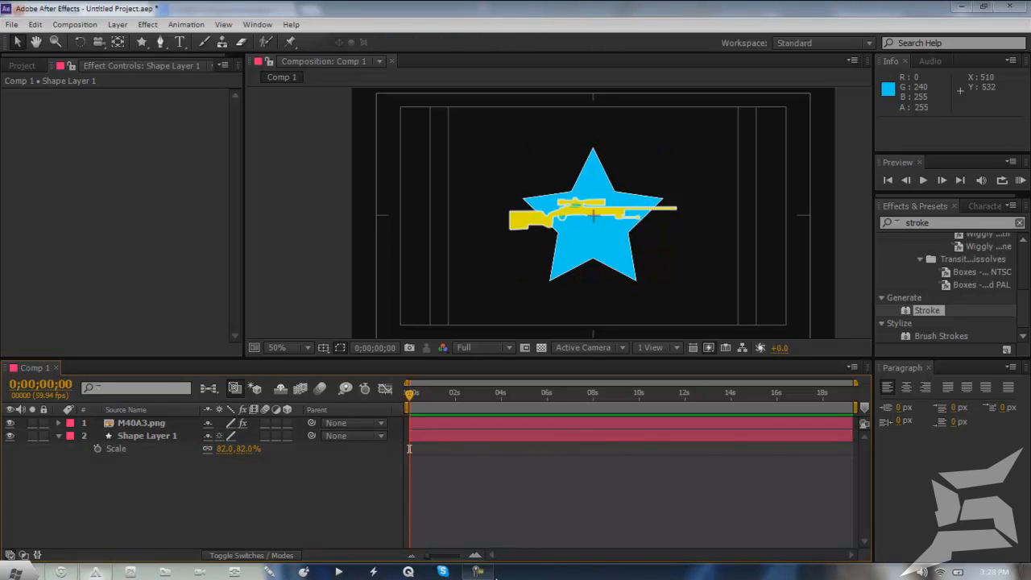
{"action": "left_click", "coordinate": [476, 571]}
{"action": "left_click", "coordinate": [957, 525]}
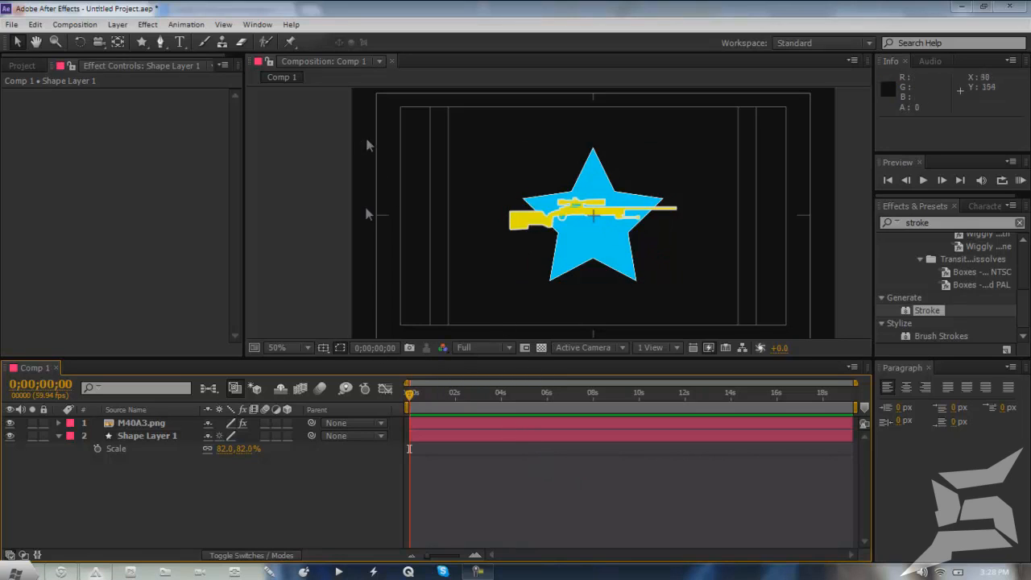
Hide the Title/Action Safe guides in the composition view and clear the selection.
{"action": "left_click", "coordinate": [320, 350]}
{"action": "left_click", "coordinate": [367, 367]}
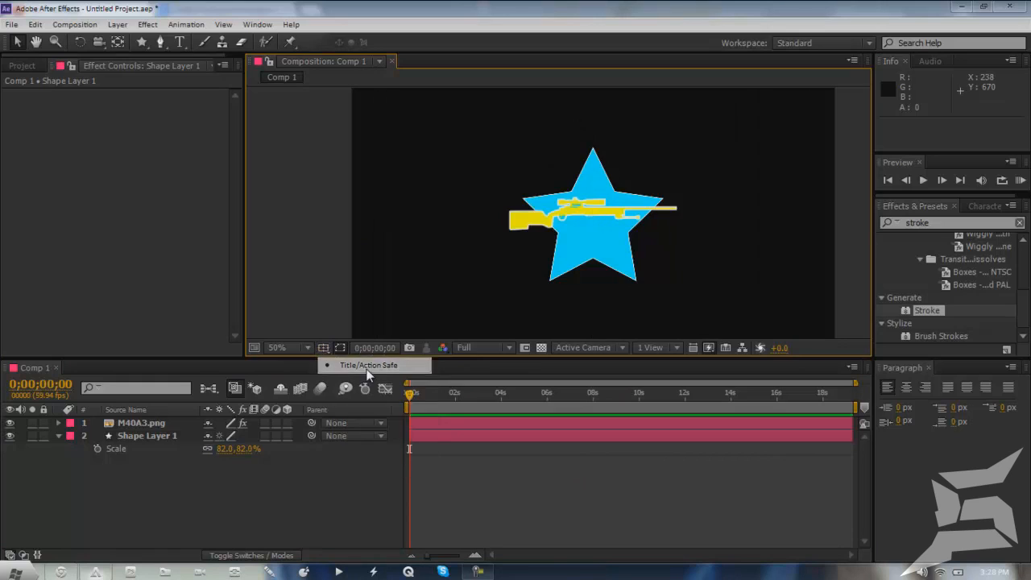
{"action": "left_click", "coordinate": [524, 467]}
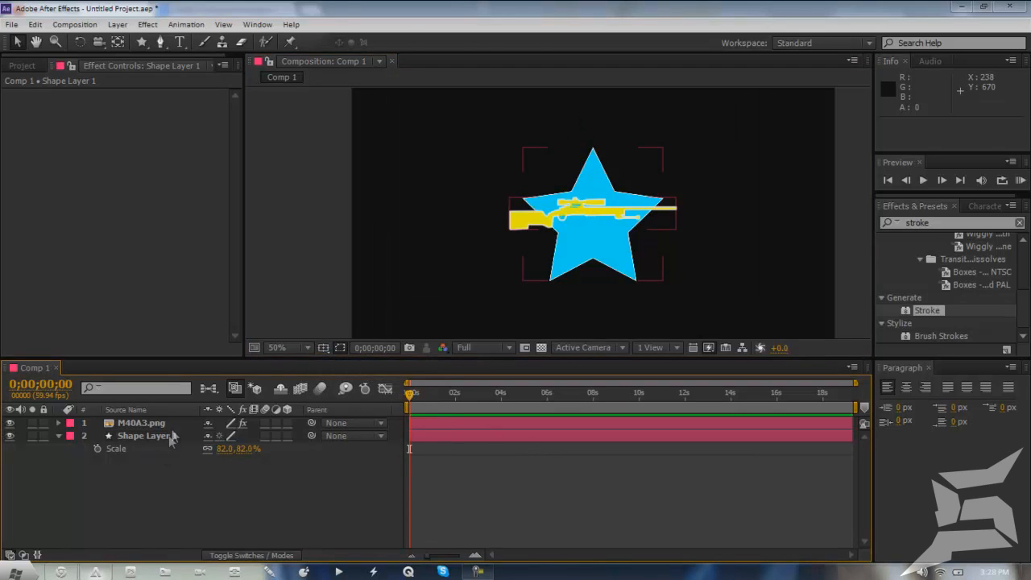
Enable keyframing for Scale and Rotation on Shape Layer 1 at 0;00;00;30, keeping the current values.
{"action": "left_click", "coordinate": [172, 434]}
{"action": "mouse_move", "coordinate": [410, 400]}
{"action": "left_mouse_down"}
{"action": "mouse_move", "coordinate": [423, 395]}
{"action": "mouse_move", "coordinate": [405, 397]}
{"action": "left_mouse_up"}
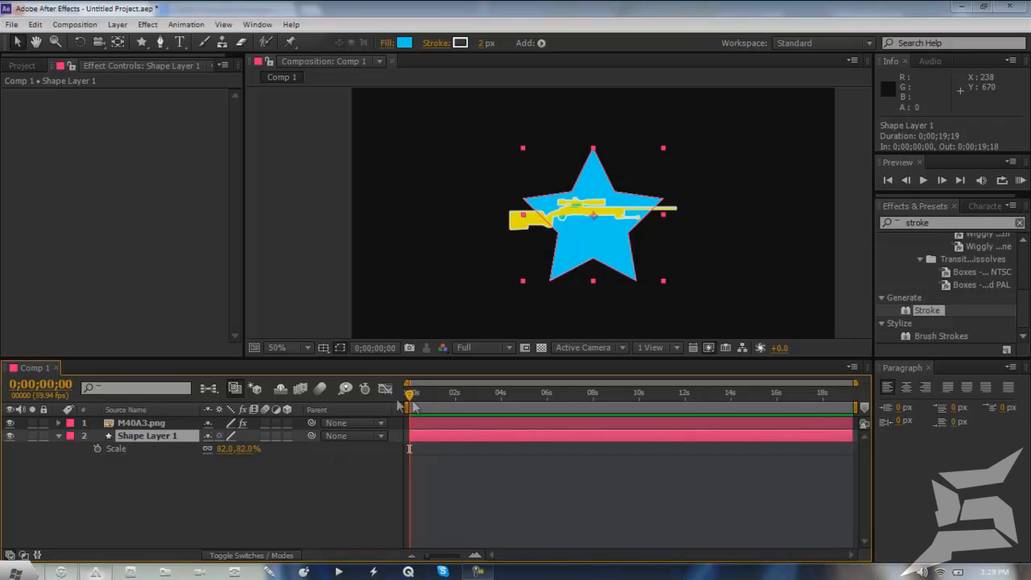
{"action": "mouse_move", "coordinate": [409, 394]}
{"action": "left_mouse_down"}
{"action": "mouse_move", "coordinate": [418, 406]}
{"action": "mouse_move", "coordinate": [387, 404]}
{"action": "mouse_move", "coordinate": [425, 395]}
{"action": "left_mouse_up"}
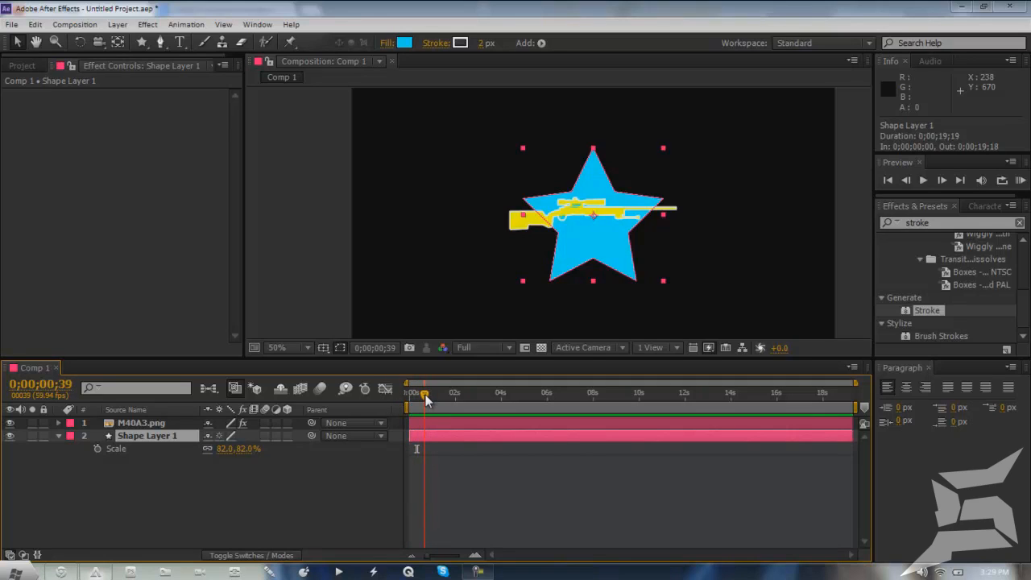
{"action": "left_click_drag", "start_coordinate": [862, 389], "coordinate": [581, 381]}
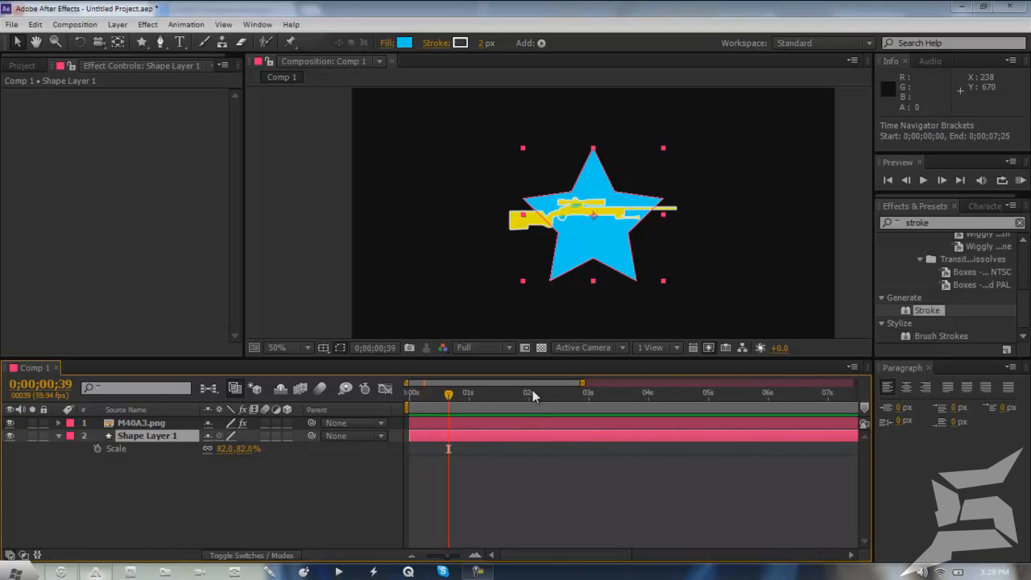
{"action": "left_click_drag", "start_coordinate": [449, 394], "coordinate": [439, 399]}
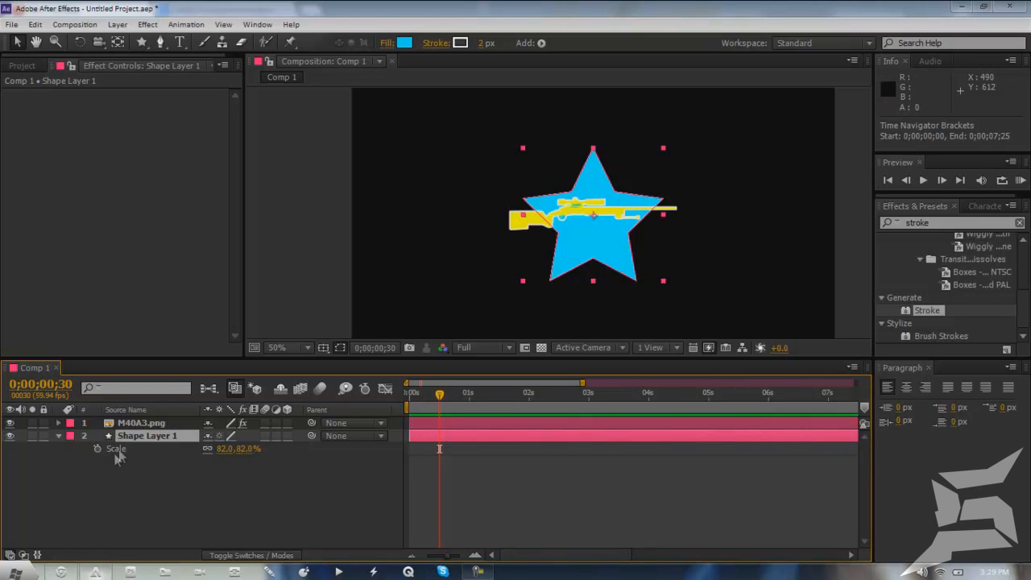
{"action": "left_click_drag", "start_coordinate": [149, 435], "coordinate": [41, 436]}
{"action": "left_click", "coordinate": [65, 437]}
{"action": "left_click", "coordinate": [58, 436]}
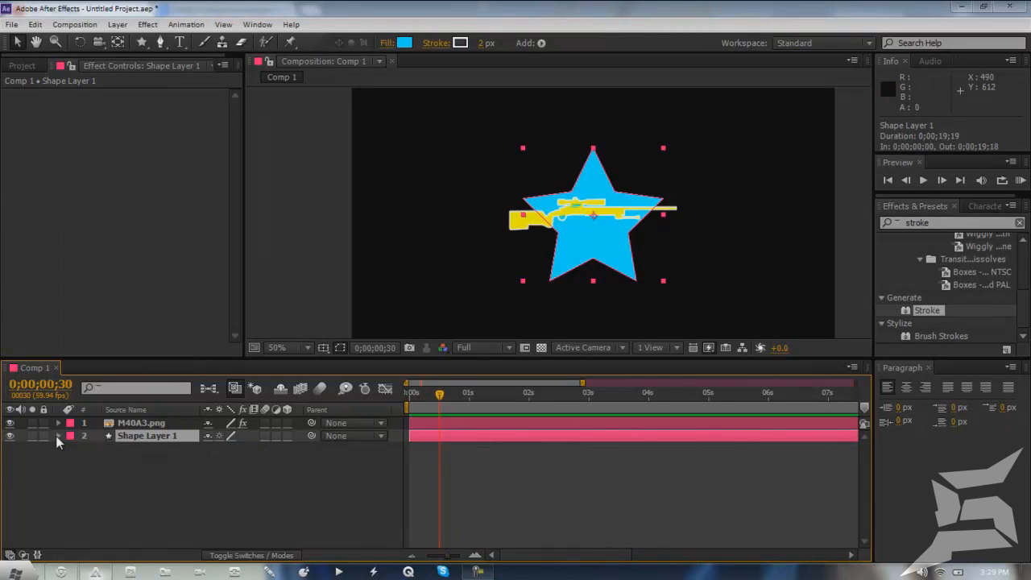
{"action": "left_click", "coordinate": [58, 436]}
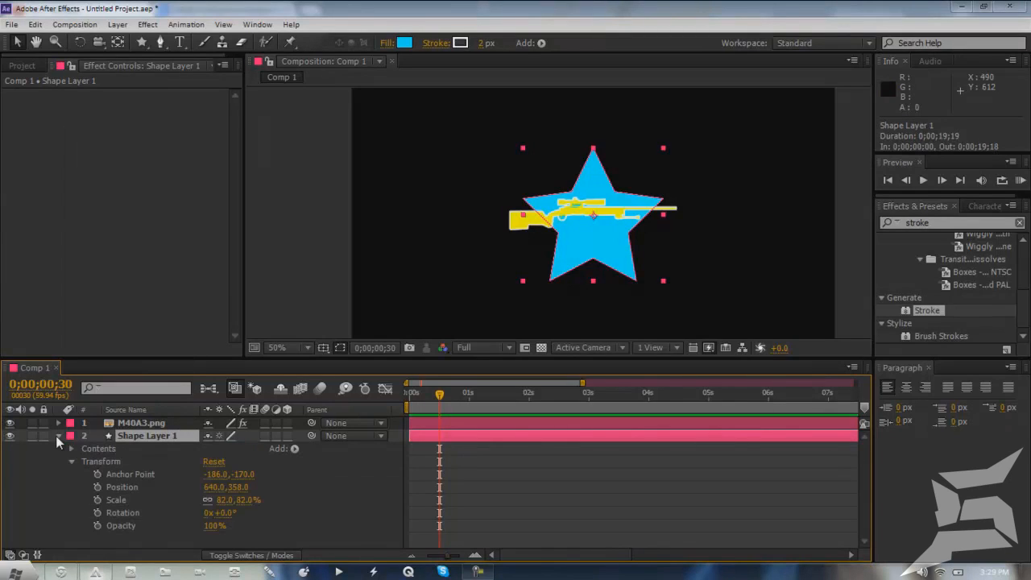
{"action": "left_click", "coordinate": [98, 500]}
{"action": "left_click", "coordinate": [98, 512]}
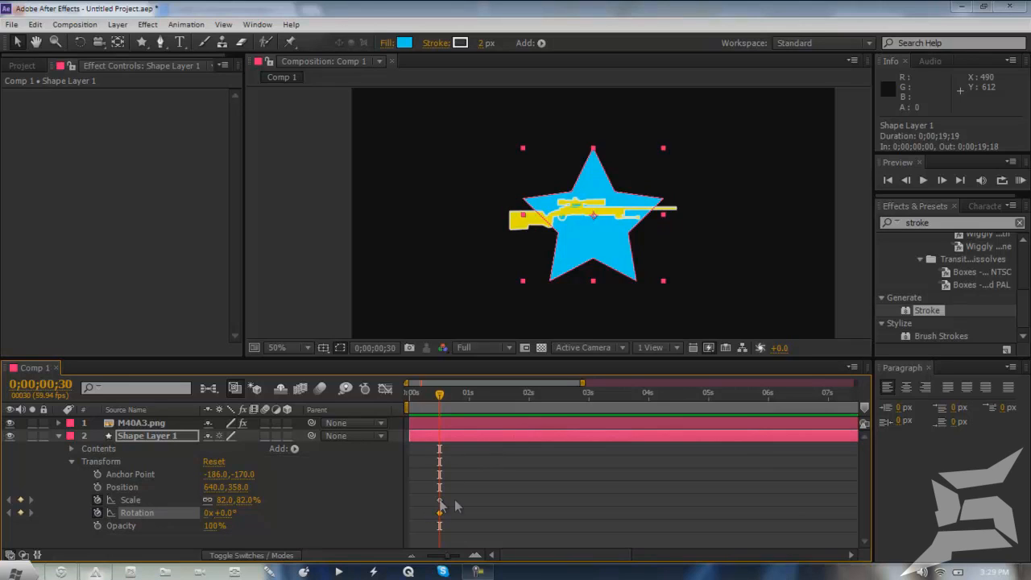
At 0;00;00;00, keyframe Shape Layer 1's rotation at 33° and its scale at 0%.
{"action": "left_click_drag", "start_coordinate": [439, 395], "coordinate": [394, 420]}
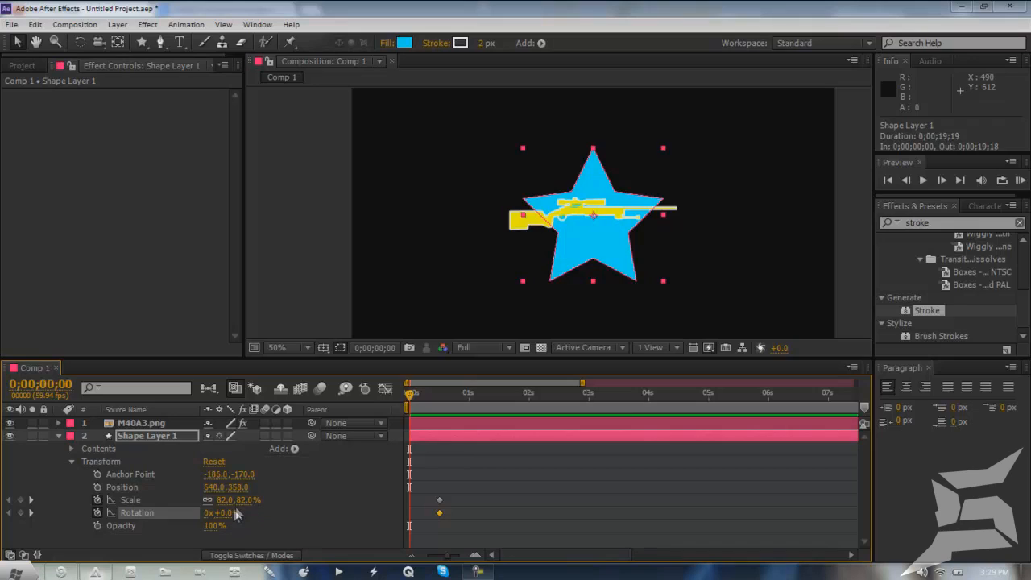
{"action": "left_click_drag", "start_coordinate": [231, 520], "coordinate": [258, 515]}
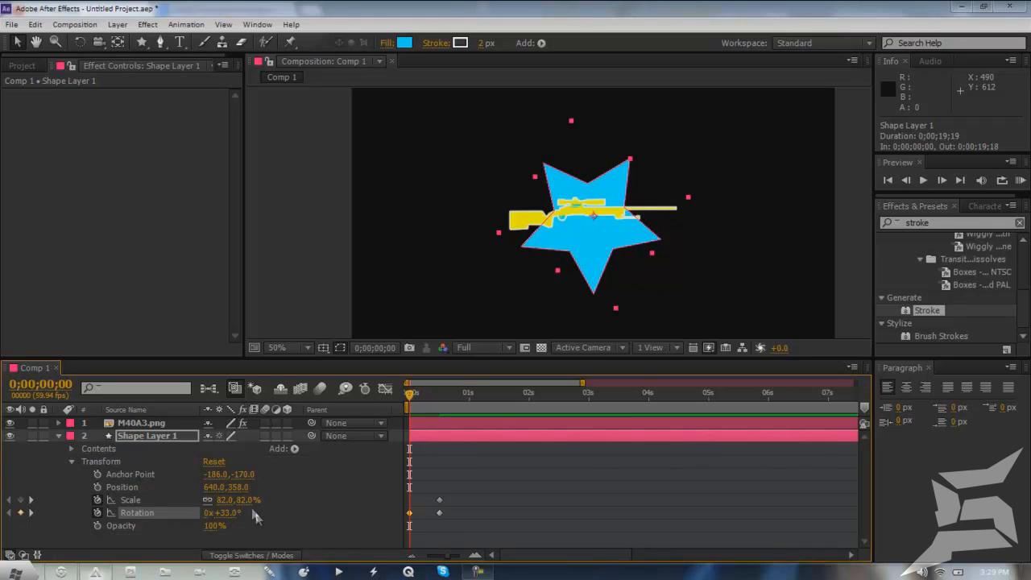
{"action": "left_click", "coordinate": [246, 499]}
{"action": "type", "text": "1"}
{"action": "key", "text": "BackSpace"}
{"action": "type", "text": "0"}
{"action": "left_click", "coordinate": [351, 491]}
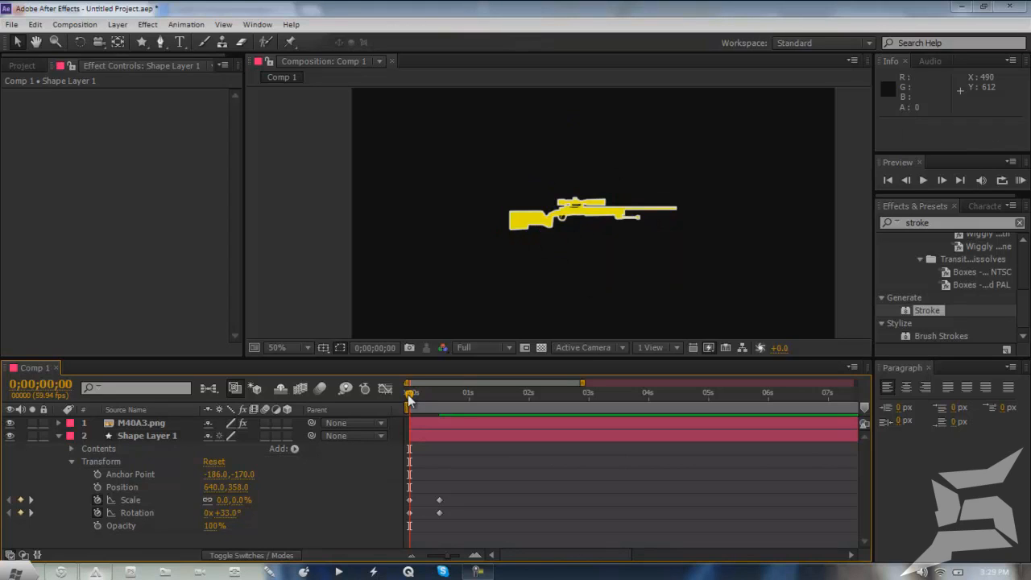
Move the star's ending Scale and Rotation keyframes earlier to 0;00;00;19, previewing the animation before and after.
{"action": "mouse_move", "coordinate": [408, 394]}
{"action": "left_mouse_down"}
{"action": "mouse_move", "coordinate": [438, 392]}
{"action": "mouse_move", "coordinate": [403, 398]}
{"action": "left_mouse_up"}
{"action": "key", "text": "KP_0"}
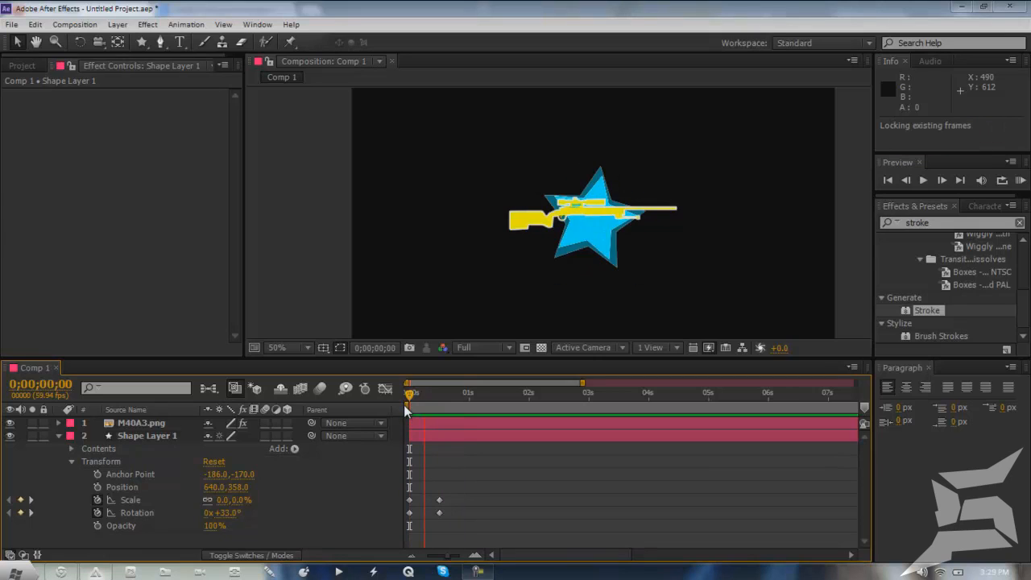
{"action": "left_click_drag", "start_coordinate": [472, 518], "coordinate": [434, 495]}
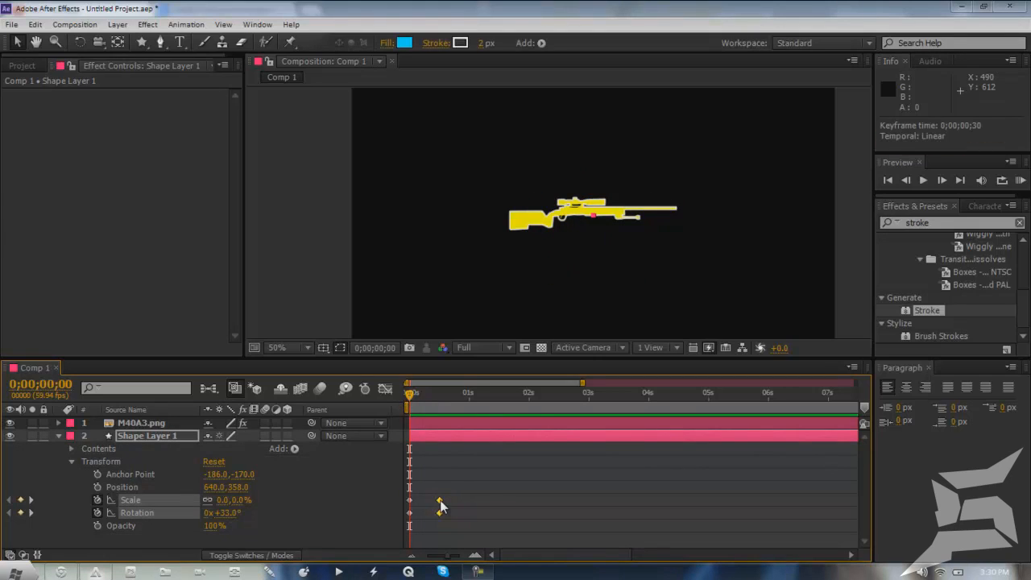
{"action": "left_click", "coordinate": [494, 521]}
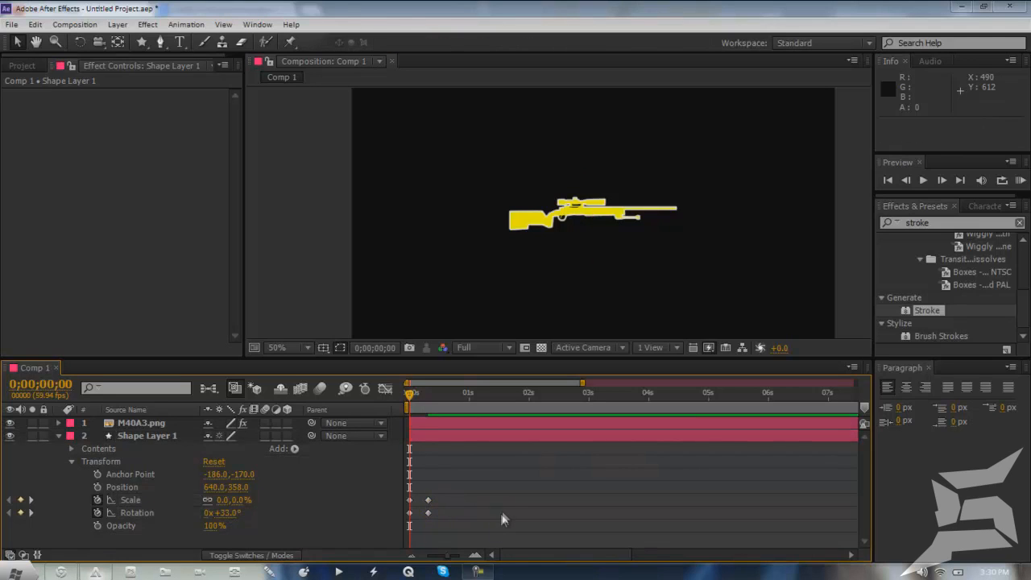
{"action": "key", "text": "KP_0"}
{"action": "key", "text": "space"}
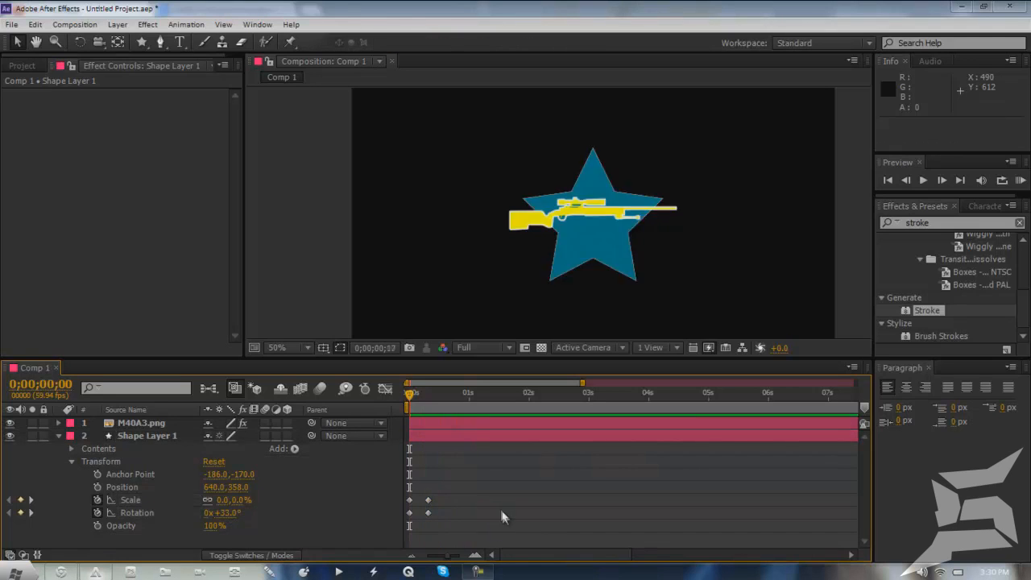
{"action": "mouse_move", "coordinate": [412, 392]}
{"action": "left_mouse_down"}
{"action": "mouse_move", "coordinate": [455, 390]}
{"action": "mouse_move", "coordinate": [414, 395]}
{"action": "mouse_move", "coordinate": [427, 393]}
{"action": "left_mouse_up"}
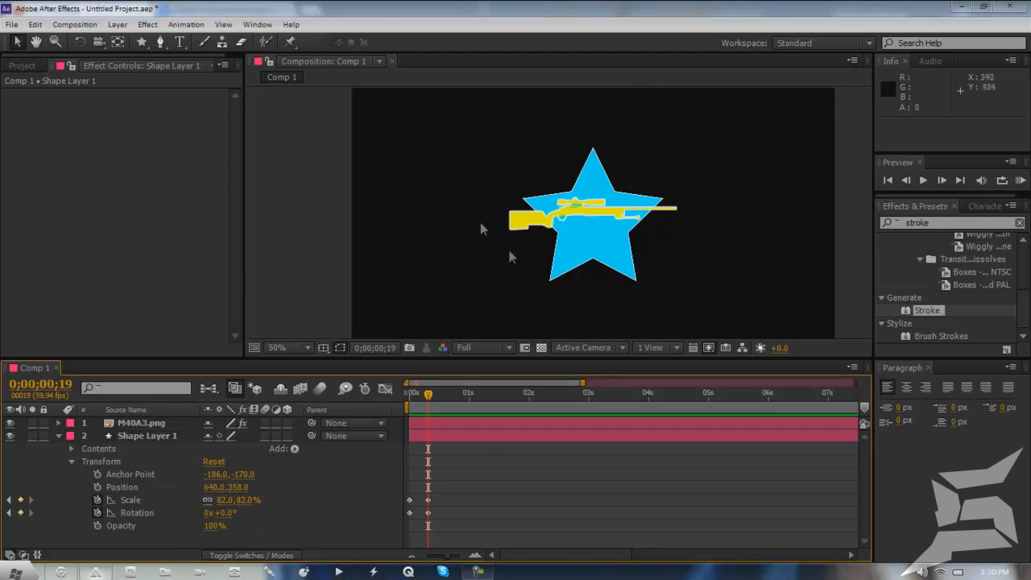
{"action": "left_click_drag", "start_coordinate": [427, 394], "coordinate": [404, 409]}
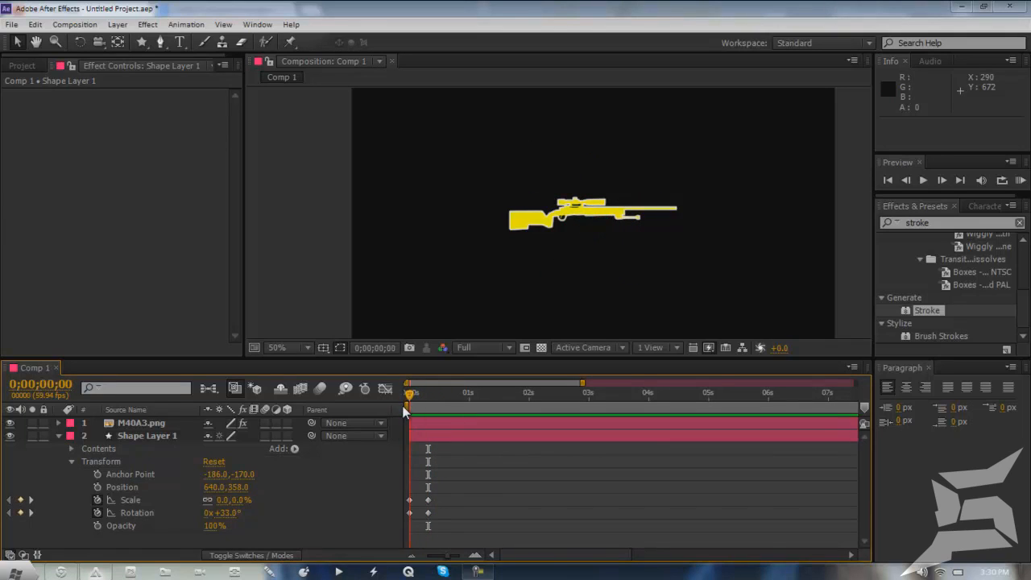
Switch to the noir! video on YouTube, review the rifle title's motion around 0:22, and return to After Effects.
{"action": "left_click", "coordinate": [145, 422]}
{"action": "left_click", "coordinate": [62, 572]}
{"action": "left_click", "coordinate": [480, 457]}
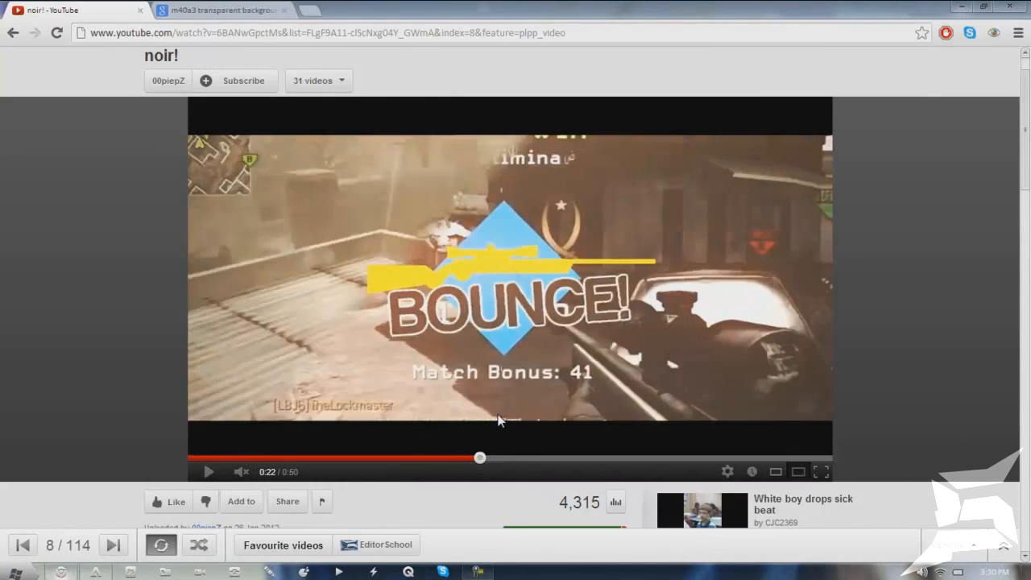
{"action": "left_click", "coordinate": [481, 264]}
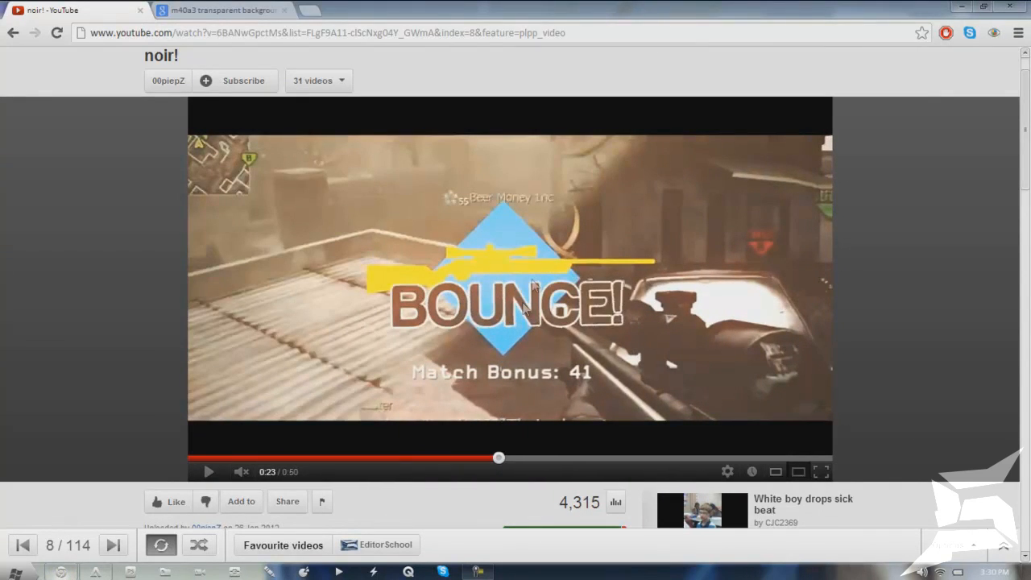
{"action": "left_click", "coordinate": [95, 571]}
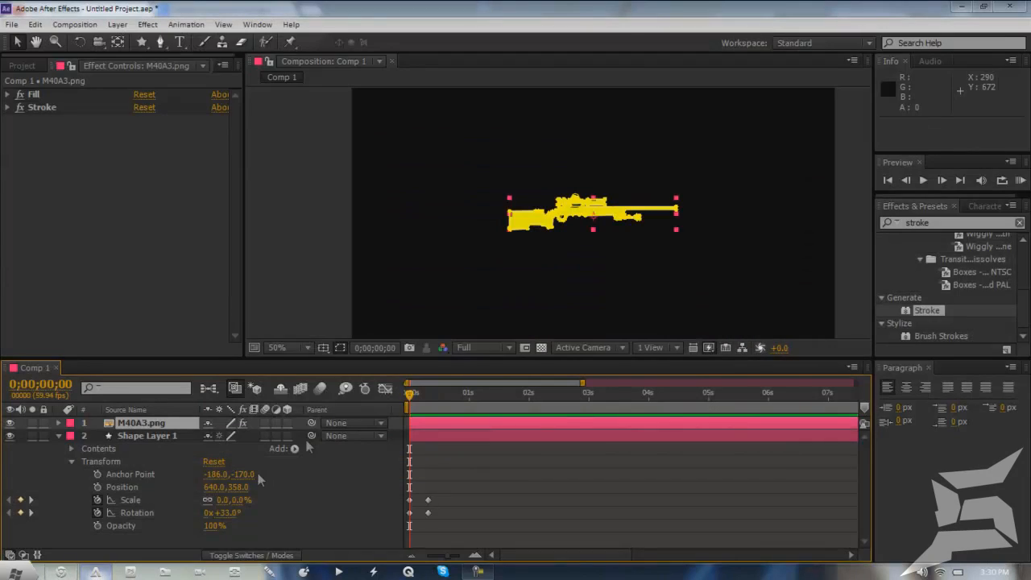
At 0;00;00;19, expand the M40A3.png layer's transform properties and show only the keyframed properties of Shape Layer 1.
{"action": "mouse_move", "coordinate": [412, 394]}
{"action": "left_mouse_down"}
{"action": "mouse_move", "coordinate": [435, 396]}
{"action": "mouse_move", "coordinate": [409, 402]}
{"action": "left_mouse_up"}
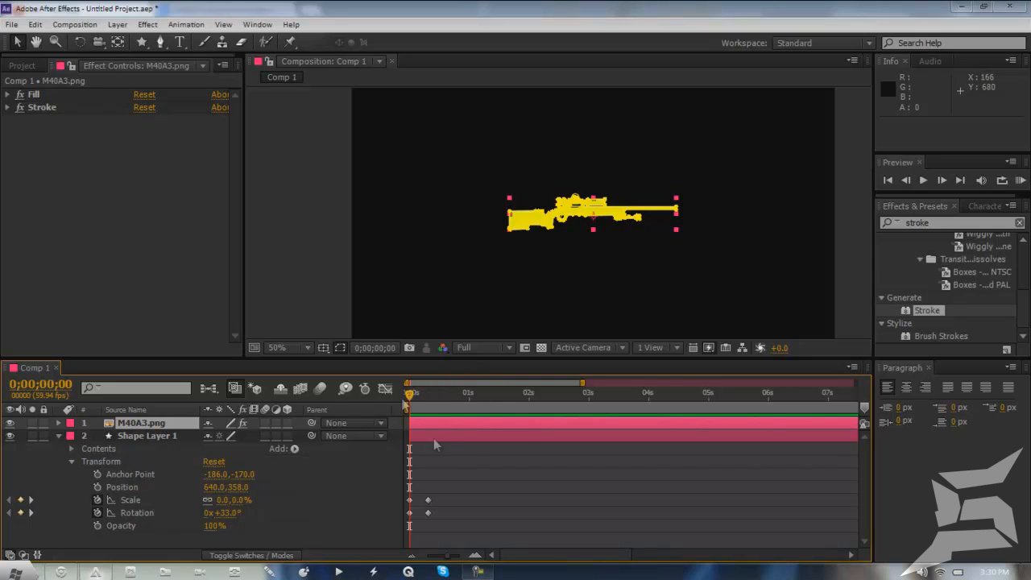
{"action": "left_click_drag", "start_coordinate": [407, 393], "coordinate": [427, 392]}
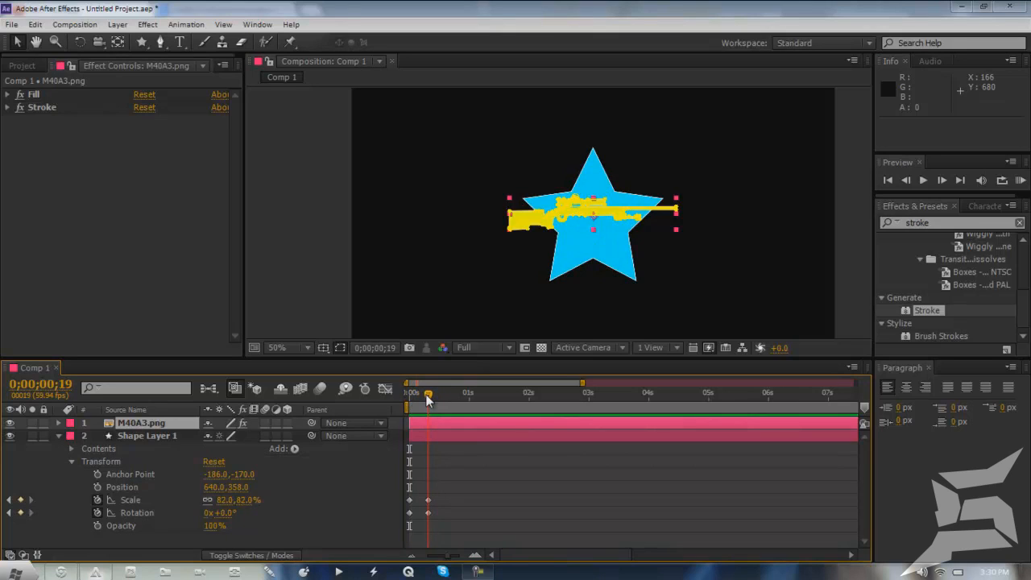
{"action": "left_click", "coordinate": [58, 422]}
{"action": "scroll", "coordinate": [68, 515], "scroll_direction": "down", "scroll_amount": 1}
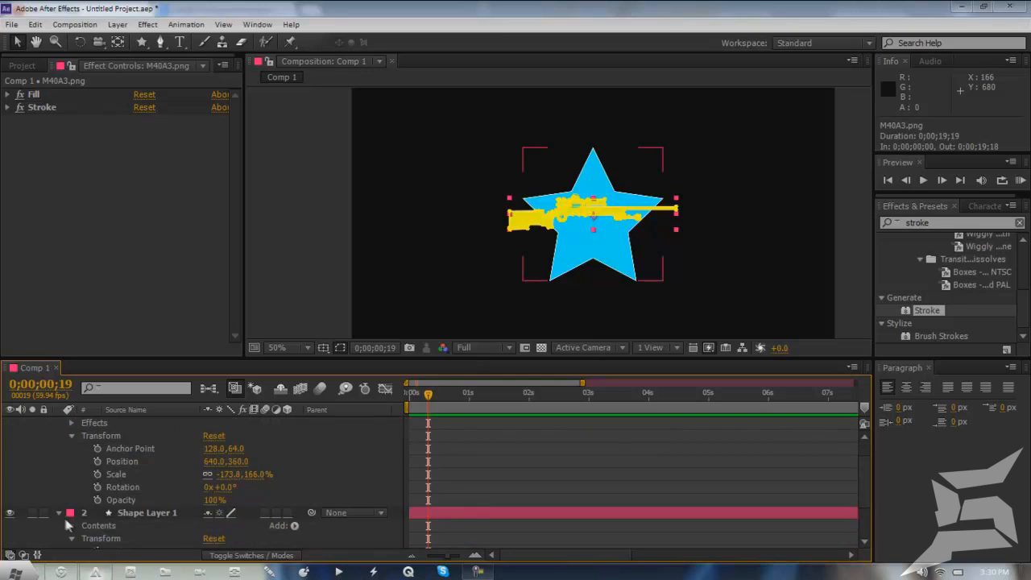
{"action": "left_click", "coordinate": [59, 513]}
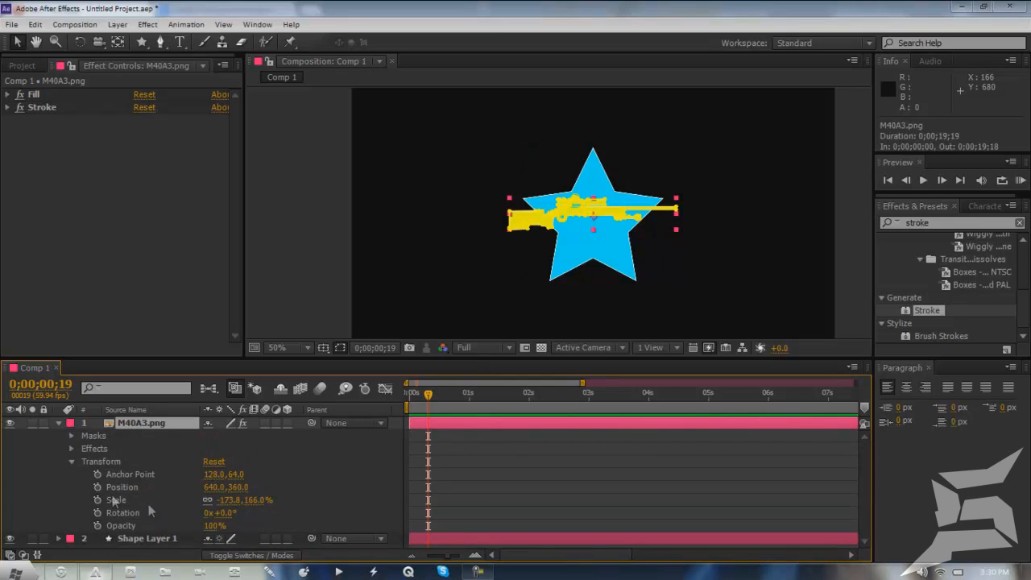
{"action": "left_click", "coordinate": [153, 538]}
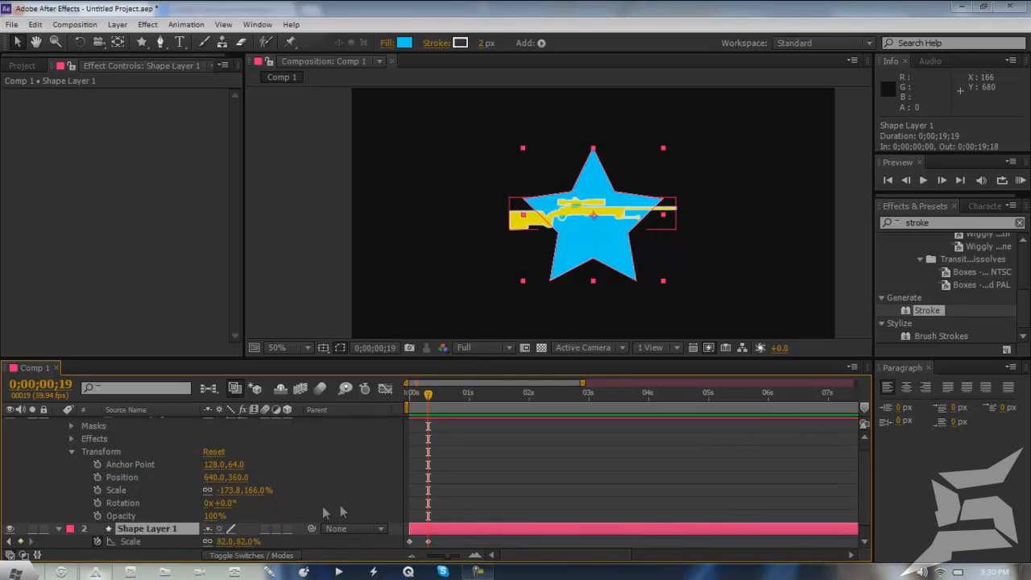
{"action": "key", "text": "u"}
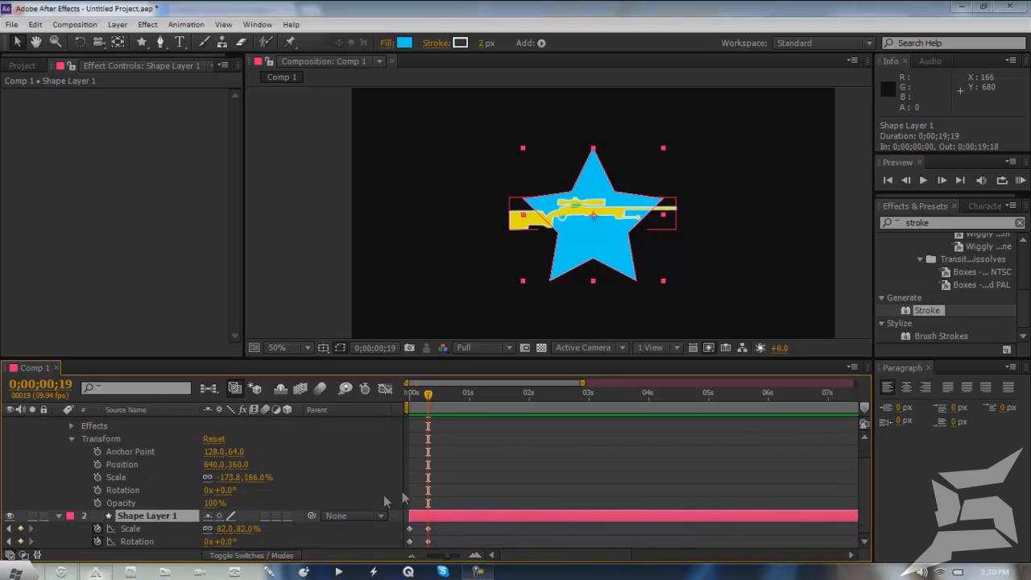
{"action": "scroll", "coordinate": [146, 474], "scroll_direction": "up", "scroll_amount": 1}
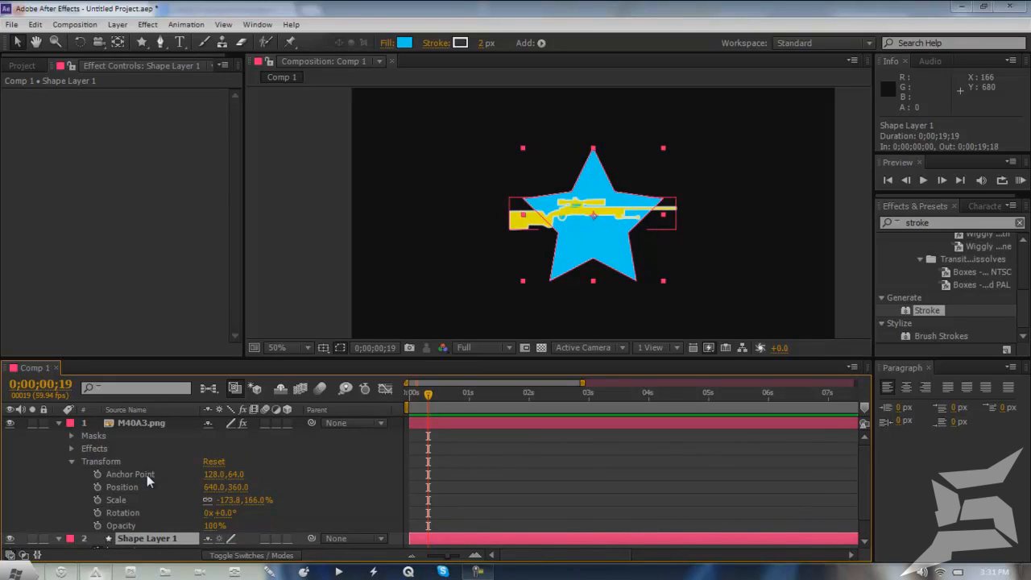
Set the M40A3.png layer's anchor point to 128, 56.
{"action": "left_click", "coordinate": [149, 427]}
{"action": "left_click_drag", "start_coordinate": [239, 475], "coordinate": [260, 459]}
{"action": "left_click", "coordinate": [156, 425]}
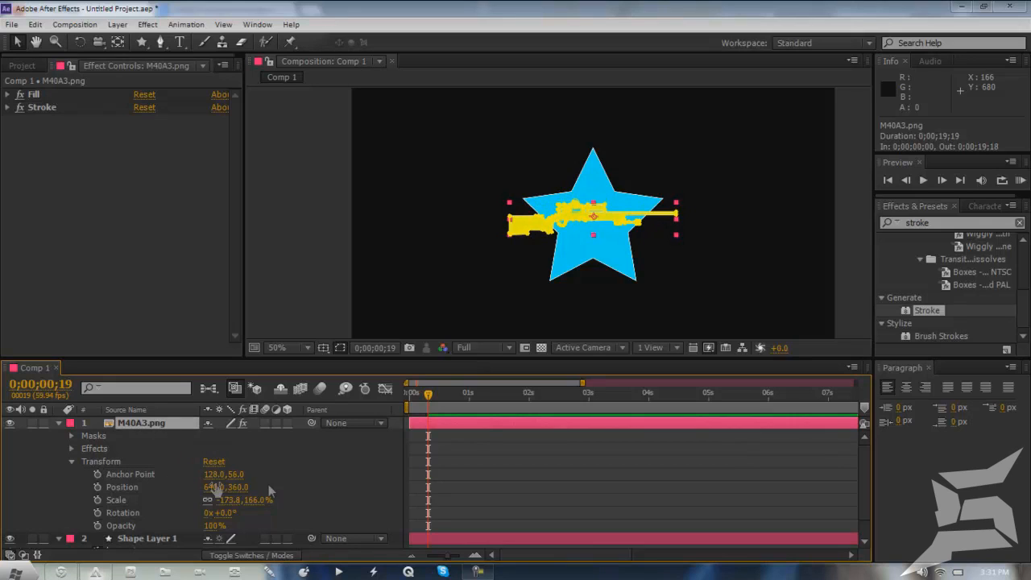
Move the current time to 0;00;00;39 and try a Position keyframe on the M40A3.png layer, removing it again.
{"action": "scroll", "coordinate": [449, 464], "scroll_direction": "down", "scroll_amount": 1}
{"action": "left_click_drag", "start_coordinate": [428, 395], "coordinate": [448, 397]}
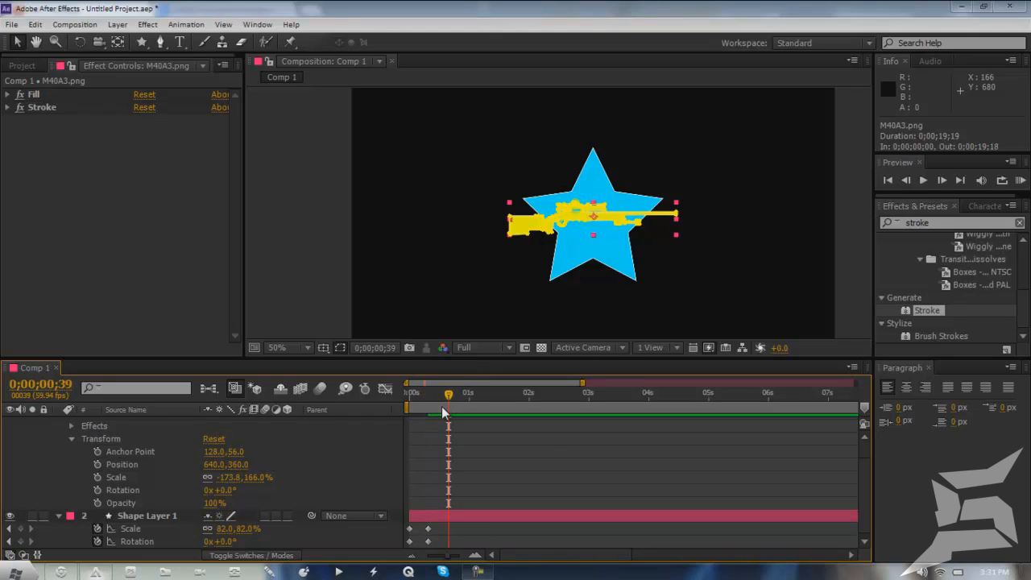
{"action": "scroll", "coordinate": [452, 459], "scroll_direction": "up", "scroll_amount": 1}
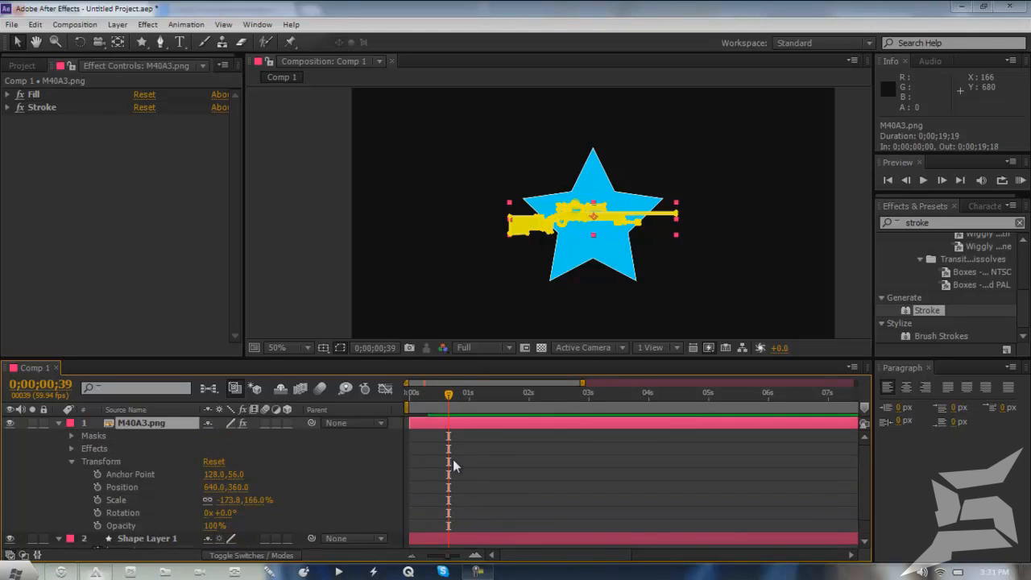
{"action": "left_click", "coordinate": [97, 487]}
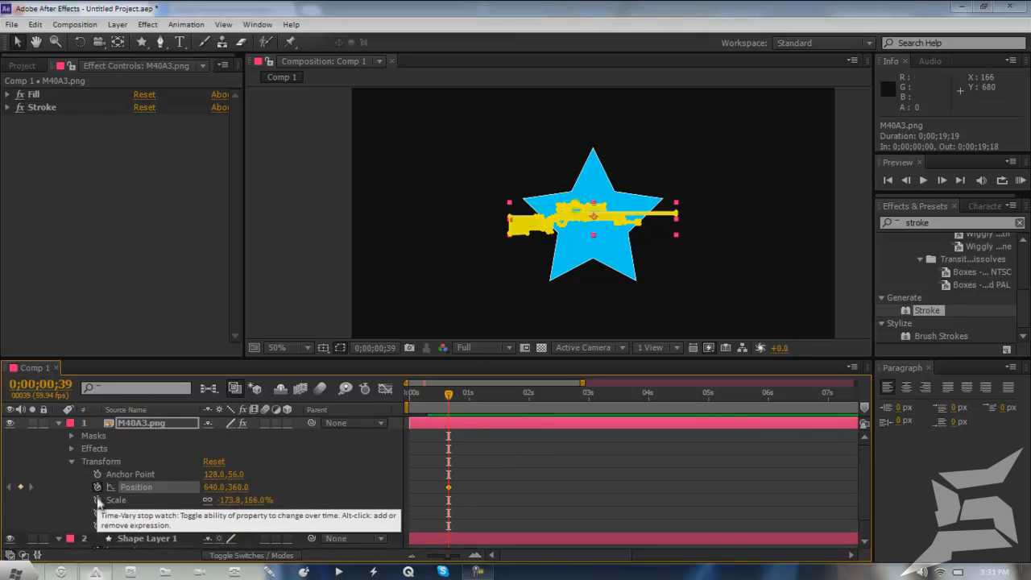
{"action": "left_click", "coordinate": [97, 487]}
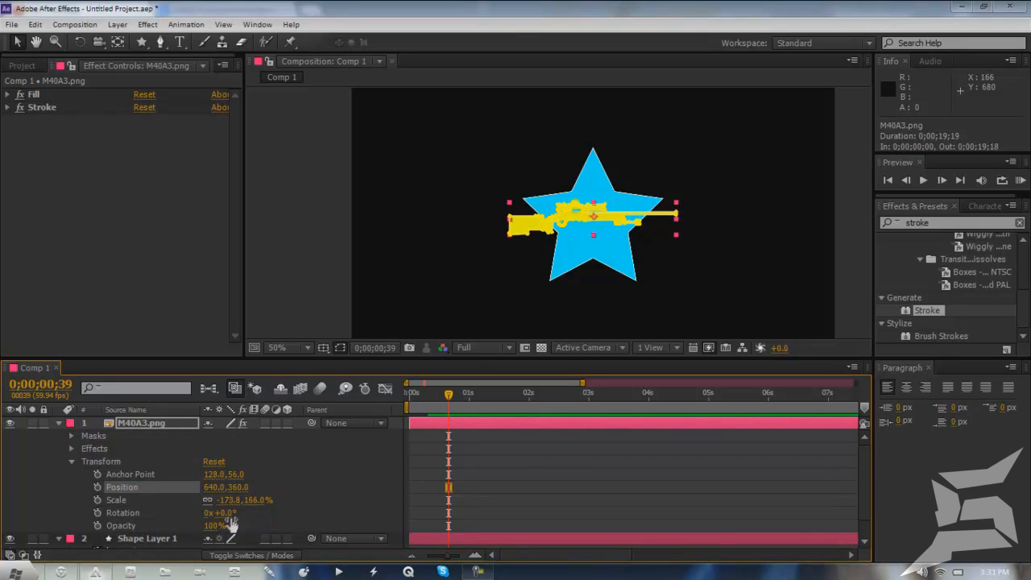
Tilt the M40A3.png rifle to a rotation of -5° and move it up to position 636, 315.
{"action": "left_click_drag", "start_coordinate": [228, 514], "coordinate": [221, 513]}
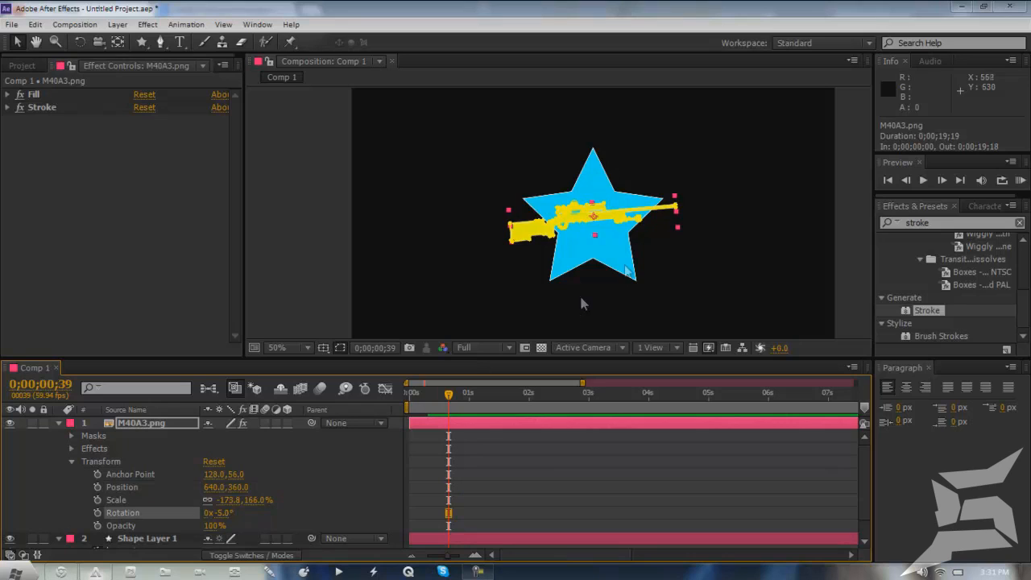
{"action": "scroll", "coordinate": [557, 237], "scroll_direction": "up", "scroll_amount": 2}
{"action": "left_click_drag", "start_coordinate": [632, 236], "coordinate": [625, 164]}
{"action": "scroll", "coordinate": [636, 209], "scroll_direction": "down", "scroll_amount": 2}
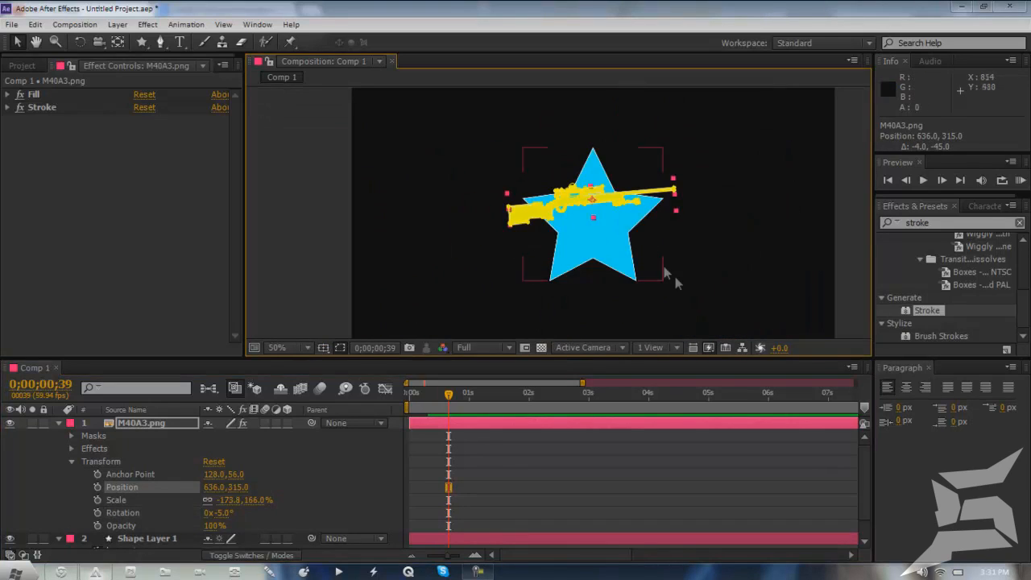
At 0;00;00;39, turn on Position, Scale and Rotation keyframing for the M40A3.png layer.
{"action": "left_click", "coordinate": [677, 283]}
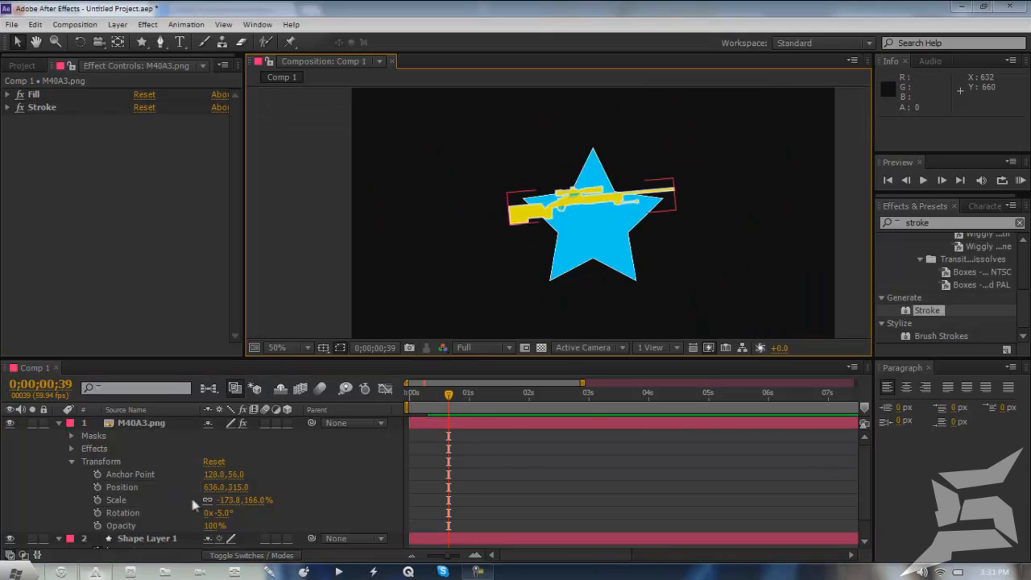
{"action": "scroll", "coordinate": [218, 481], "scroll_direction": "down", "scroll_amount": 1}
{"action": "left_click", "coordinate": [98, 463]}
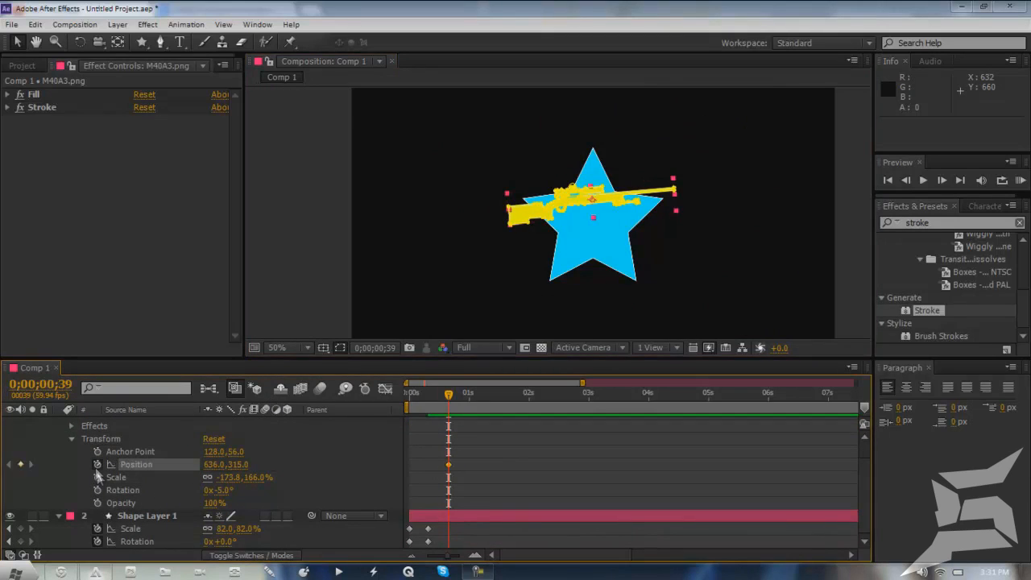
{"action": "left_click", "coordinate": [98, 477]}
{"action": "left_click", "coordinate": [98, 490]}
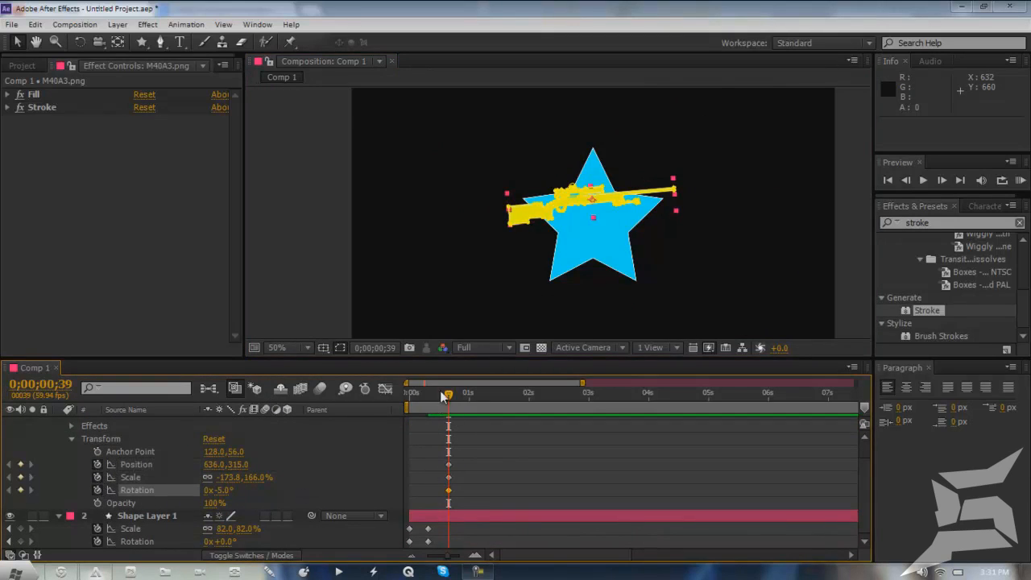
At 0;00;00;19, set the M40A3.png layer's position to 685, 401, rotation to 351° and scale to 0%.
{"action": "left_click_drag", "start_coordinate": [448, 395], "coordinate": [426, 406]}
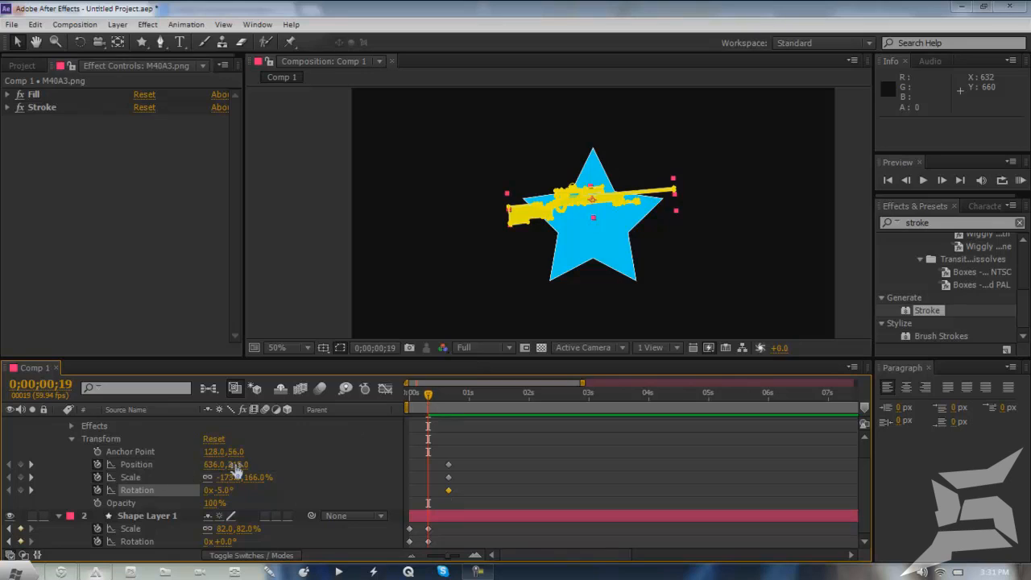
{"action": "mouse_move", "coordinate": [236, 467]}
{"action": "left_mouse_down"}
{"action": "mouse_move", "coordinate": [222, 468]}
{"action": "mouse_move", "coordinate": [255, 463]}
{"action": "left_mouse_up"}
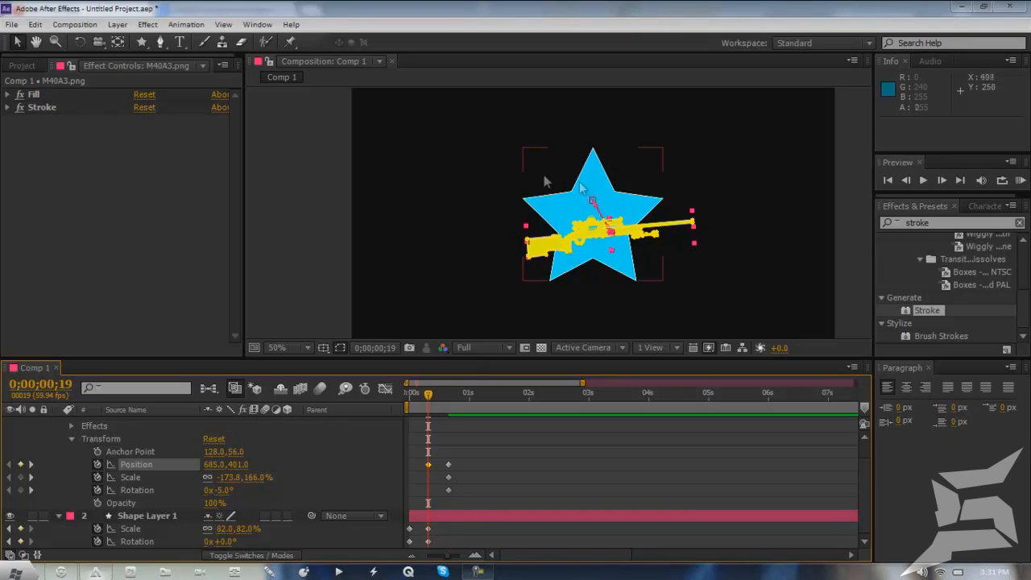
{"action": "left_click_drag", "start_coordinate": [222, 495], "coordinate": [478, 482]}
{"action": "left_click", "coordinate": [256, 478]}
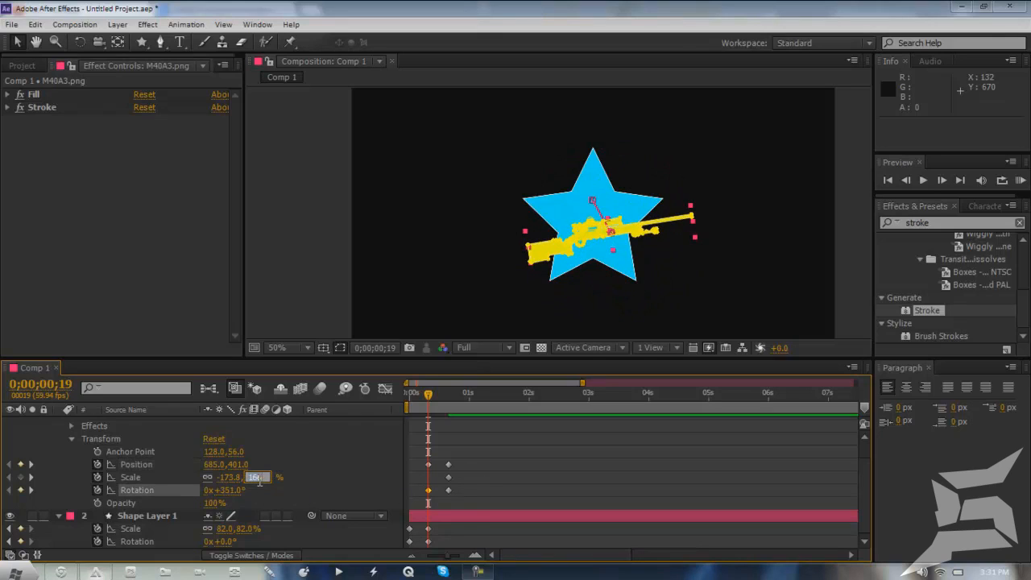
{"action": "type", "text": "0"}
{"action": "key", "text": "Return"}
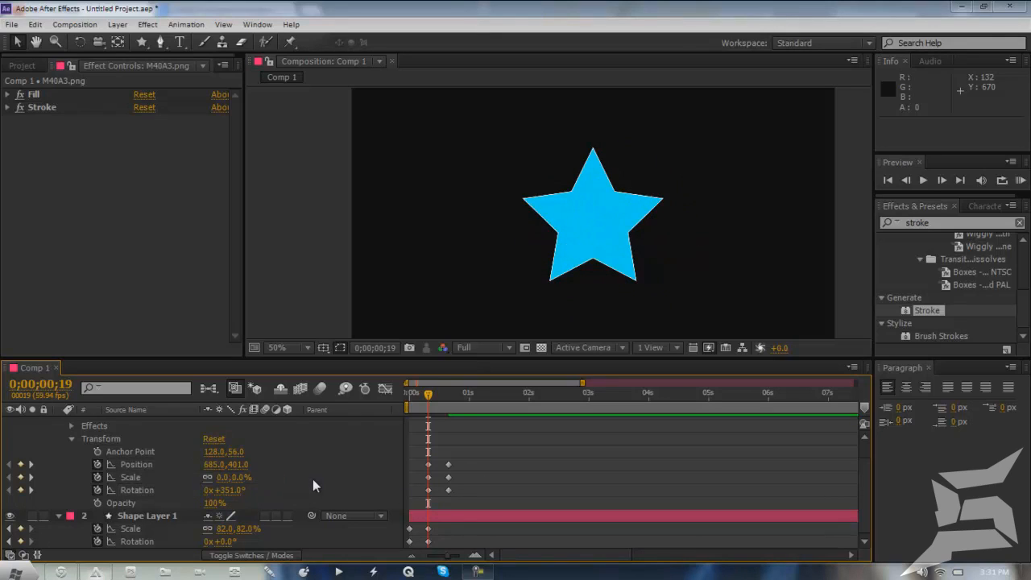
Preview the rifle's spin-in animation between 0;00;00;19 and 0;00;00;39.
{"action": "key", "text": "space"}
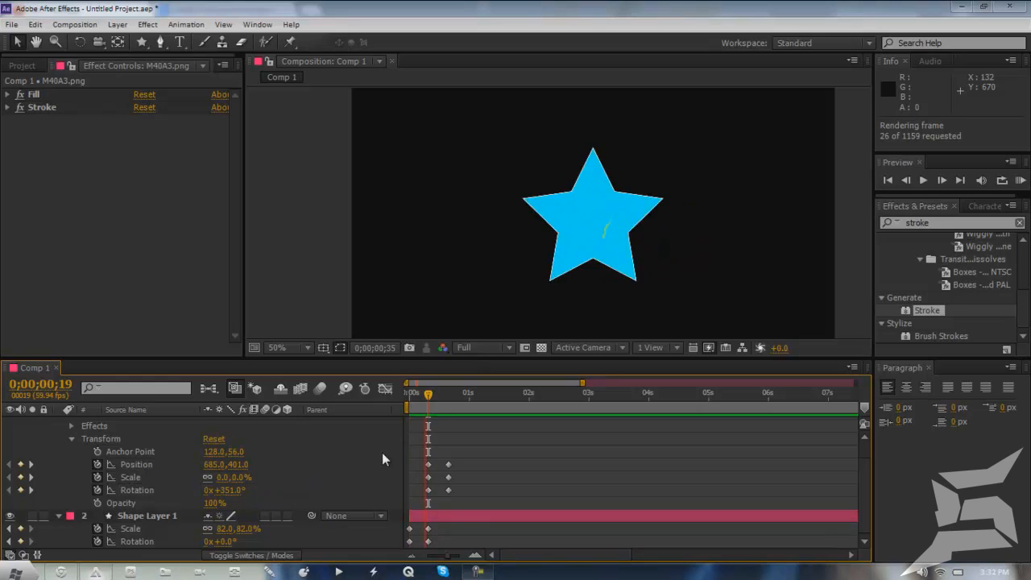
{"action": "key", "text": "space"}
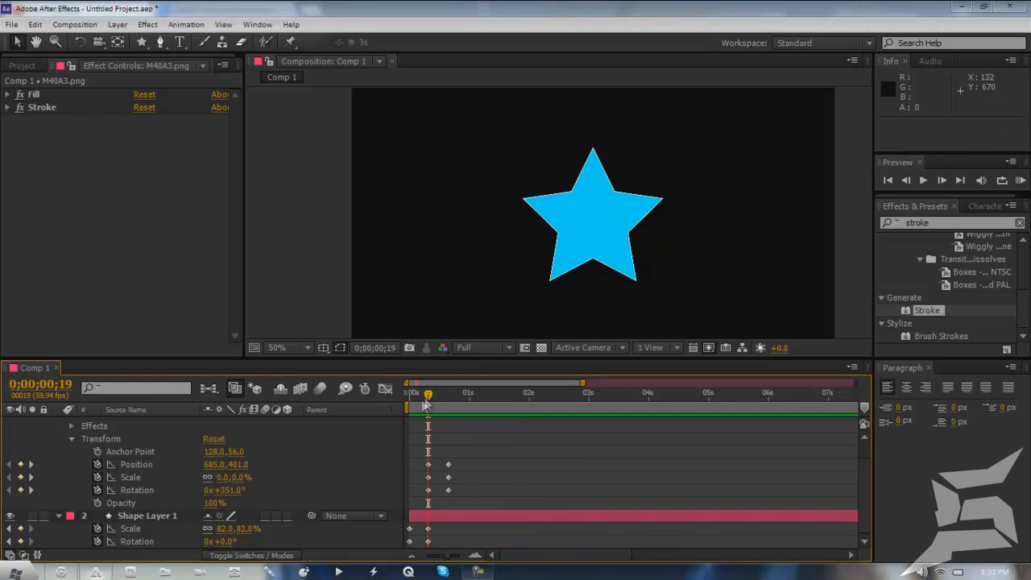
{"action": "left_click_drag", "start_coordinate": [430, 396], "coordinate": [451, 393]}
{"action": "key", "text": "space"}
{"action": "key", "text": "space"}
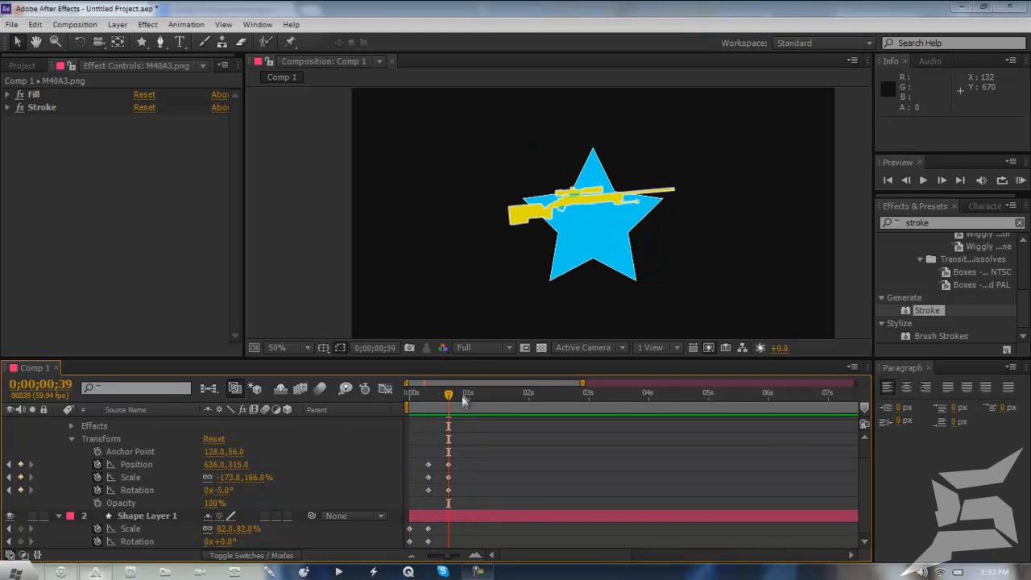
At 0;00;00;42, collapse both layers and enable motion blur for the composition, M40A3.png and Shape Layer 1.
{"action": "mouse_move", "coordinate": [453, 397]}
{"action": "left_mouse_down"}
{"action": "mouse_move", "coordinate": [413, 406]}
{"action": "mouse_move", "coordinate": [452, 408]}
{"action": "left_mouse_up"}
{"action": "scroll", "coordinate": [47, 464], "scroll_direction": "up", "scroll_amount": 2}
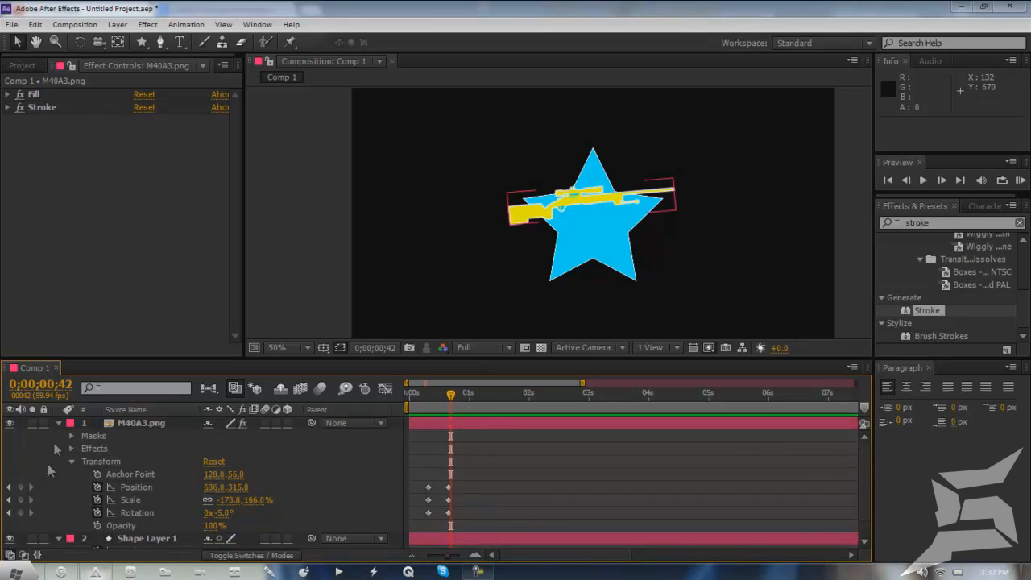
{"action": "left_click", "coordinate": [57, 424]}
{"action": "left_click", "coordinate": [58, 436]}
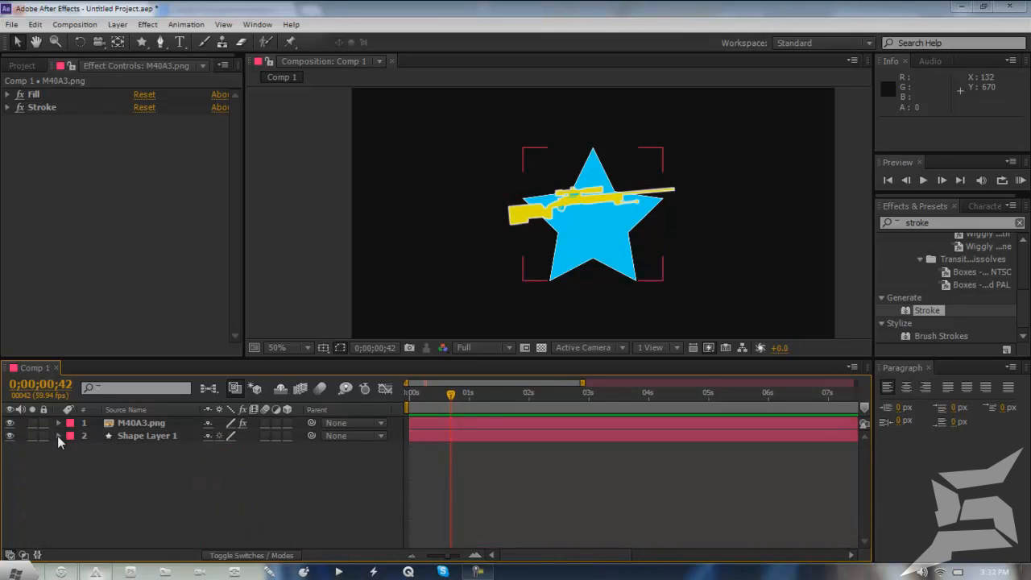
{"action": "left_click", "coordinate": [321, 390]}
{"action": "left_click", "coordinate": [265, 422]}
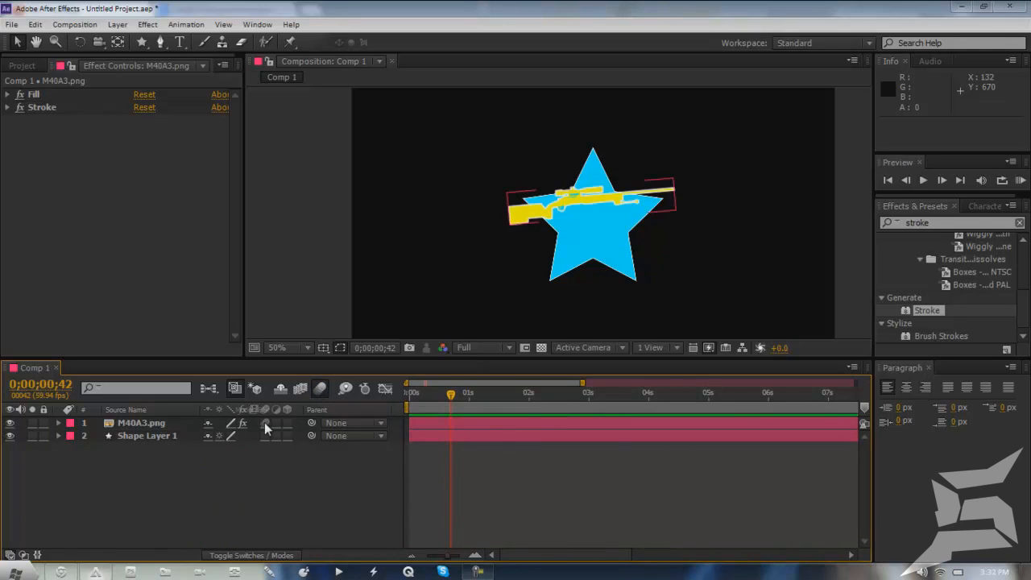
{"action": "left_click", "coordinate": [265, 435]}
Fit the composition to the viewer and RAM-preview the star and rifle animation with motion blur.
{"action": "key", "text": "KP_0"}
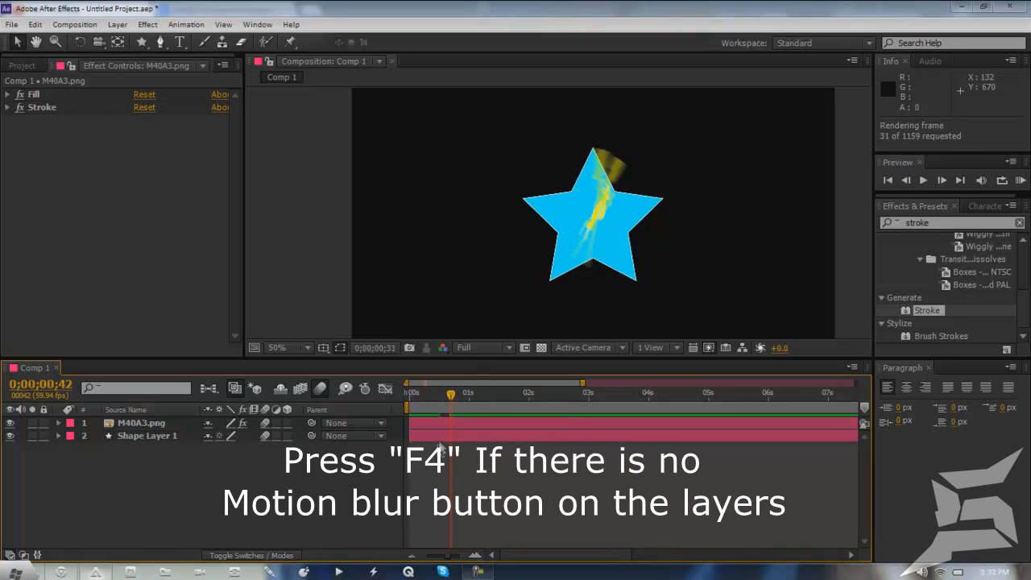
{"action": "key", "text": "period"}
{"action": "key", "text": "space"}
{"action": "left_click", "coordinate": [304, 352]}
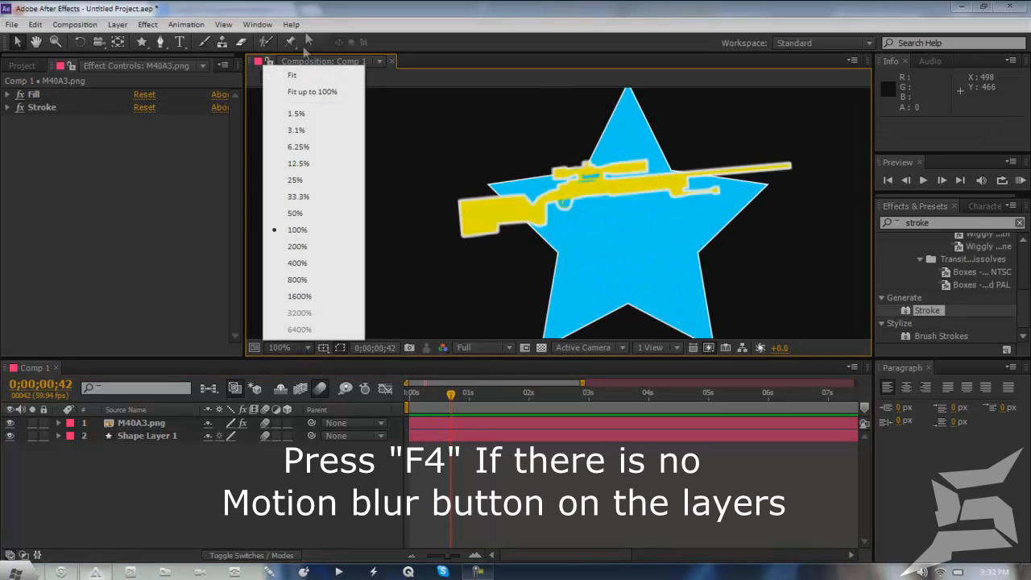
{"action": "left_click", "coordinate": [290, 75]}
{"action": "key", "text": "KP_0"}
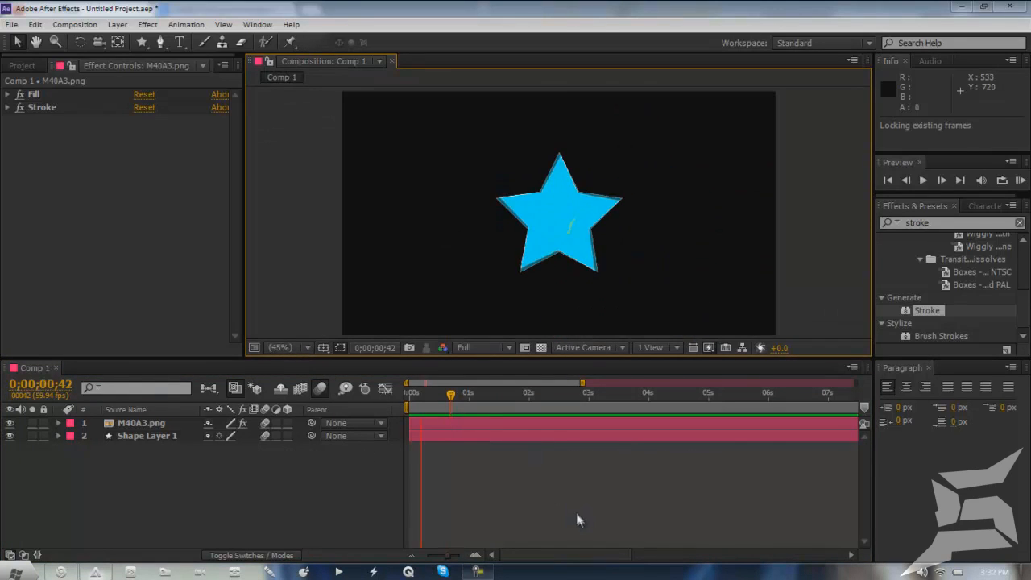
{"action": "key", "text": "space"}
{"action": "key", "text": "KP_0"}
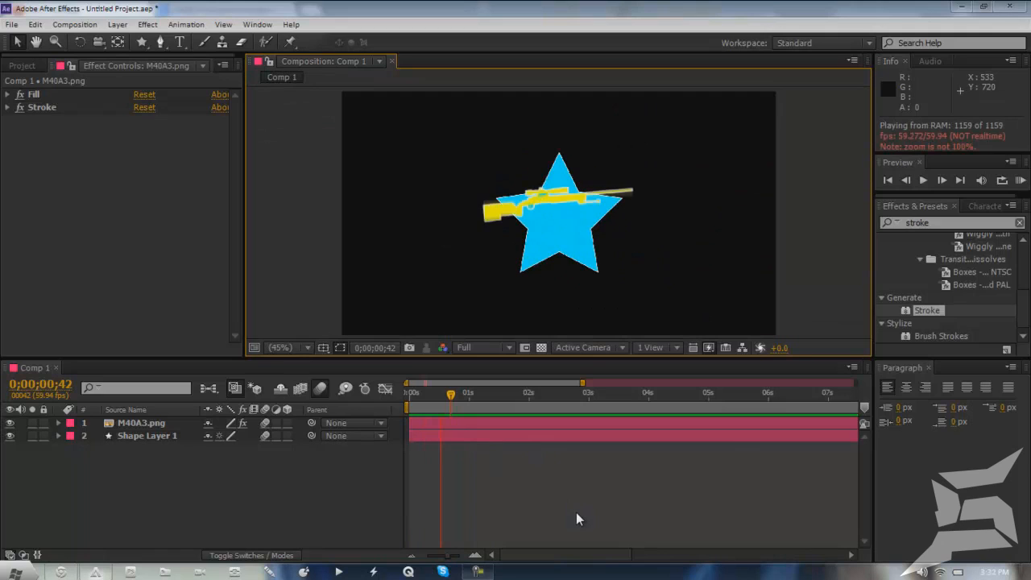
{"action": "key", "text": "space"}
Switch to Chrome and replay the noir! video from 0:22, pausing on the BOUNCE! title at 0:23.
{"action": "left_click", "coordinate": [61, 572]}
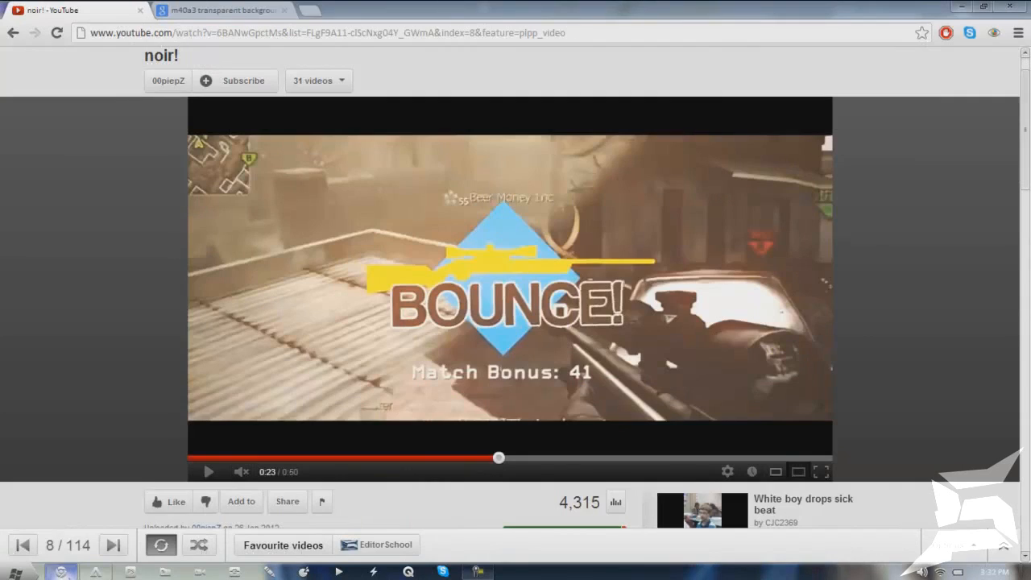
{"action": "left_click", "coordinate": [482, 458]}
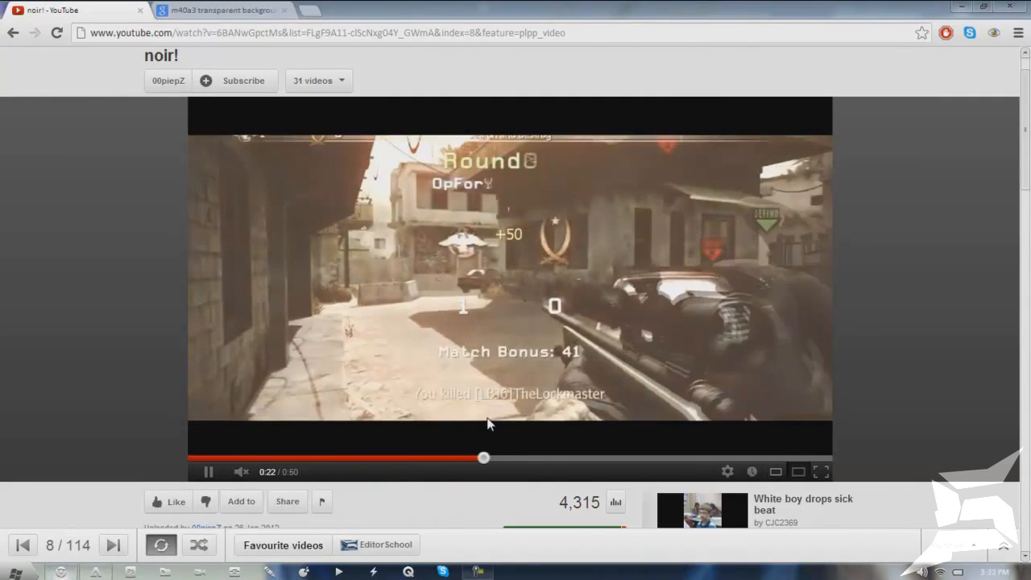
{"action": "left_click", "coordinate": [488, 386]}
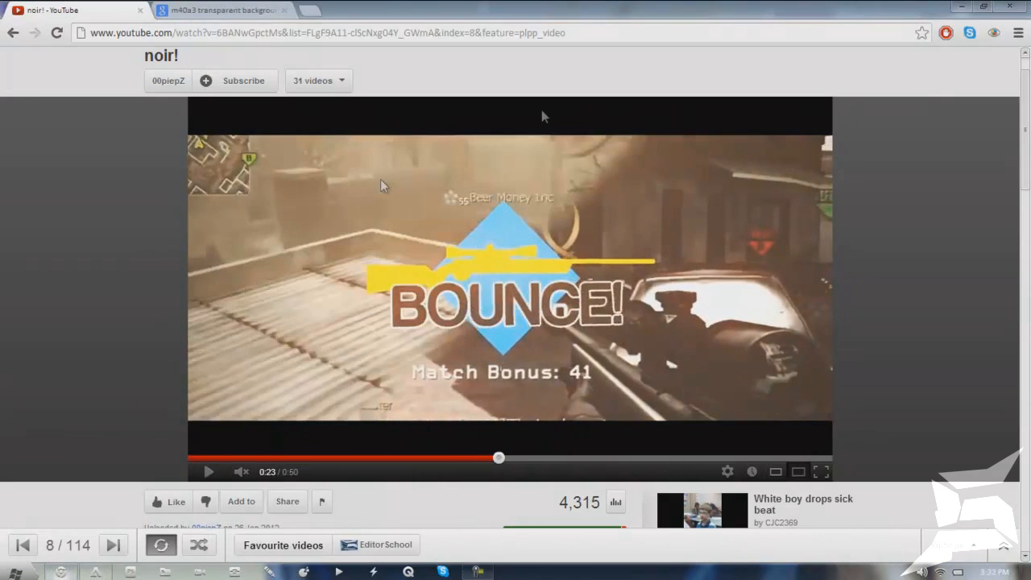
Return to After Effects and show only the keyframed properties of the M40A3.png layer and Shape Layer 1.
{"action": "left_click", "coordinate": [100, 571]}
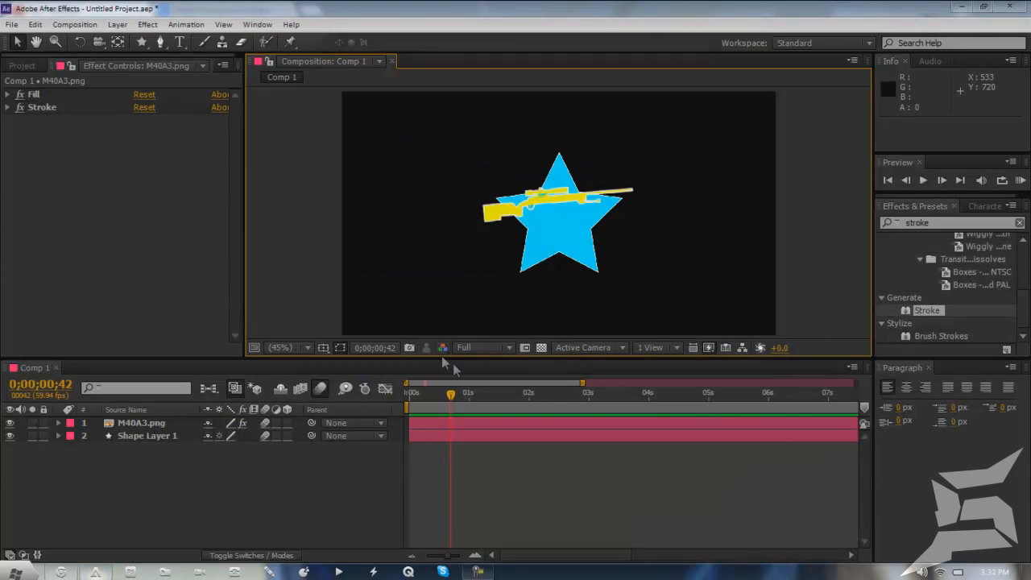
{"action": "left_click", "coordinate": [123, 423]}
{"action": "key", "text": "u"}
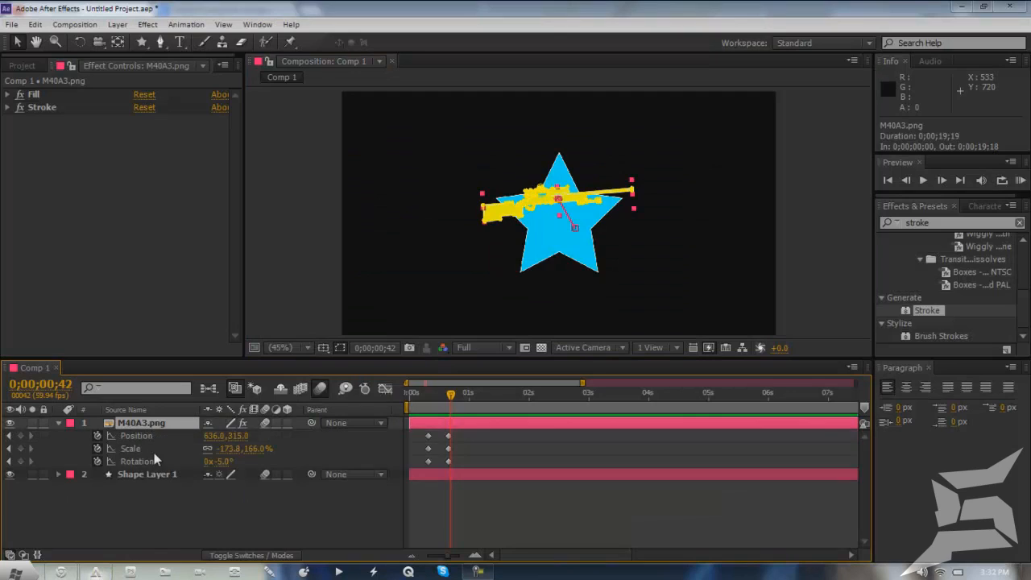
{"action": "left_click", "coordinate": [152, 473]}
{"action": "key", "text": "u"}
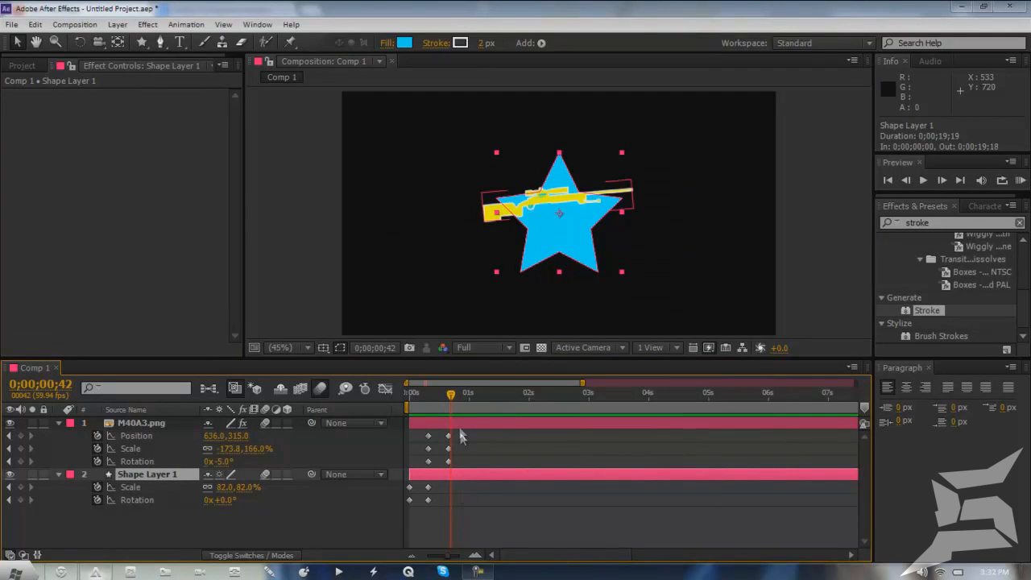
Set the M40A3.png layer's rotation keyframe at 0;00;00;19 to 334° and preview the animation.
{"action": "left_click_drag", "start_coordinate": [453, 392], "coordinate": [428, 391]}
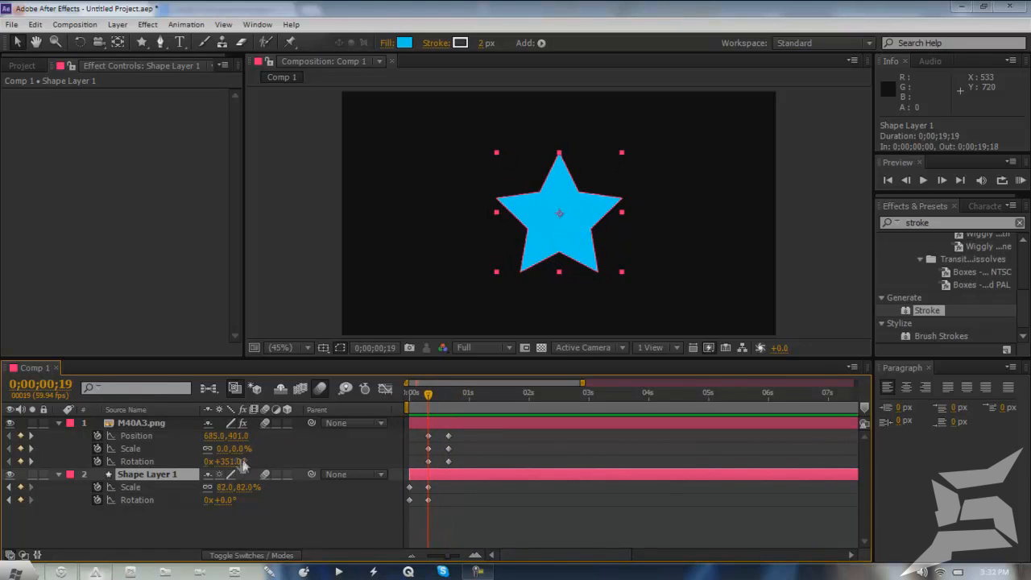
{"action": "mouse_move", "coordinate": [233, 462]}
{"action": "left_mouse_down"}
{"action": "mouse_move", "coordinate": [248, 462]}
{"action": "mouse_move", "coordinate": [223, 465]}
{"action": "left_mouse_up"}
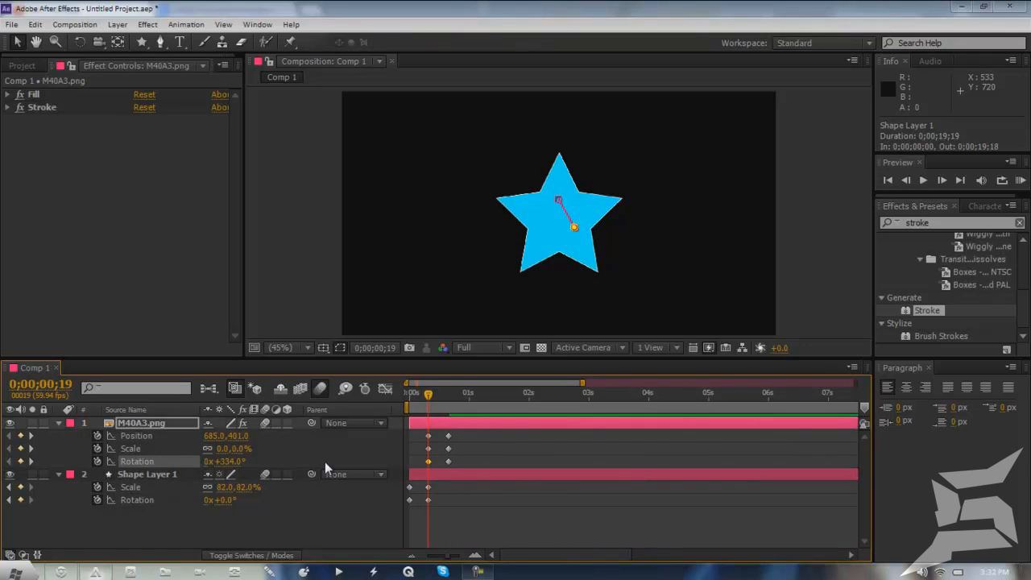
{"action": "key", "text": "KP_0"}
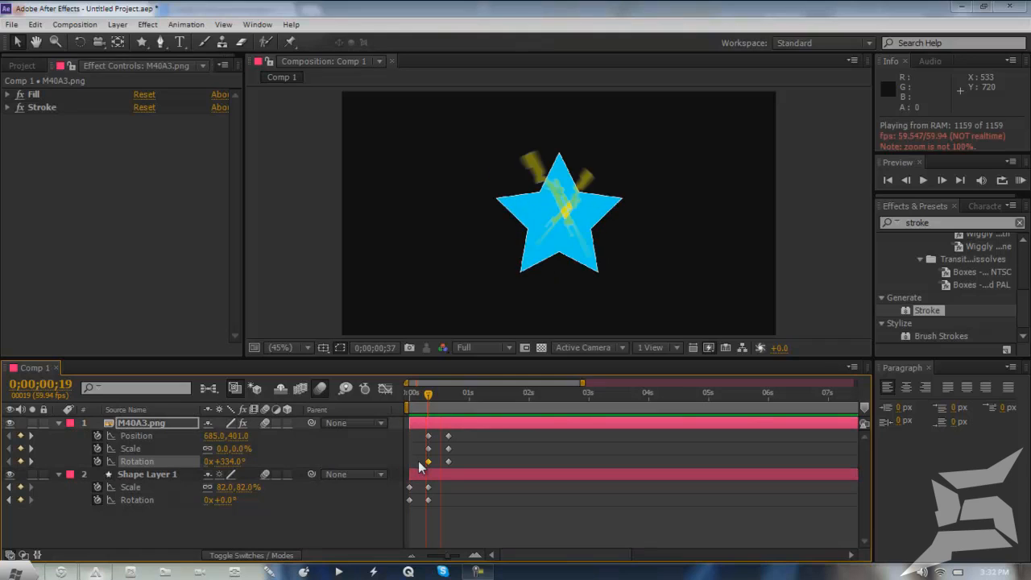
{"action": "key", "text": "space"}
{"action": "key", "text": "KP_0"}
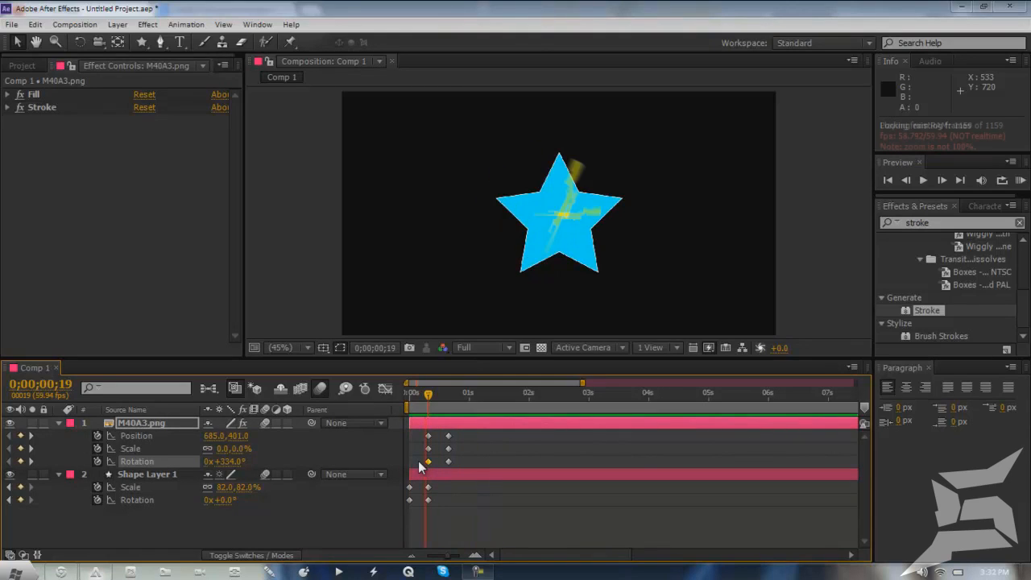
{"action": "key", "text": "space"}
At 0;00;00;51, add the text "Yaxo" over the star below the rifle.
{"action": "left_click_drag", "start_coordinate": [428, 402], "coordinate": [460, 408]}
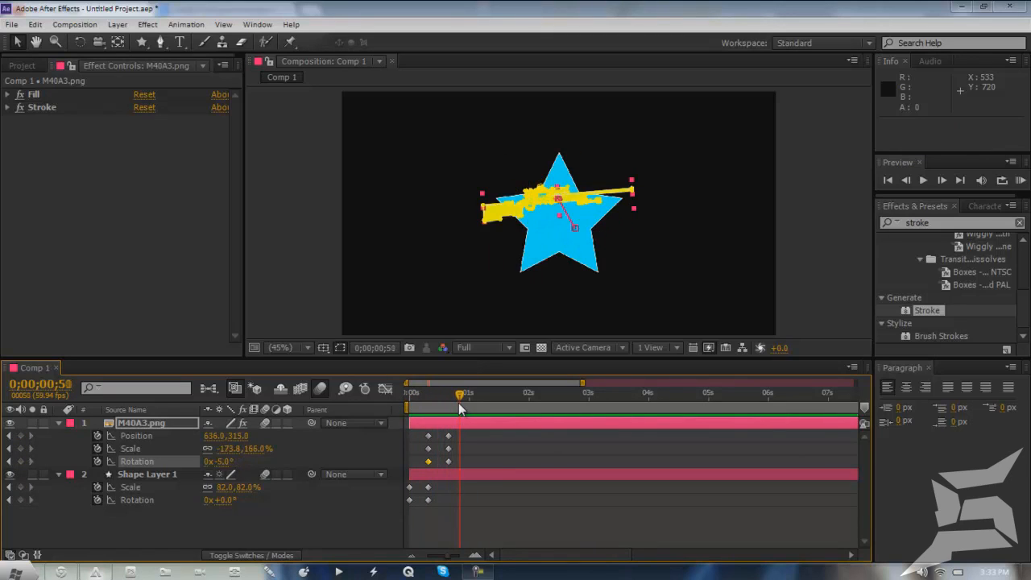
{"action": "left_click", "coordinate": [485, 441]}
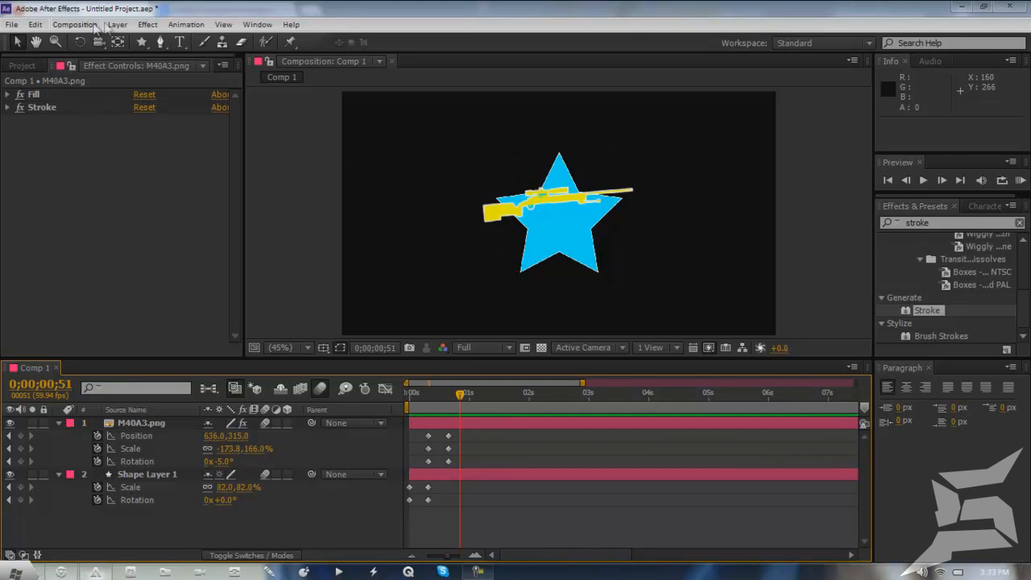
{"action": "left_click", "coordinate": [180, 42]}
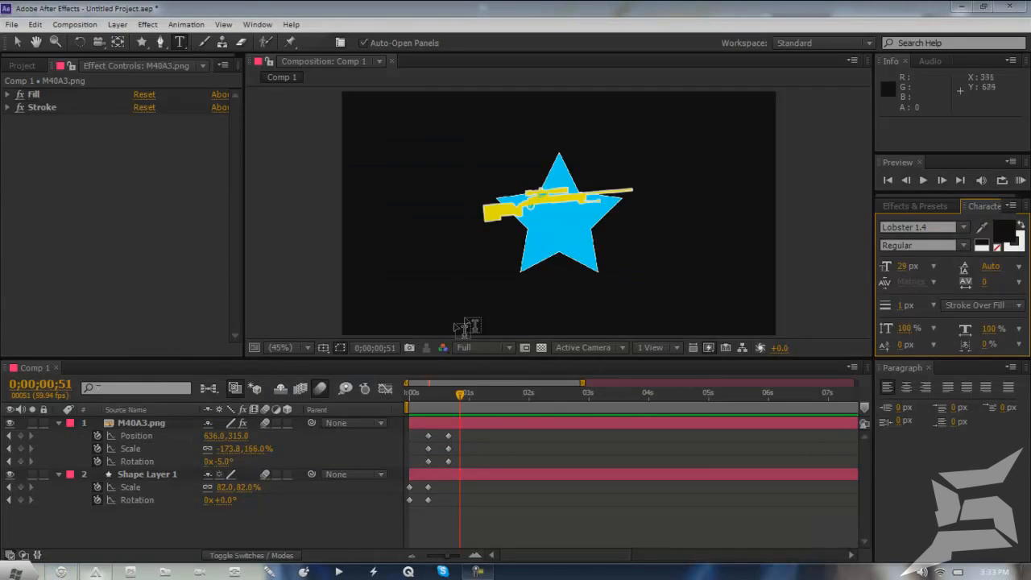
{"action": "left_click", "coordinate": [554, 229]}
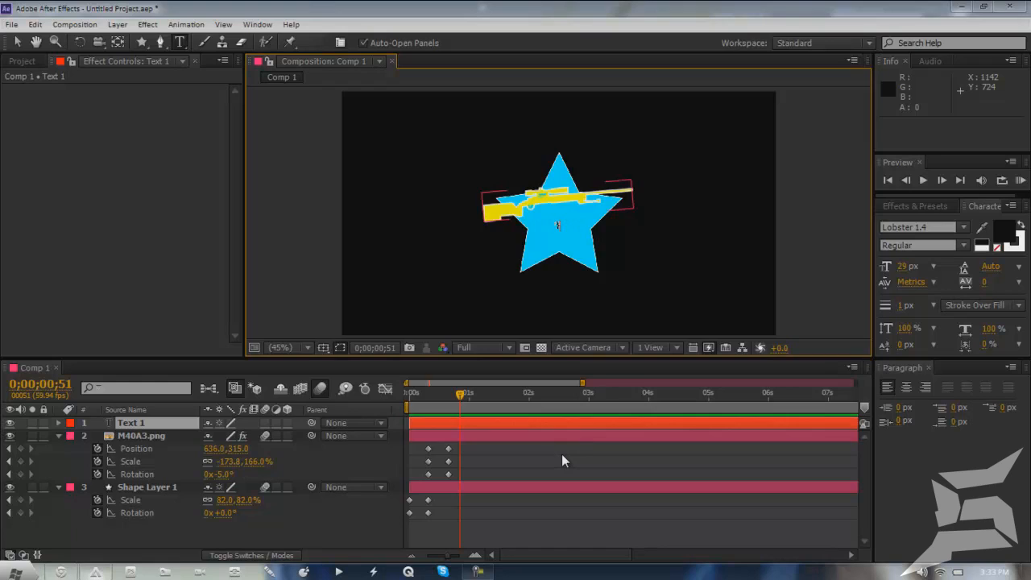
{"action": "left_click", "coordinate": [583, 527]}
Scale the Yaxo text layer up to 445%.
{"action": "left_click", "coordinate": [173, 420]}
{"action": "key", "text": "s"}
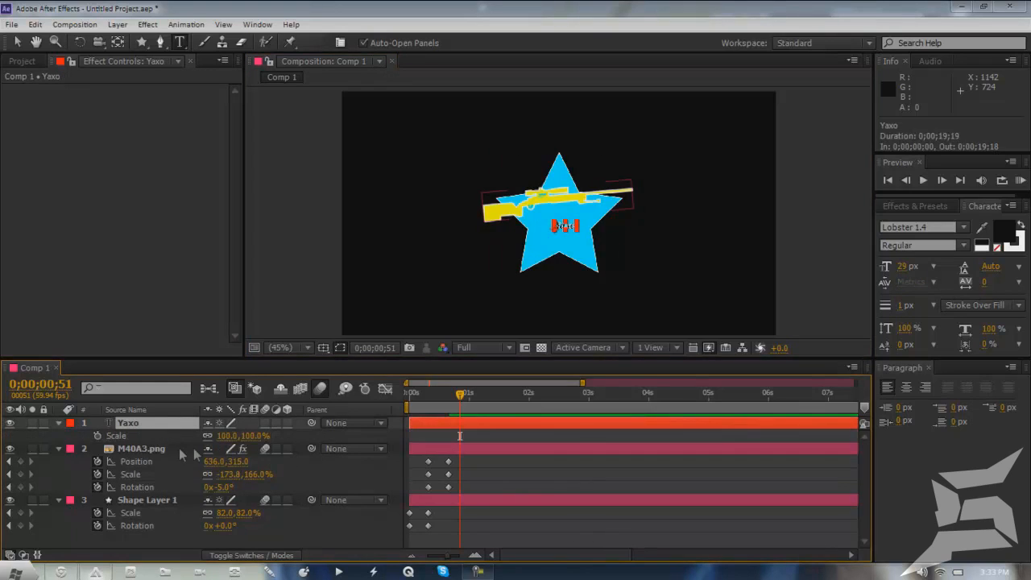
{"action": "left_click_drag", "start_coordinate": [255, 435], "coordinate": [512, 433]}
{"action": "left_click", "coordinate": [574, 538]}
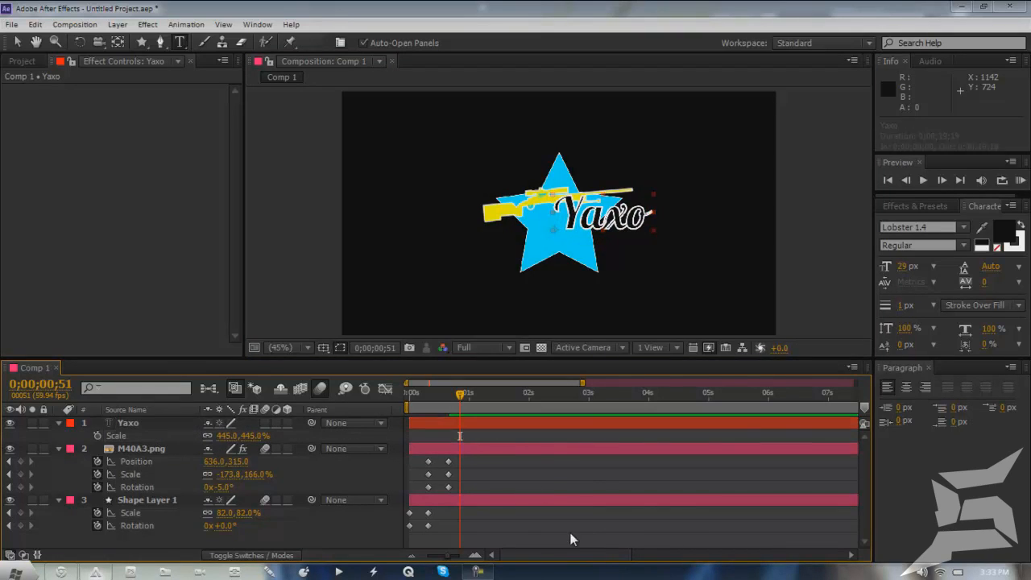
Tilt the Yaxo text to a rotation of -9° and centre it on the star just below the rifle.
{"action": "left_click", "coordinate": [143, 420]}
{"action": "left_click", "coordinate": [89, 131]}
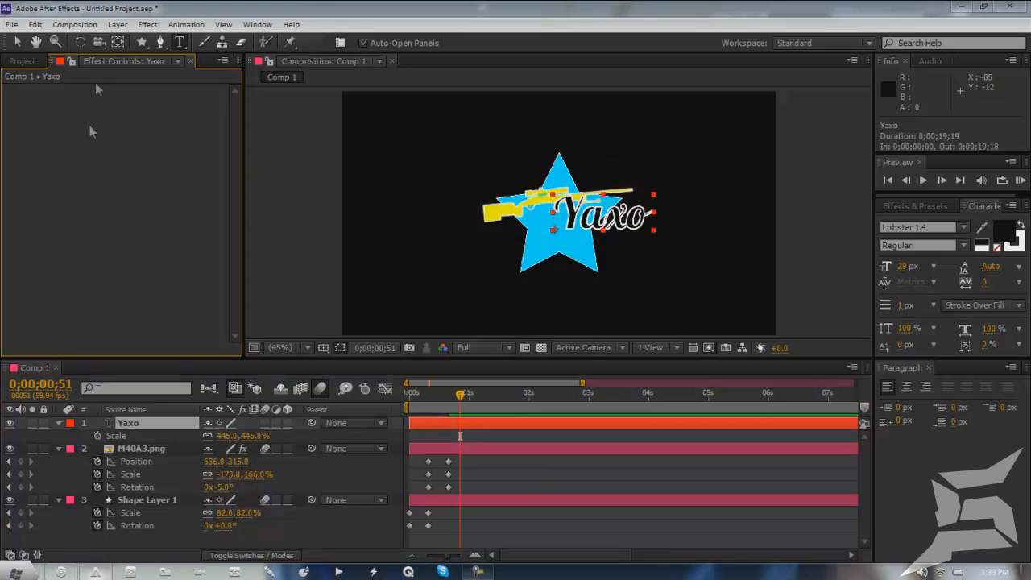
{"action": "key", "text": "r"}
{"action": "mouse_move", "coordinate": [229, 440]}
{"action": "left_mouse_down"}
{"action": "mouse_move", "coordinate": [242, 435]}
{"action": "mouse_move", "coordinate": [213, 436]}
{"action": "left_mouse_up"}
{"action": "left_click", "coordinate": [17, 42]}
{"action": "left_click_drag", "start_coordinate": [612, 193], "coordinate": [581, 215]}
{"action": "left_click_drag", "start_coordinate": [226, 439], "coordinate": [231, 438]}
{"action": "left_click_drag", "start_coordinate": [588, 229], "coordinate": [588, 225]}
{"action": "left_click", "coordinate": [701, 525]}
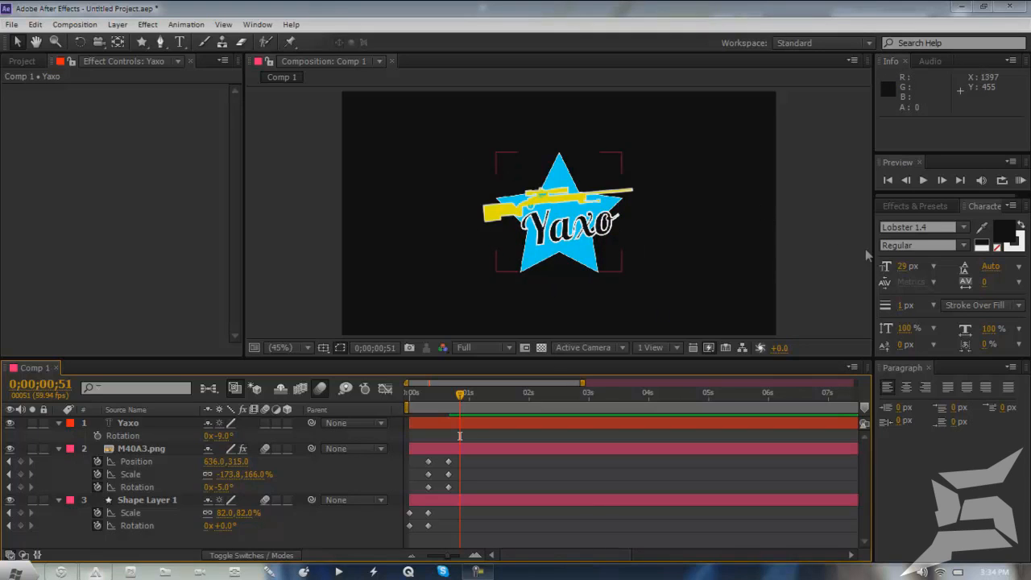
Try to change the Yaxo text's fill colour to red.
{"action": "left_click", "coordinate": [999, 238]}
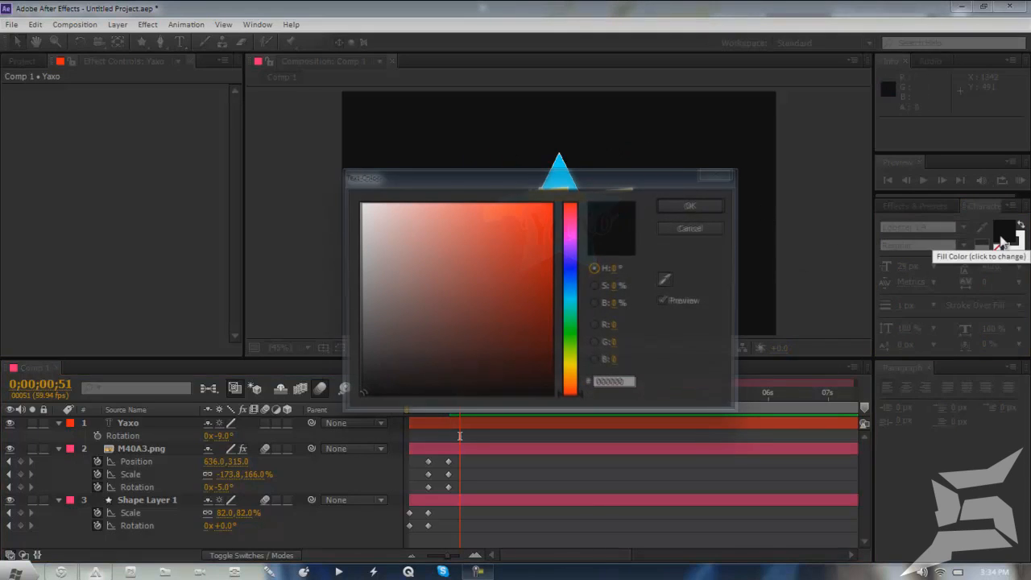
{"action": "left_click", "coordinate": [553, 203]}
{"action": "left_click_drag", "start_coordinate": [578, 178], "coordinate": [336, 276]}
{"action": "left_click", "coordinate": [448, 304]}
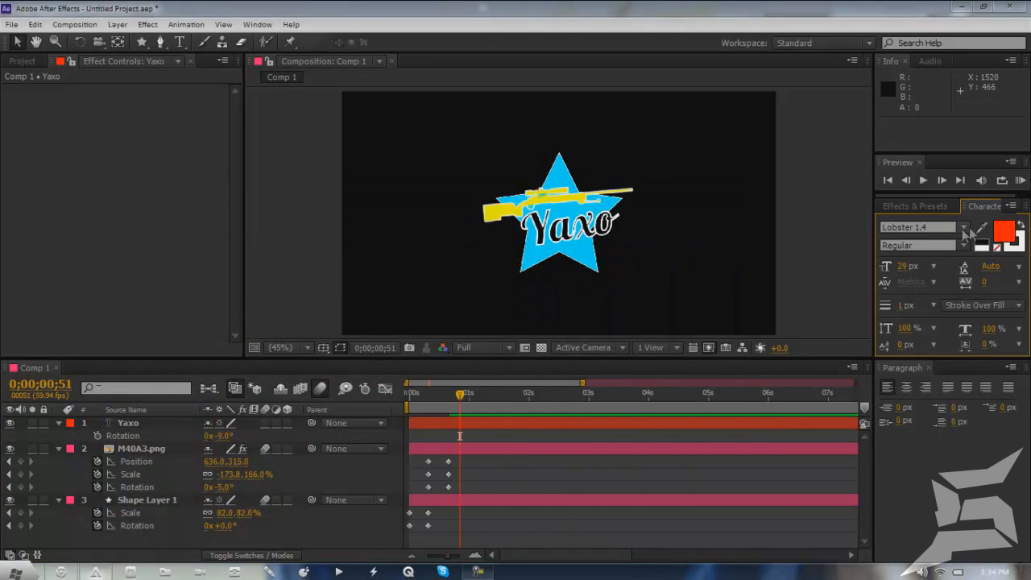
Select all characters of the Yaxo text and apply a black fill (000000).
{"action": "left_click", "coordinate": [125, 423]}
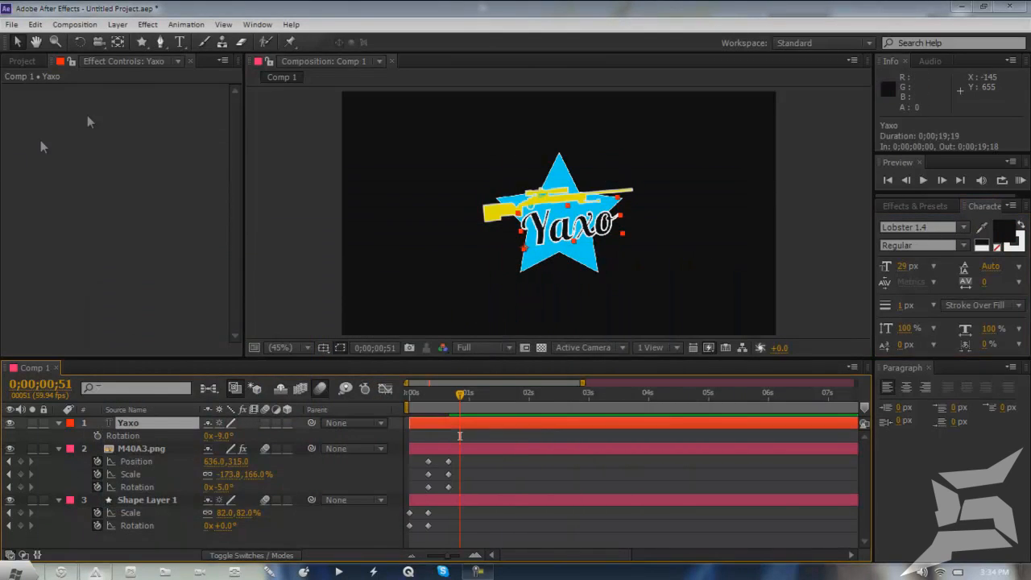
{"action": "left_click", "coordinate": [179, 44]}
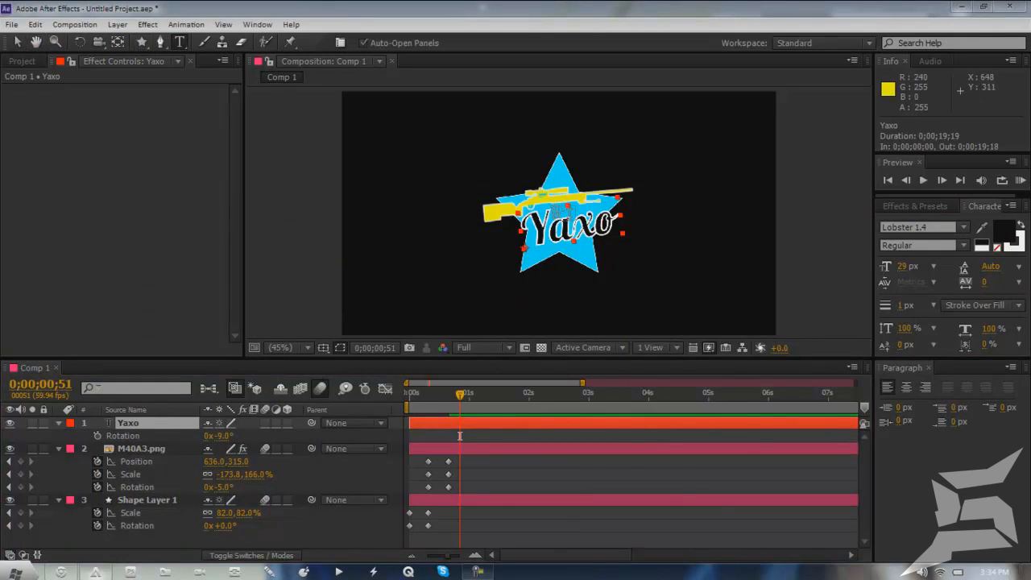
{"action": "mouse_move", "coordinate": [537, 223]}
{"action": "left_mouse_down"}
{"action": "mouse_move", "coordinate": [641, 225]}
{"action": "mouse_move", "coordinate": [522, 225]}
{"action": "left_mouse_up"}
{"action": "left_click", "coordinate": [609, 222]}
{"action": "left_click", "coordinate": [1003, 230]}
{"action": "left_click_drag", "start_coordinate": [260, 331], "coordinate": [335, 287]}
{"action": "left_click_drag", "start_coordinate": [257, 356], "coordinate": [53, 526]}
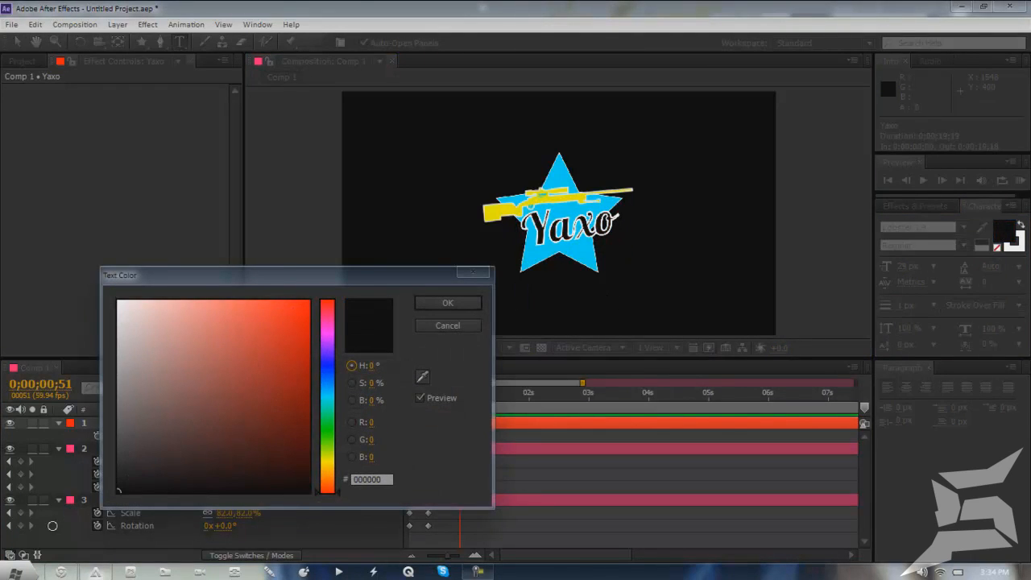
{"action": "left_click", "coordinate": [475, 303]}
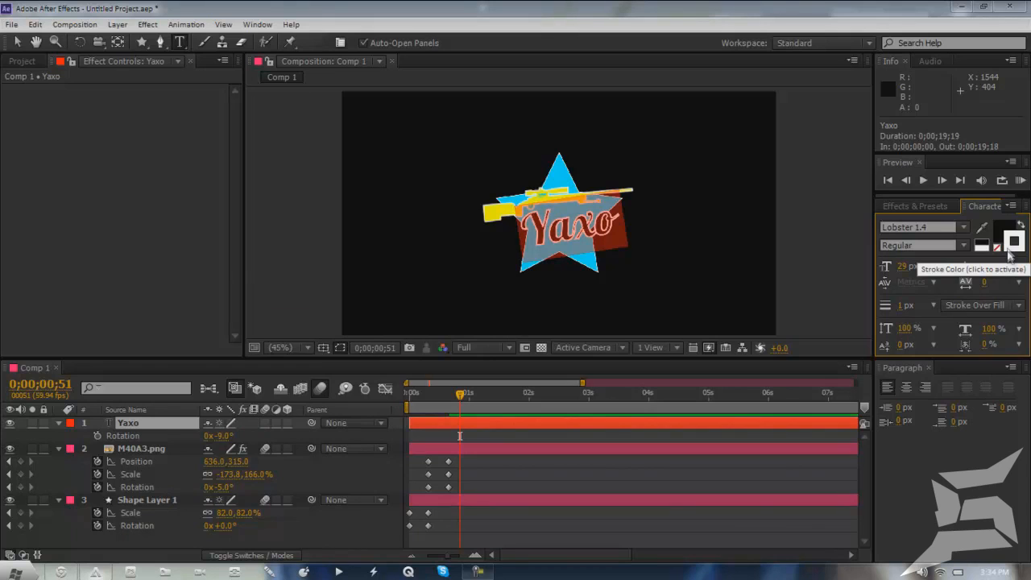
Try a black stroke colour (000000) on the Yaxo text.
{"action": "left_click", "coordinate": [1009, 249]}
{"action": "mouse_move", "coordinate": [249, 396]}
{"action": "left_mouse_down"}
{"action": "mouse_move", "coordinate": [323, 293]}
{"action": "mouse_move", "coordinate": [34, 536]}
{"action": "left_mouse_up"}
{"action": "left_click", "coordinate": [447, 325]}
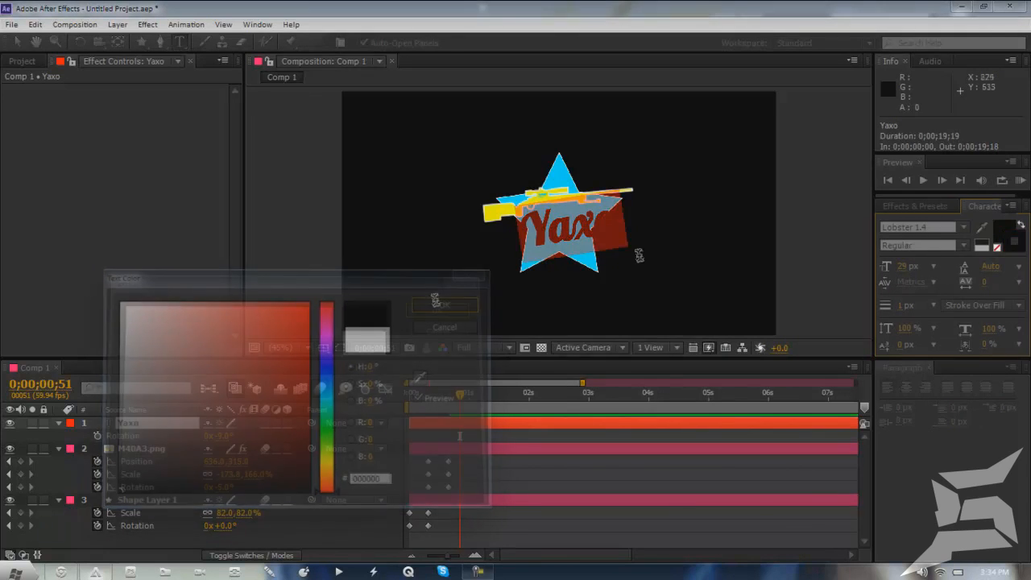
{"action": "left_click_drag", "start_coordinate": [900, 305], "coordinate": [906, 314]}
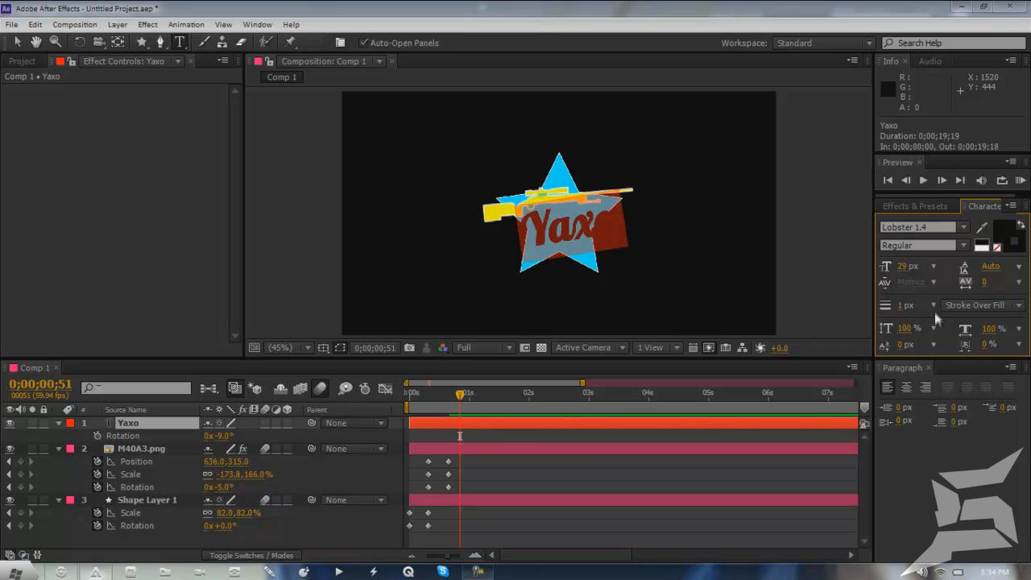
{"action": "left_click", "coordinate": [755, 491]}
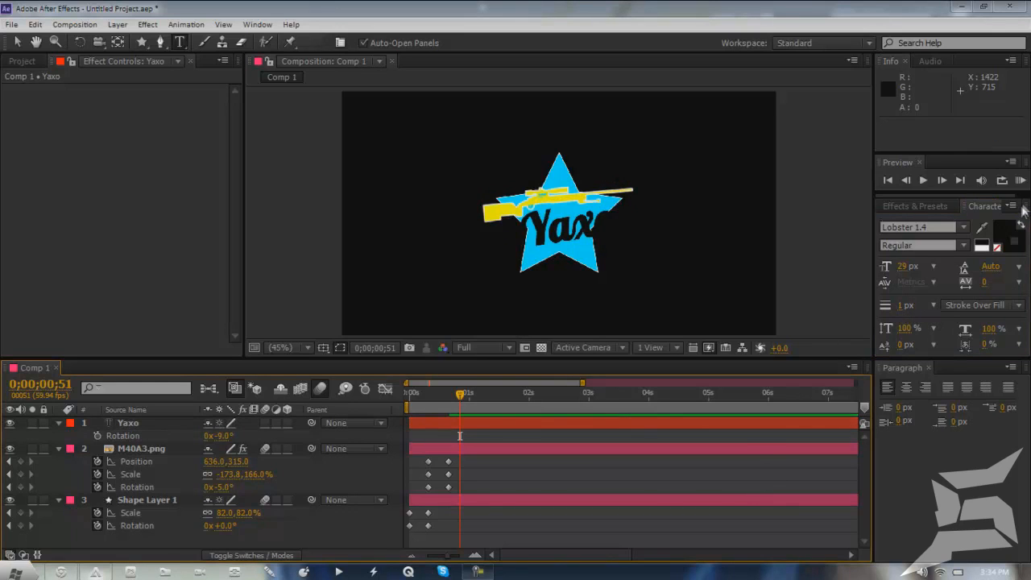
Set the stroke colour of all Yaxo characters to white (FFFFFF).
{"action": "left_click", "coordinate": [1005, 235]}
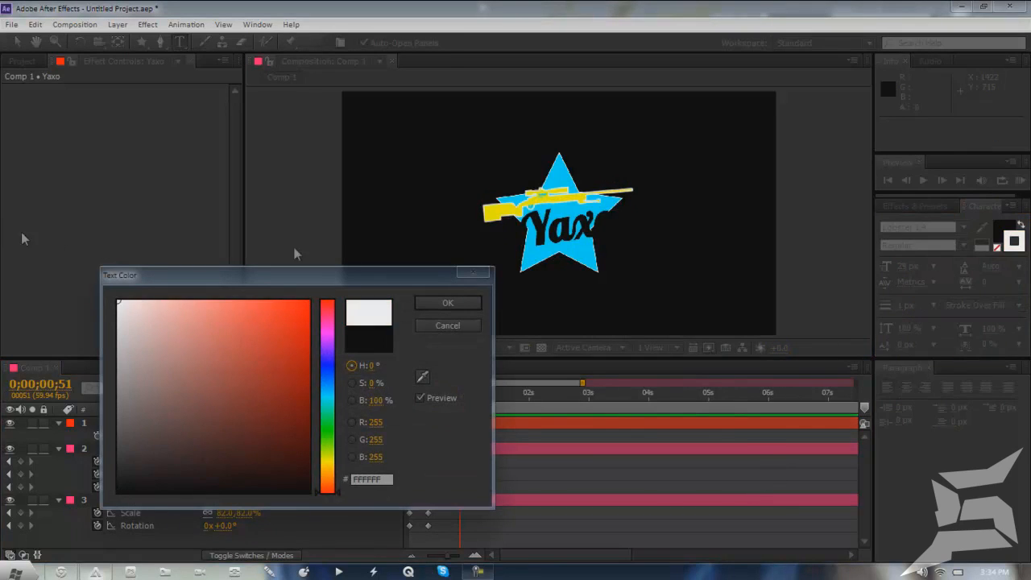
{"action": "left_click", "coordinate": [473, 301]}
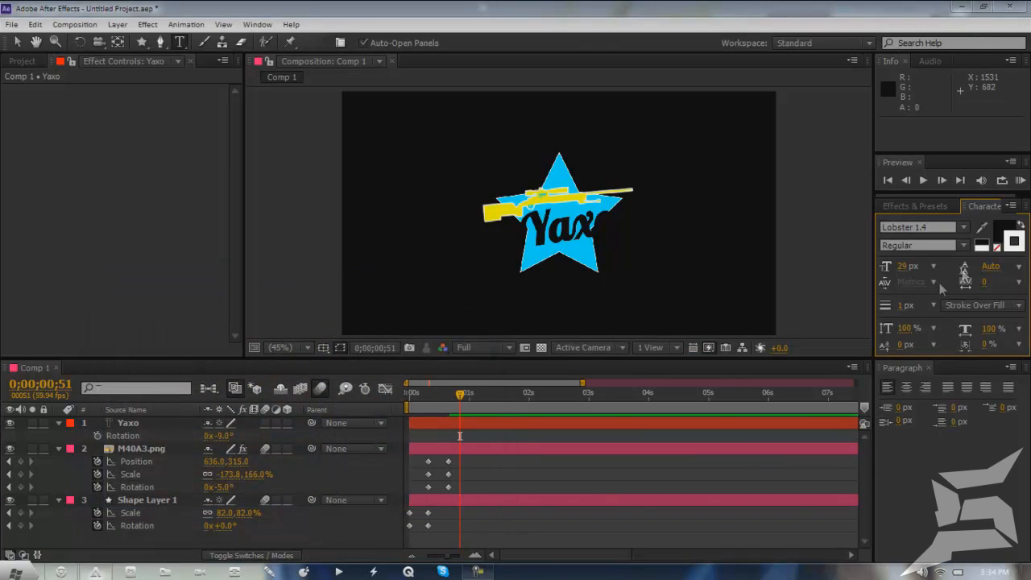
{"action": "left_click_drag", "start_coordinate": [521, 224], "coordinate": [632, 223]}
{"action": "left_click", "coordinate": [1016, 239]}
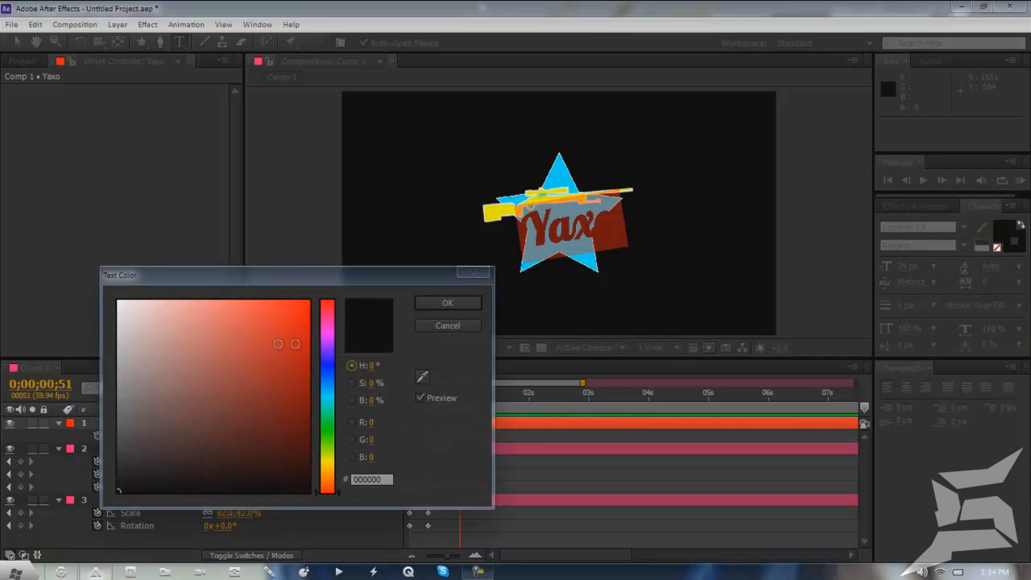
{"action": "left_click", "coordinate": [470, 301]}
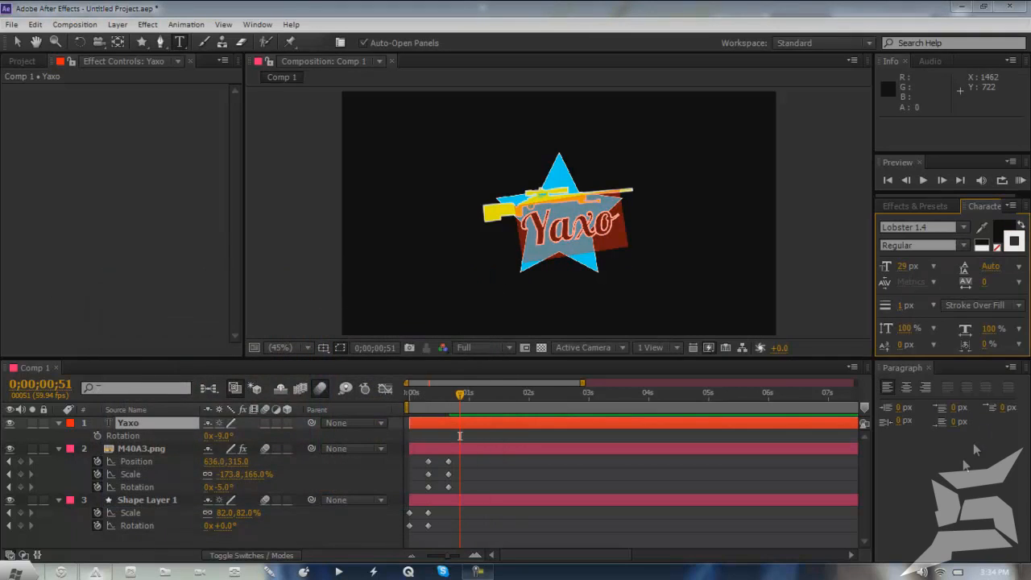
{"action": "left_click", "coordinate": [936, 305]}
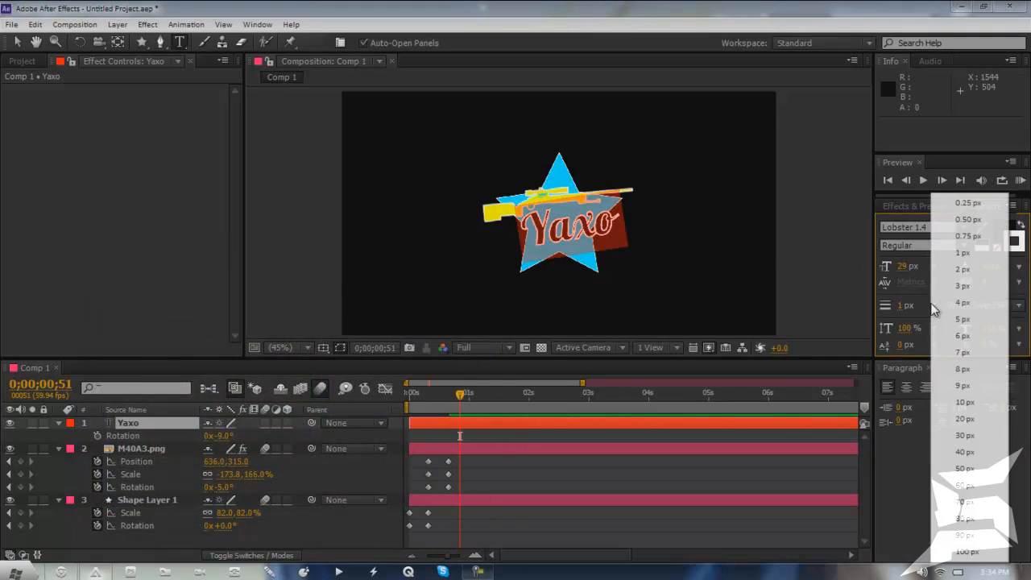
{"action": "left_click", "coordinate": [1021, 519]}
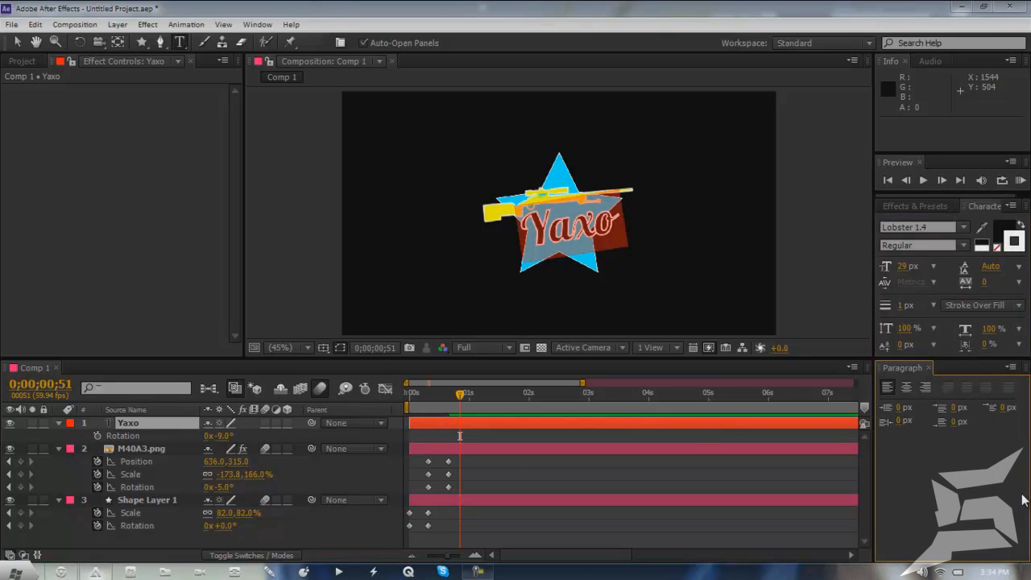
Go to 0;00;00;39 and reveal the Yaxo layer's transform properties.
{"action": "left_click", "coordinate": [146, 427]}
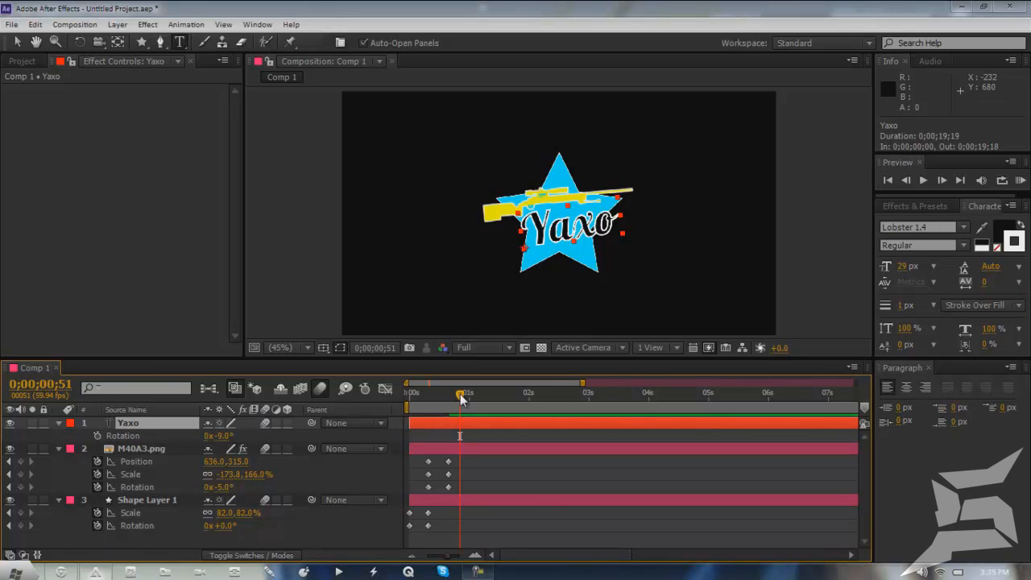
{"action": "left_click_drag", "start_coordinate": [460, 394], "coordinate": [449, 415]}
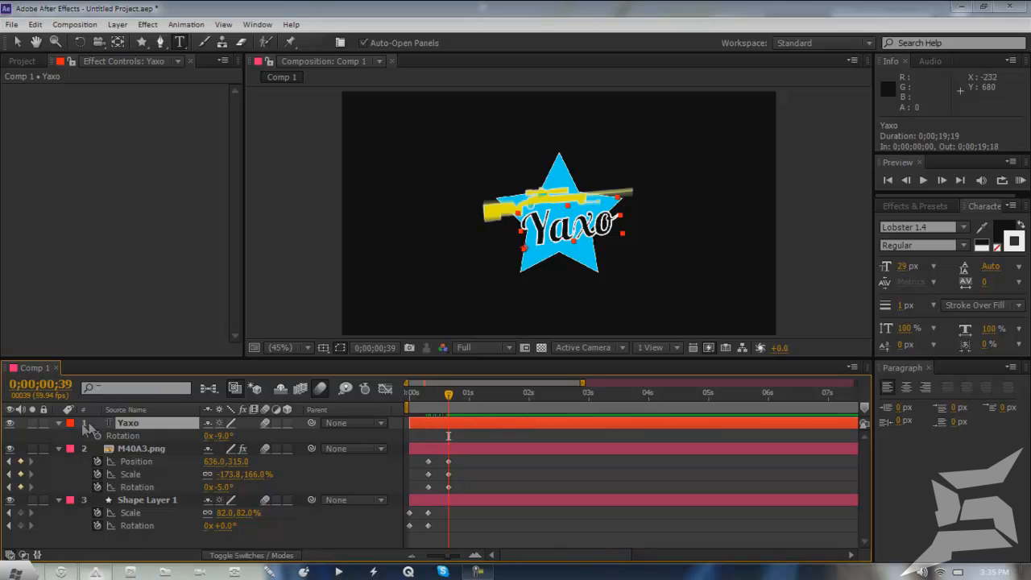
{"action": "left_click", "coordinate": [58, 422]}
{"action": "left_click", "coordinate": [58, 423]}
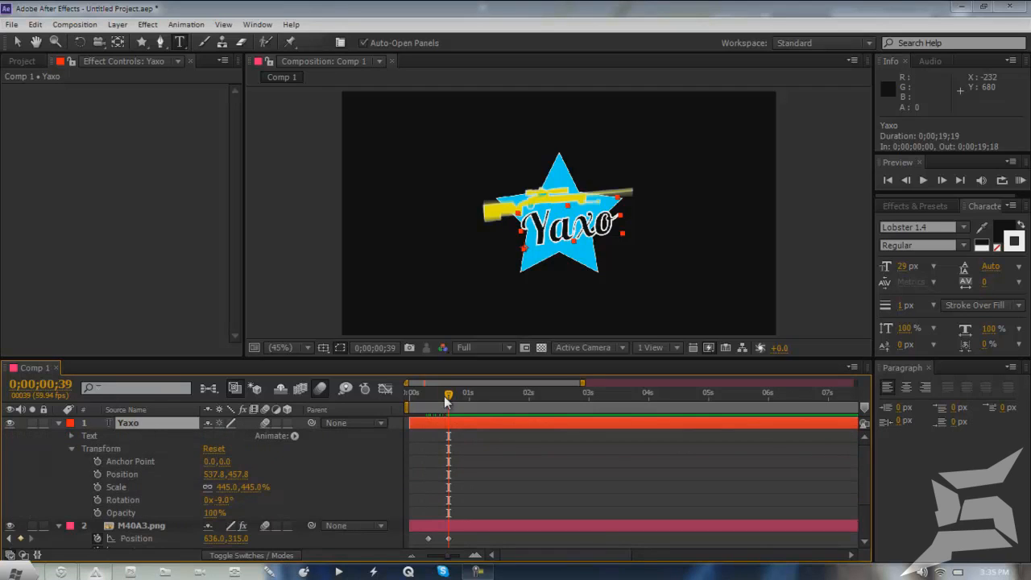
{"action": "scroll", "coordinate": [471, 441], "scroll_direction": "down", "scroll_amount": 1}
Add position, scale and rotation keyframes to the Yaxo layer at 0;00;01;04 and return to 0;00;00;39.
{"action": "left_click_drag", "start_coordinate": [448, 398], "coordinate": [473, 396]}
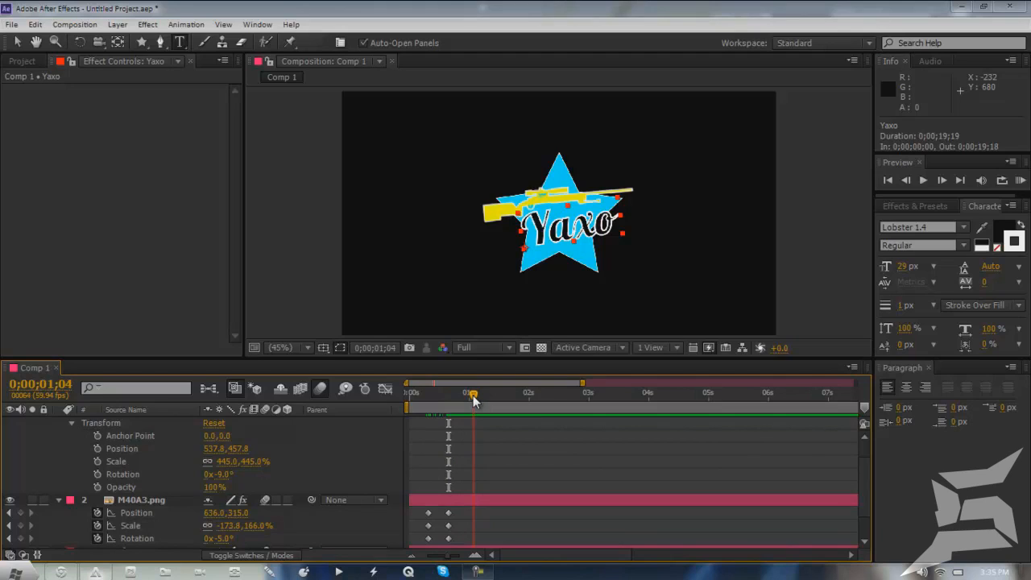
{"action": "left_click", "coordinate": [97, 448]}
{"action": "left_click", "coordinate": [98, 474]}
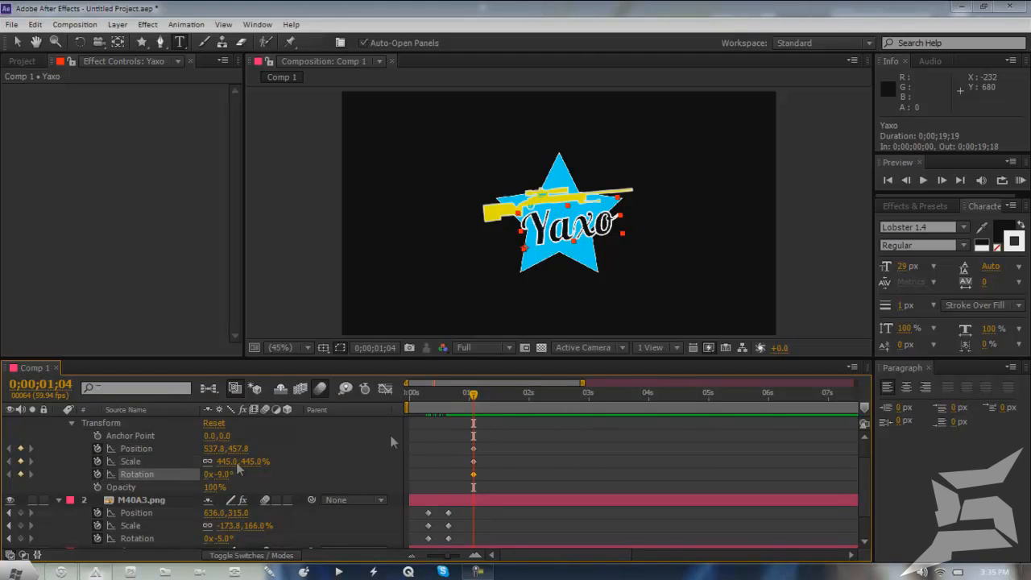
{"action": "left_click", "coordinate": [467, 395]}
{"action": "left_click_drag", "start_coordinate": [466, 396], "coordinate": [447, 403]}
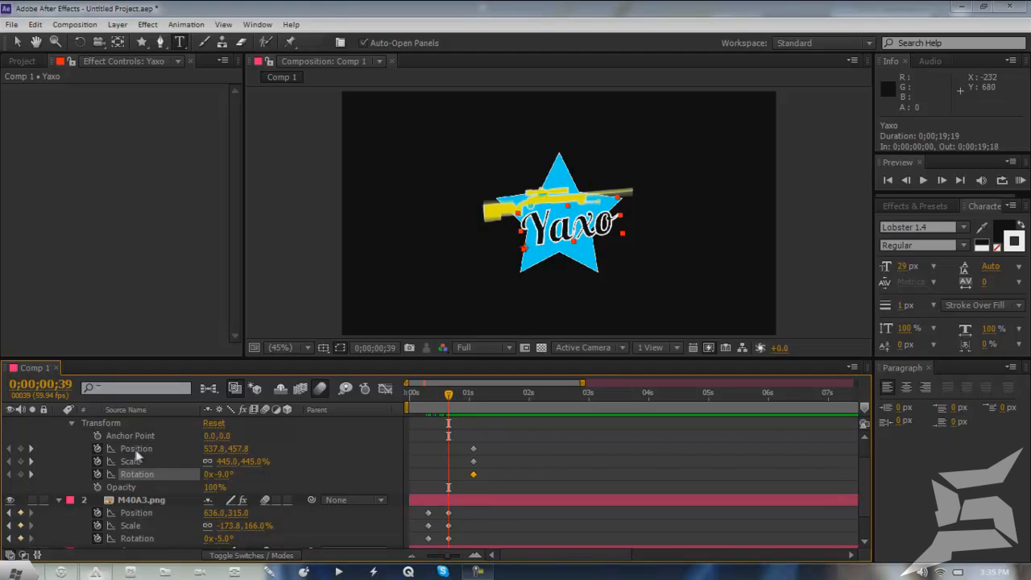
Remove the Yaxo layer's position, scale and rotation keyframes.
{"action": "left_click", "coordinate": [98, 449]}
{"action": "left_click", "coordinate": [98, 461]}
{"action": "left_click", "coordinate": [98, 473]}
At 0;00;01;02, set the Yaxo layer's anchor point to 32, -8 and move the text back over the star at 664.4, 404.4.
{"action": "left_click_drag", "start_coordinate": [449, 394], "coordinate": [471, 397]}
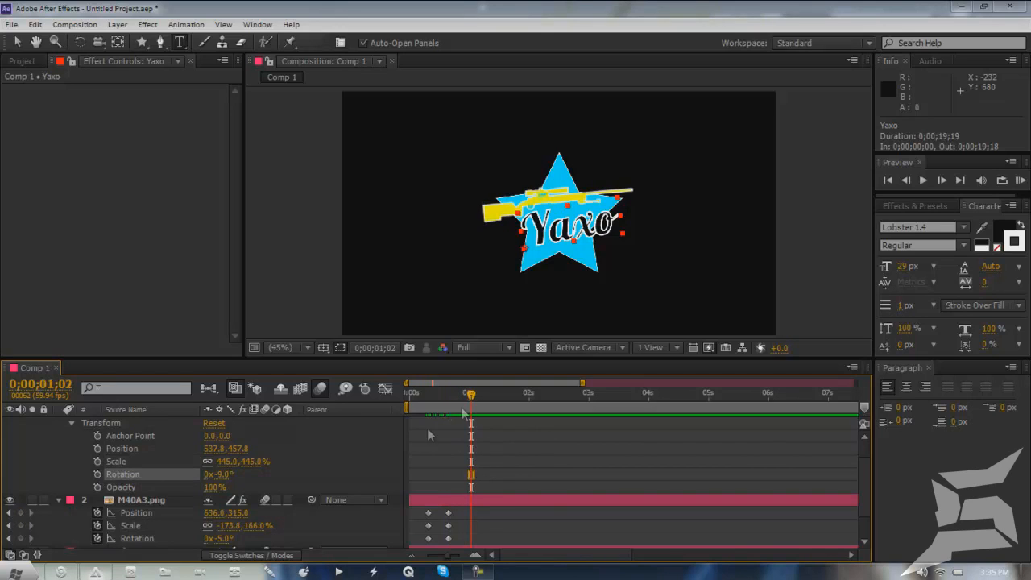
{"action": "mouse_move", "coordinate": [225, 435]}
{"action": "left_mouse_down"}
{"action": "mouse_move", "coordinate": [247, 433]}
{"action": "mouse_move", "coordinate": [203, 440]}
{"action": "mouse_move", "coordinate": [235, 435]}
{"action": "left_mouse_up"}
{"action": "scroll", "coordinate": [144, 437], "scroll_direction": "up", "scroll_amount": 2}
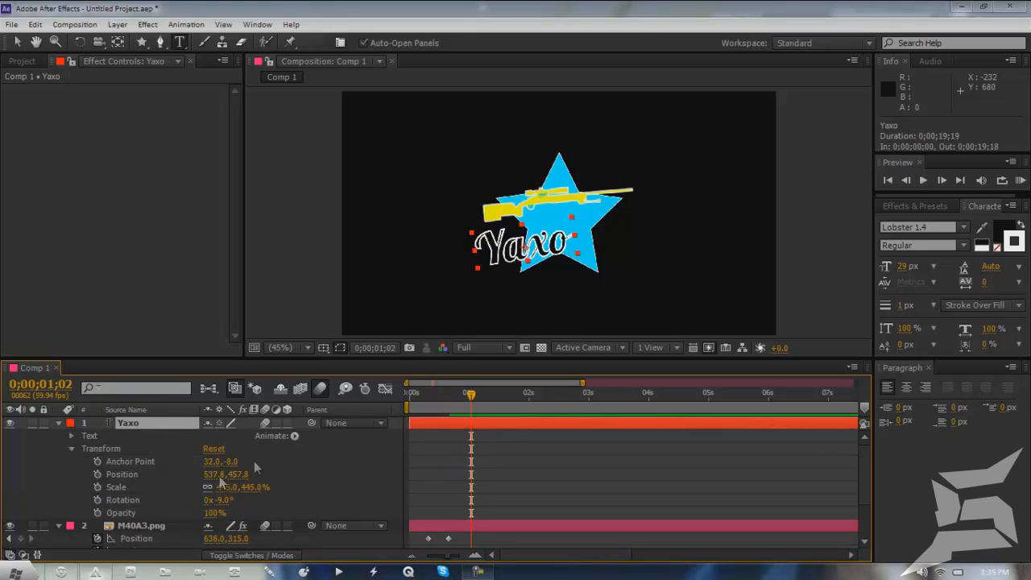
{"action": "left_click", "coordinate": [17, 42]}
{"action": "left_click_drag", "start_coordinate": [550, 243], "coordinate": [590, 224]}
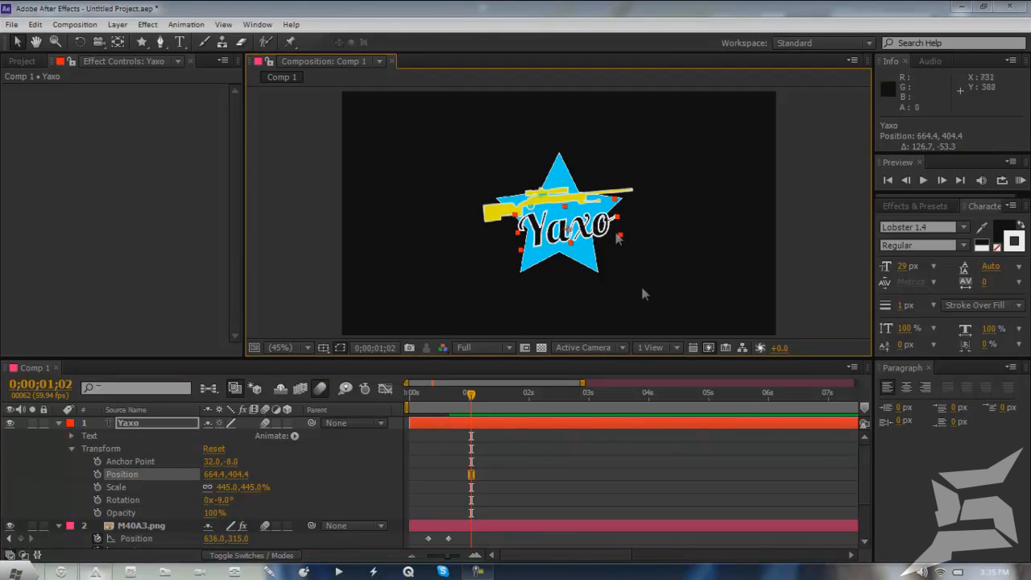
Add position, scale and rotation keyframes to the Yaxo layer at 0;00;01;02.
{"action": "left_click", "coordinate": [97, 474]}
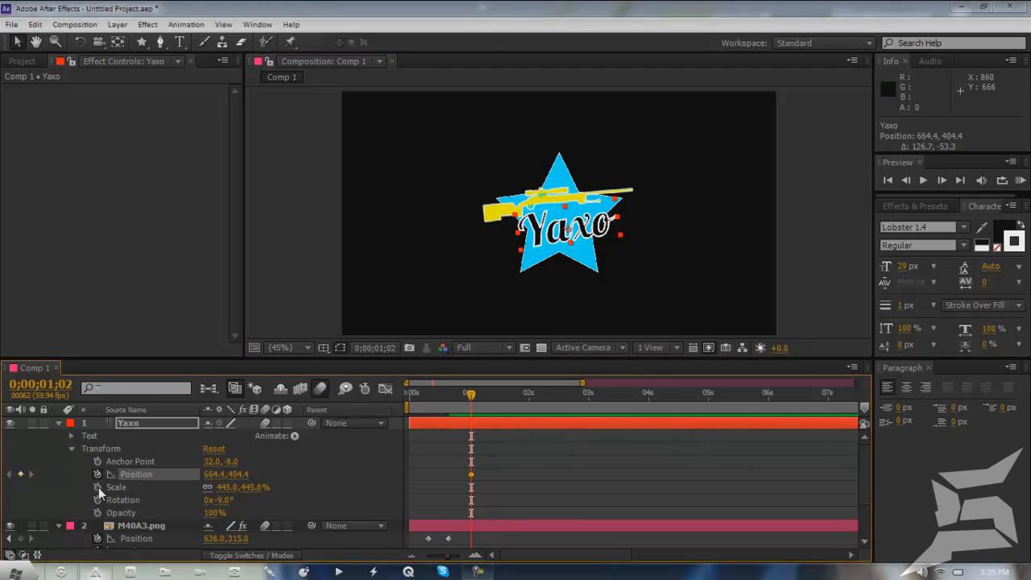
{"action": "left_click", "coordinate": [98, 487]}
{"action": "left_click", "coordinate": [100, 500]}
At 0;00;00;39, set the Yaxo layer's starting position to 596.4, 316.4 over the rifle.
{"action": "left_click_drag", "start_coordinate": [465, 398], "coordinate": [443, 409]}
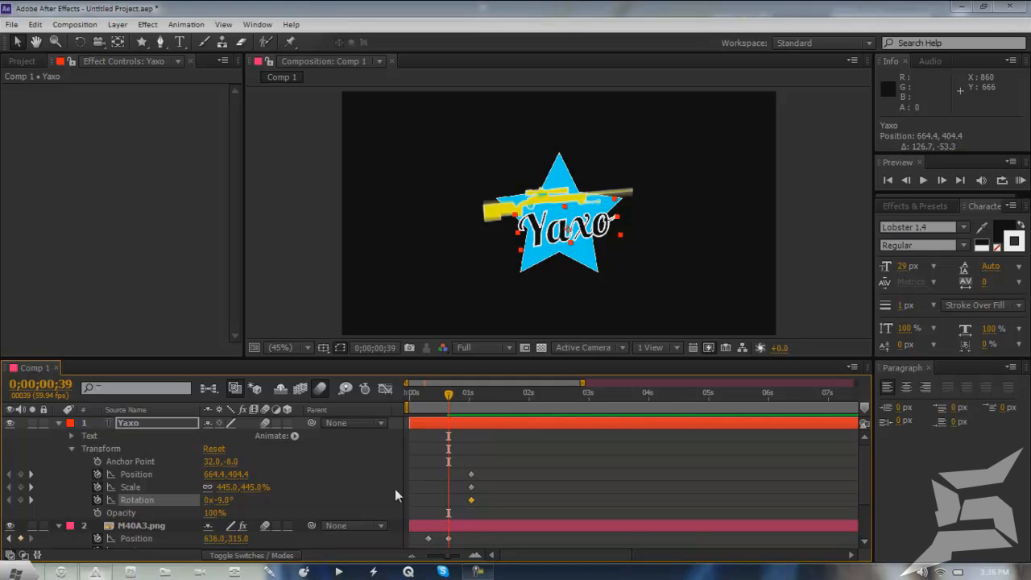
{"action": "left_click_drag", "start_coordinate": [238, 475], "coordinate": [125, 522]}
{"action": "left_click_drag", "start_coordinate": [213, 475], "coordinate": [229, 498]}
{"action": "key", "text": "ctrl+z"}
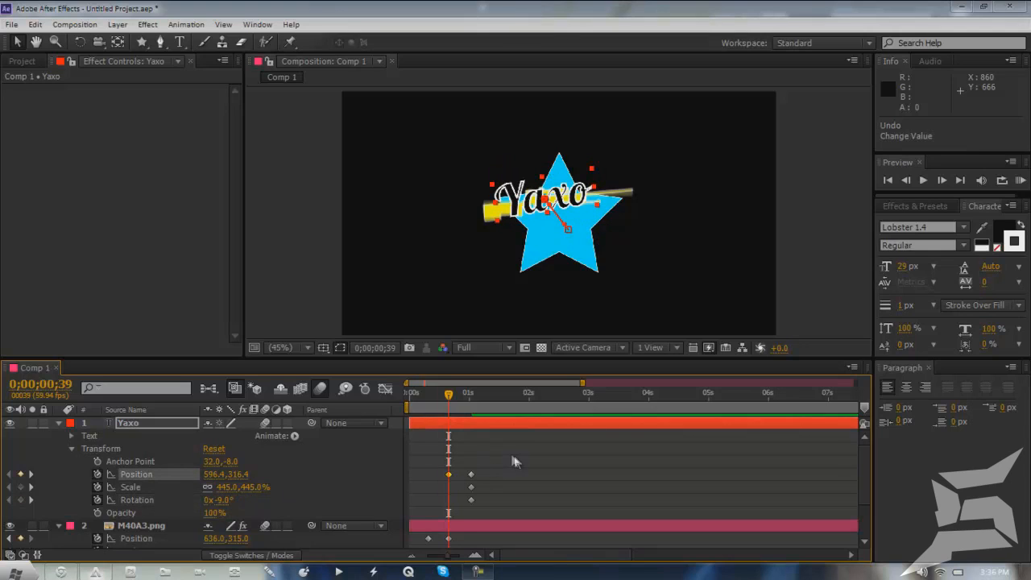
At 0;00;00;39, set the Yaxo layer's rotation to -1x-15° and its scale to 0%.
{"action": "scroll", "coordinate": [514, 455], "scroll_direction": "down", "scroll_amount": 1}
{"action": "mouse_move", "coordinate": [448, 398]}
{"action": "left_mouse_down"}
{"action": "mouse_move", "coordinate": [429, 398]}
{"action": "mouse_move", "coordinate": [470, 393]}
{"action": "mouse_move", "coordinate": [449, 398]}
{"action": "left_mouse_up"}
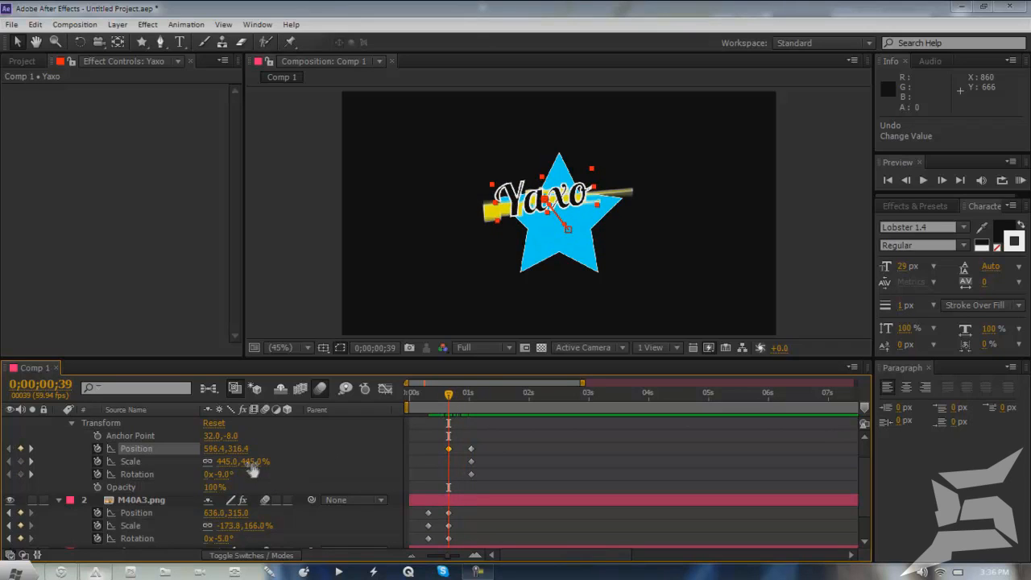
{"action": "left_click_drag", "start_coordinate": [231, 478], "coordinate": [12, 538]}
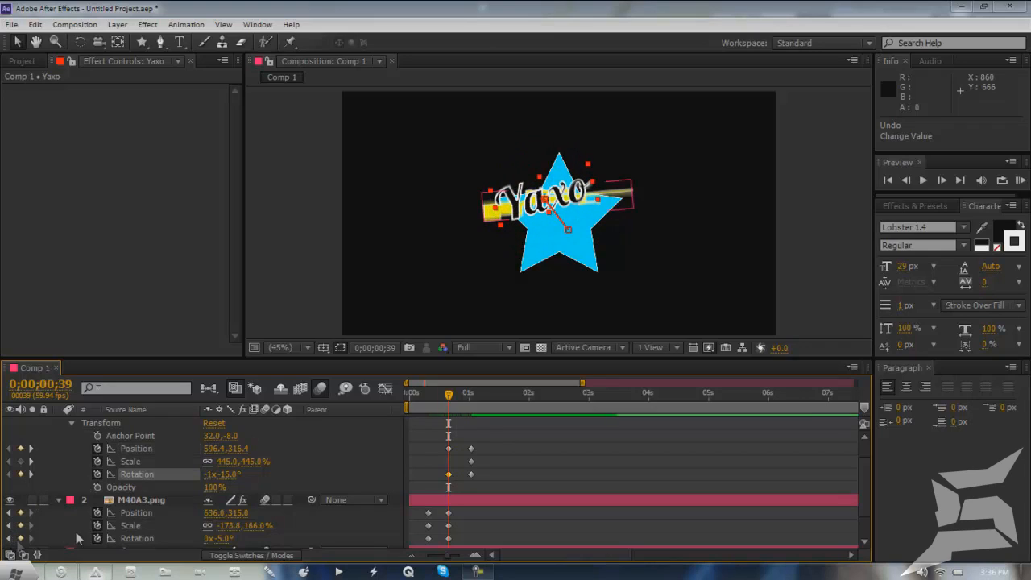
{"action": "left_click", "coordinate": [254, 462]}
{"action": "type", "text": "0"}
{"action": "key", "text": "Return"}
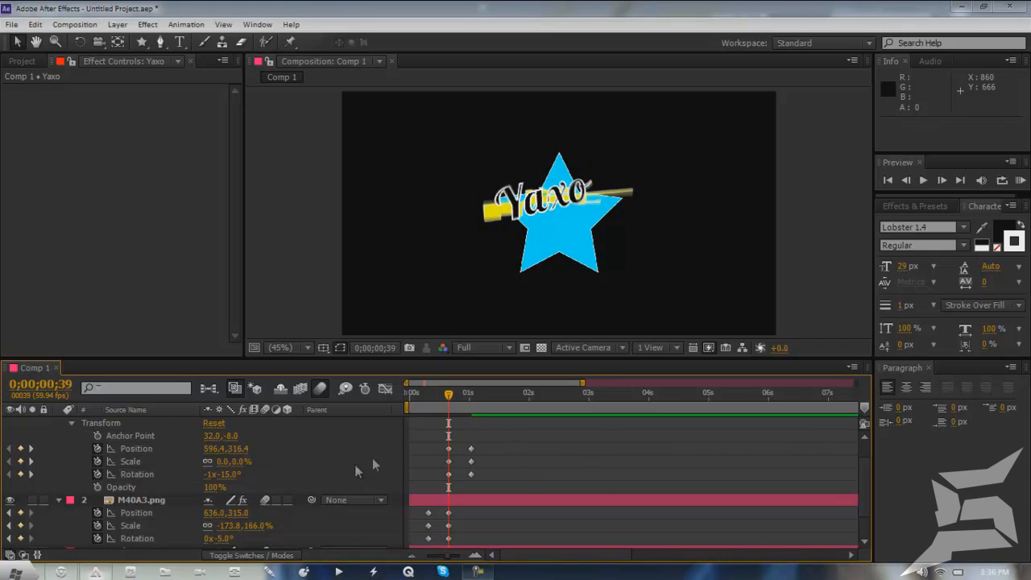
Preview the title animation and scrub back through its opening frames.
{"action": "key", "text": "space"}
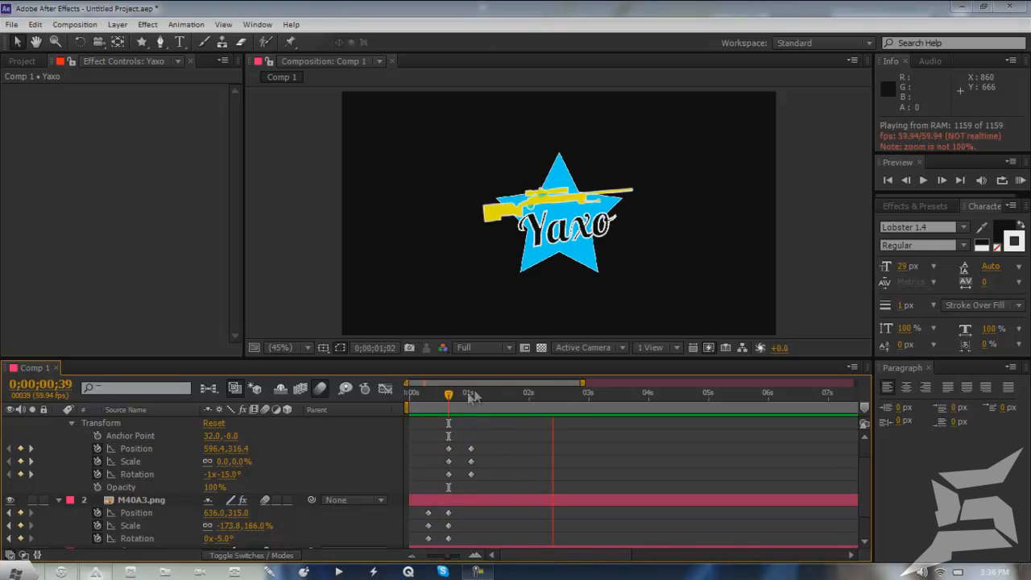
{"action": "left_click", "coordinate": [452, 392]}
{"action": "left_click_drag", "start_coordinate": [451, 392], "coordinate": [414, 395]}
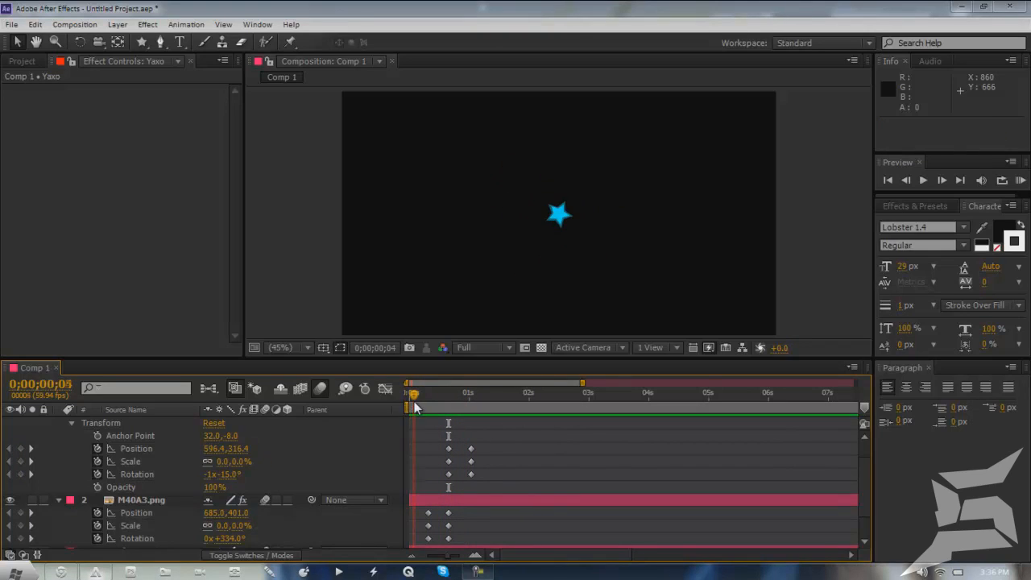
Switch to the browser and examine the animated kill titles in the first part of the noir! video.
{"action": "left_click", "coordinate": [70, 572]}
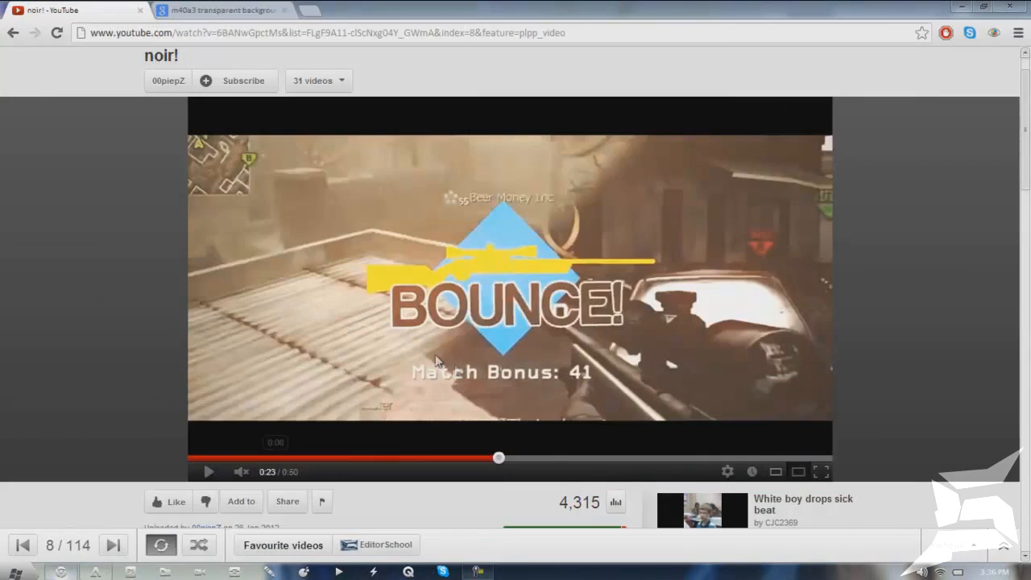
{"action": "left_click", "coordinate": [315, 457]}
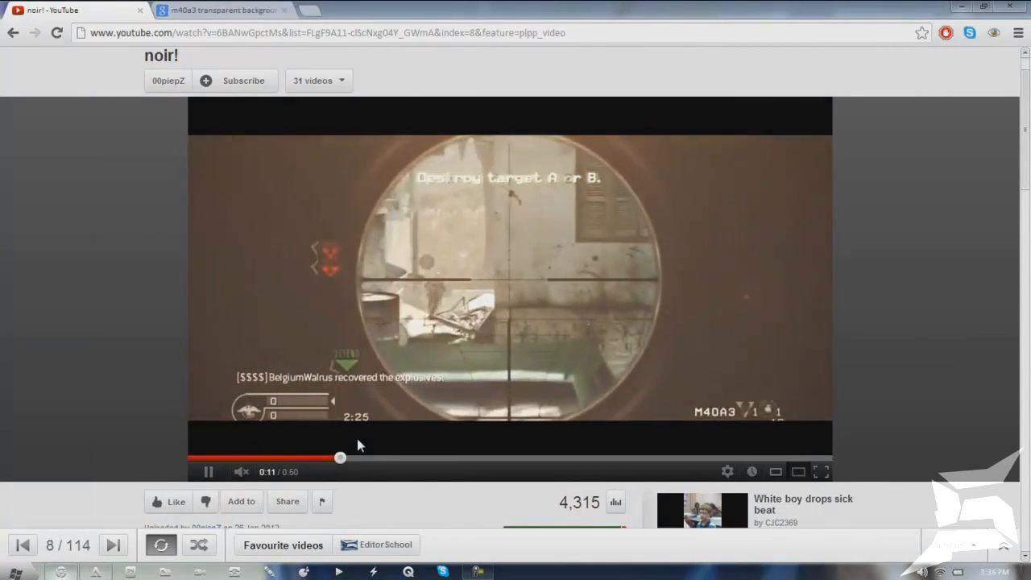
{"action": "left_click", "coordinate": [387, 461]}
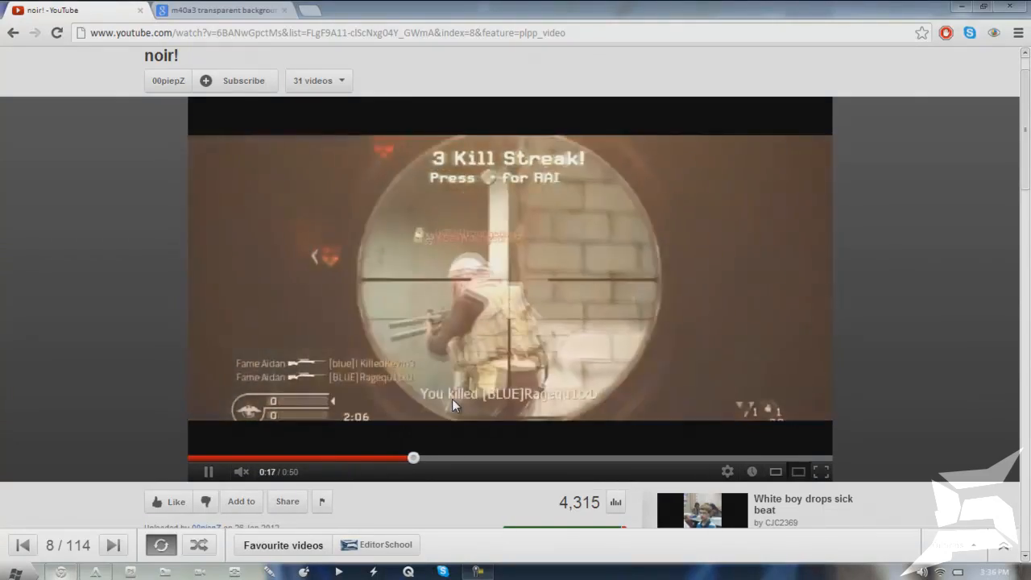
{"action": "left_click", "coordinate": [452, 399]}
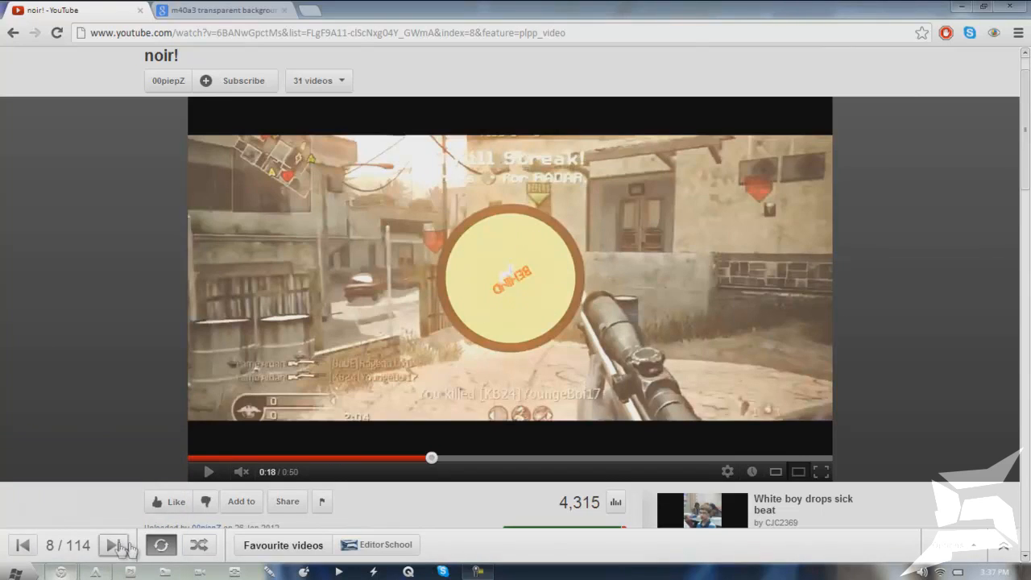
{"action": "left_click", "coordinate": [530, 341]}
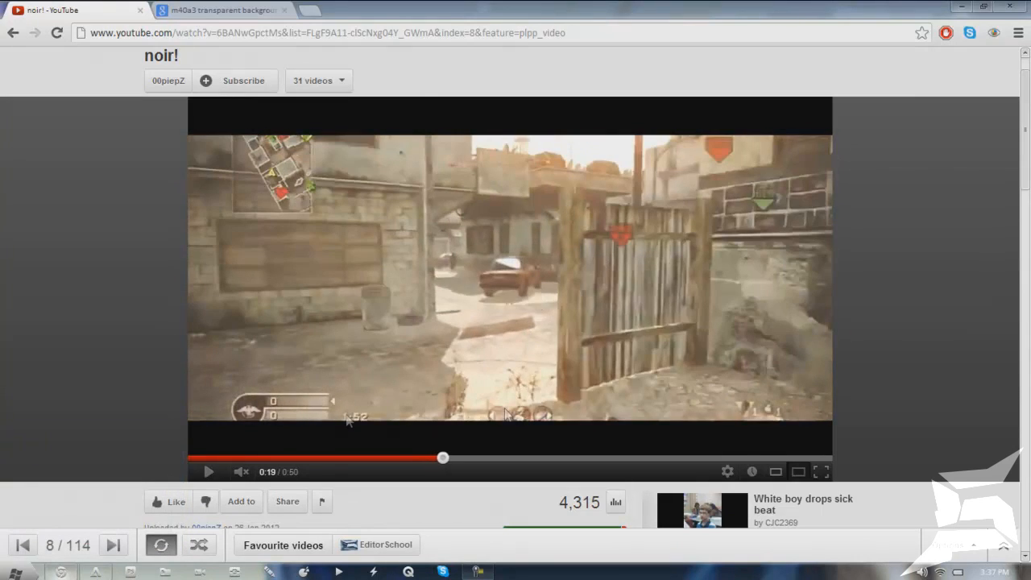
Return to After Effects and collapse the properties of the Yaxo and M40A3.png layers in the timeline.
{"action": "left_click", "coordinate": [101, 572]}
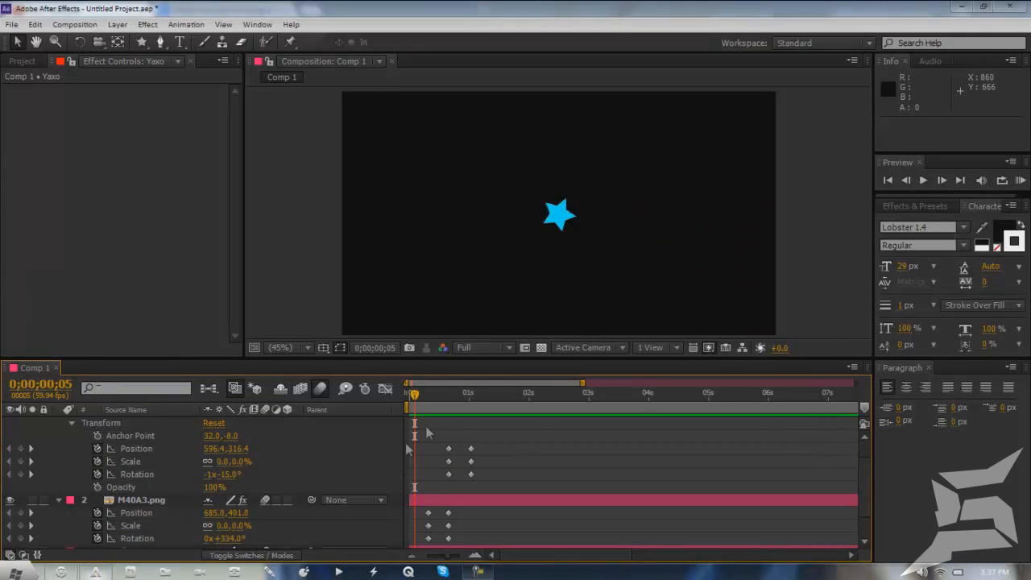
{"action": "key", "text": "space"}
{"action": "left_click", "coordinate": [320, 389]}
{"action": "scroll", "coordinate": [280, 447], "scroll_direction": "up", "scroll_amount": 1}
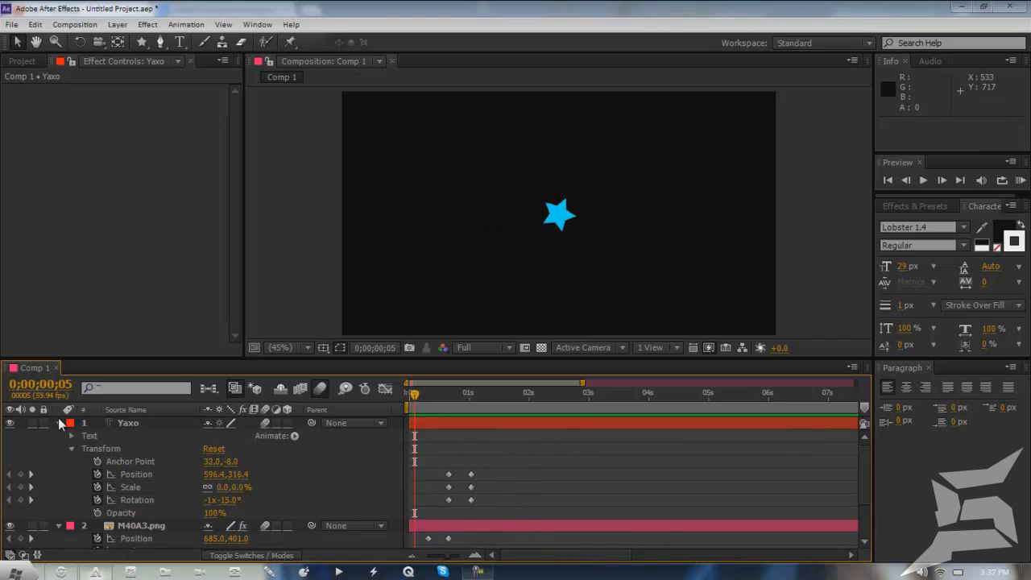
{"action": "left_click", "coordinate": [59, 422]}
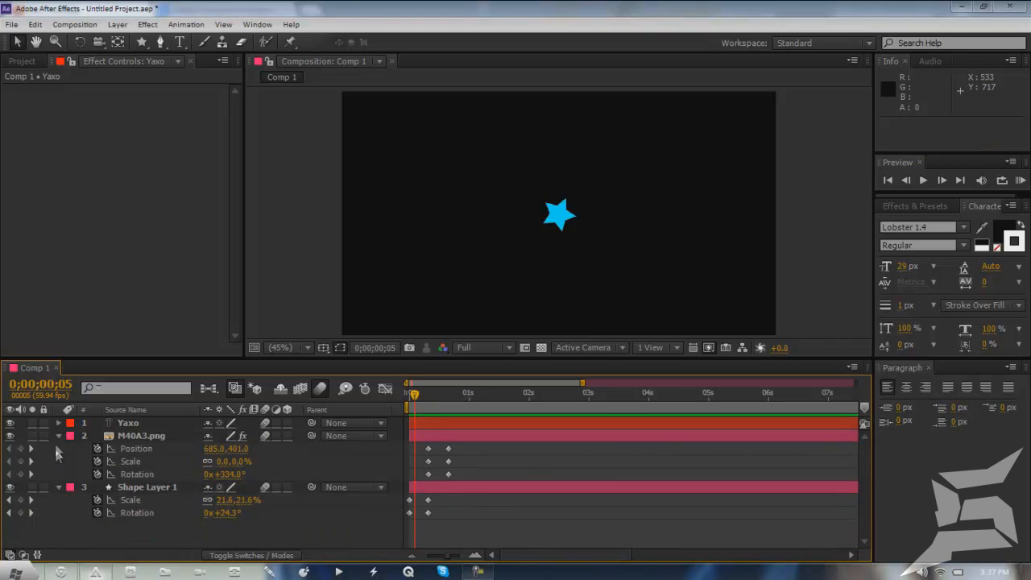
{"action": "left_click", "coordinate": [57, 435]}
{"action": "key", "text": "F4"}
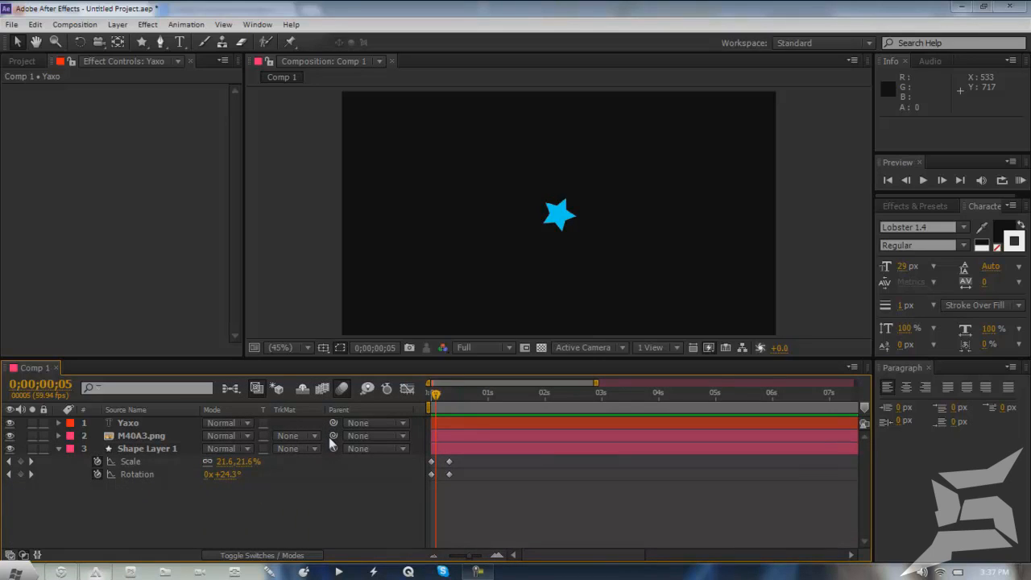
{"action": "left_click", "coordinate": [336, 462]}
{"action": "left_click", "coordinate": [356, 489]}
{"action": "key", "text": "F4"}
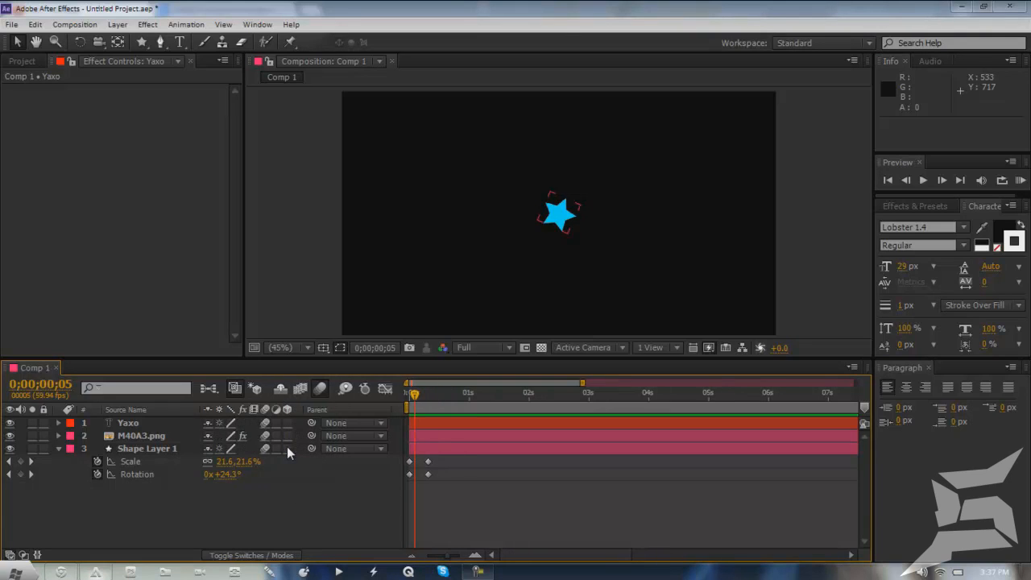
{"action": "key", "text": "F4"}
{"action": "key", "text": "F4"}
Scrub the title animation to 0;00;01;21 and compare it with the BOUNCE! title in the browser's noir! video, returning to After Effects.
{"action": "left_click_drag", "start_coordinate": [414, 396], "coordinate": [488, 401]}
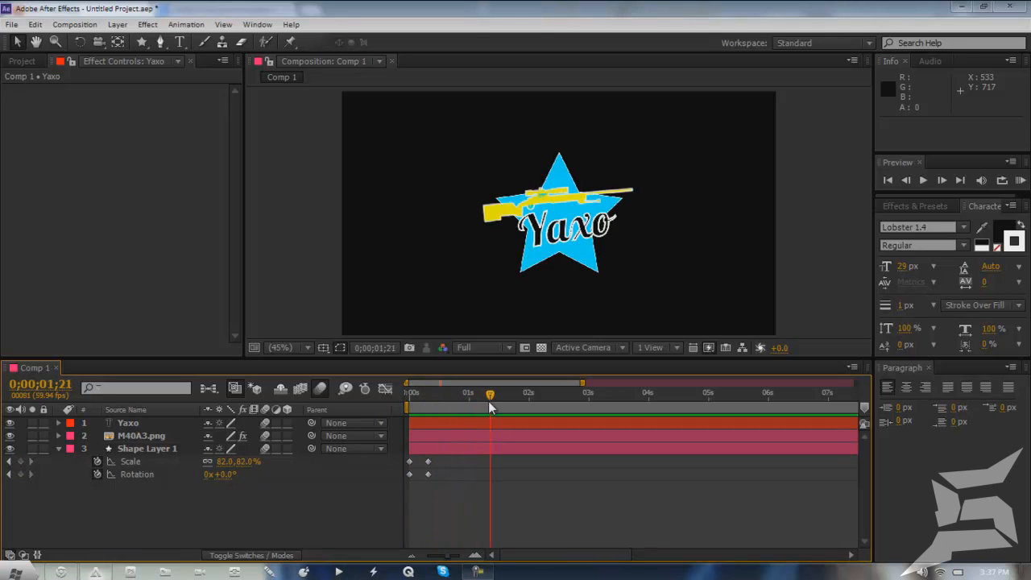
{"action": "left_click", "coordinate": [60, 572]}
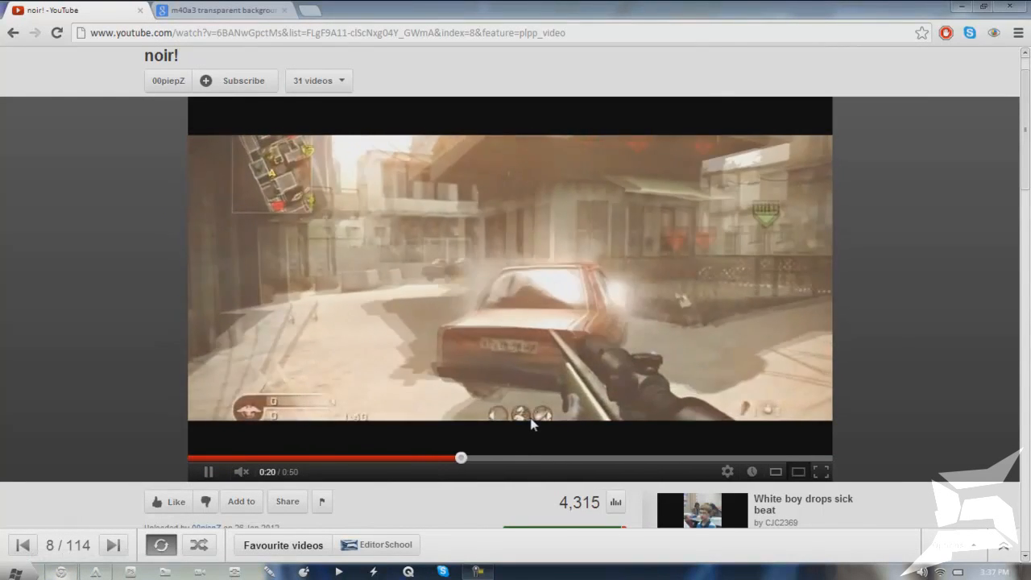
{"action": "left_click", "coordinate": [546, 364]}
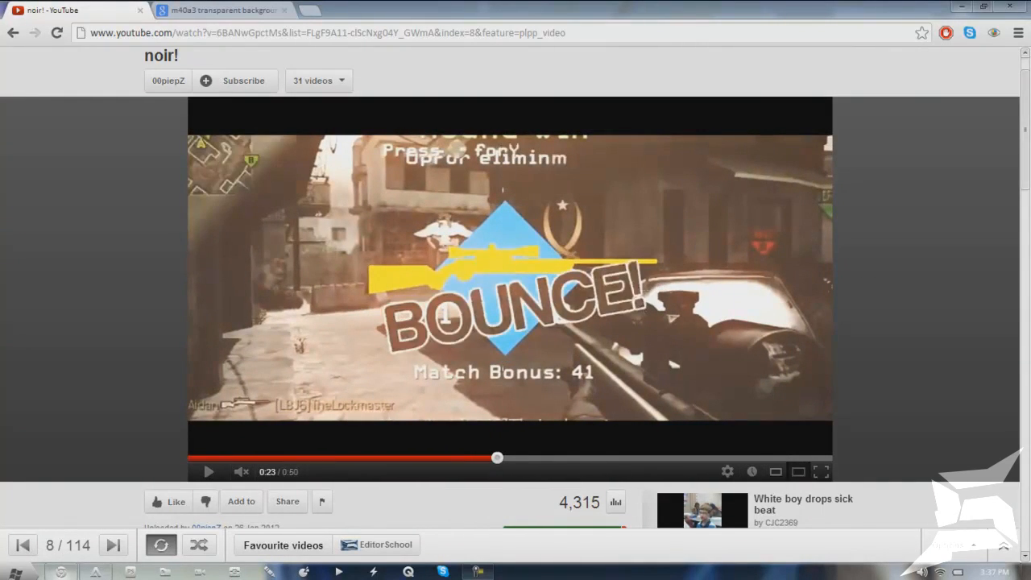
{"action": "left_click", "coordinate": [94, 571]}
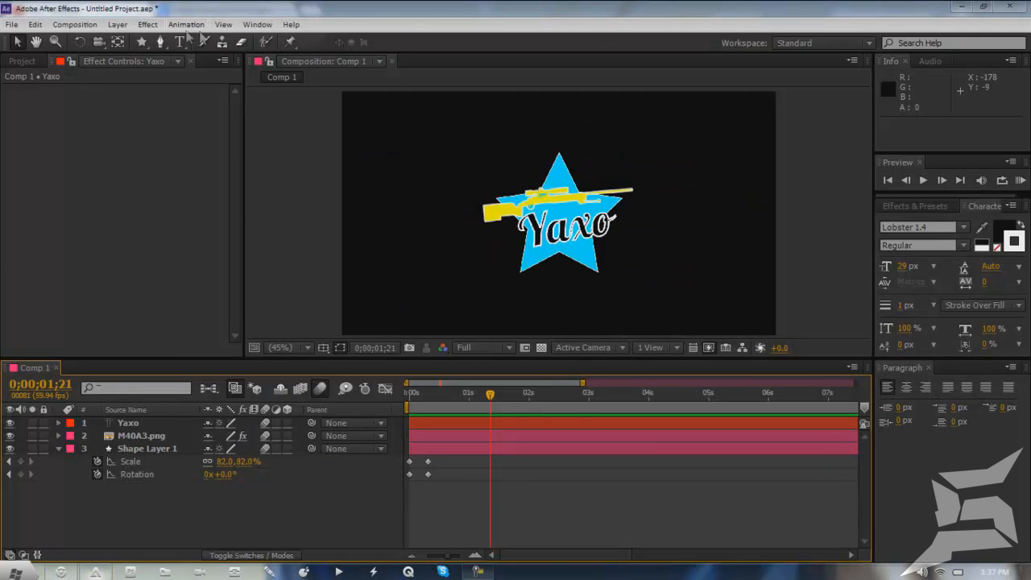
{"action": "left_click", "coordinate": [118, 25]}
{"action": "mouse_move", "coordinate": [165, 40]}
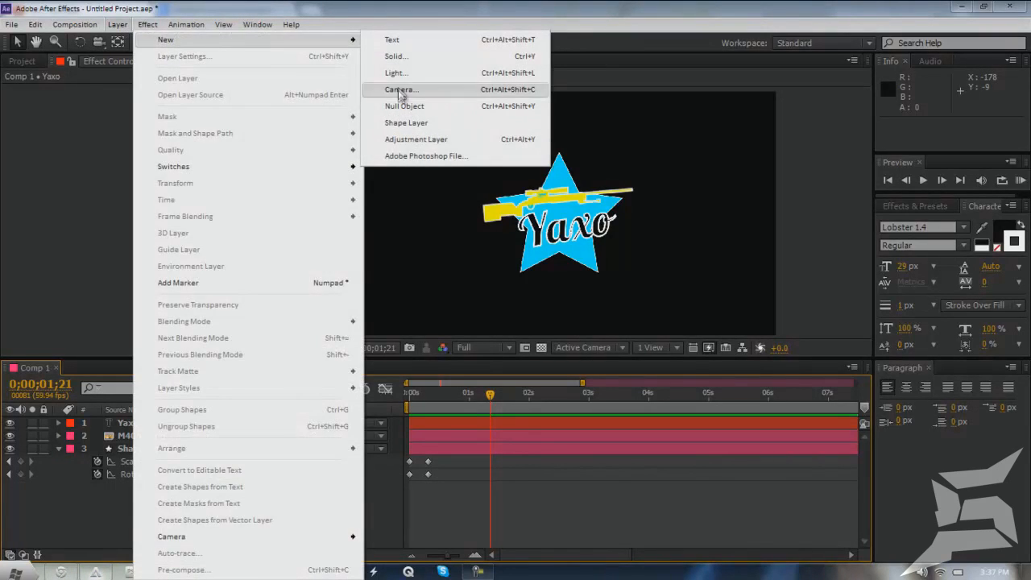
{"action": "left_click", "coordinate": [513, 535]}
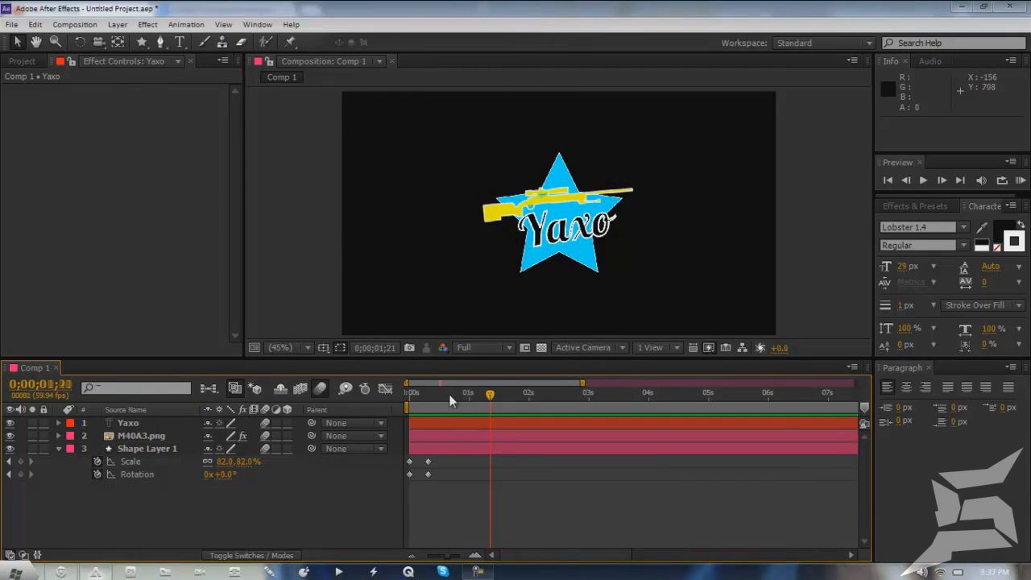
Scrub the title animation from its start to 0;00;01;08 and collapse the properties of Shape Layer 1.
{"action": "left_click", "coordinate": [415, 394]}
{"action": "left_click_drag", "start_coordinate": [414, 400], "coordinate": [477, 403]}
{"action": "left_click", "coordinate": [57, 448]}
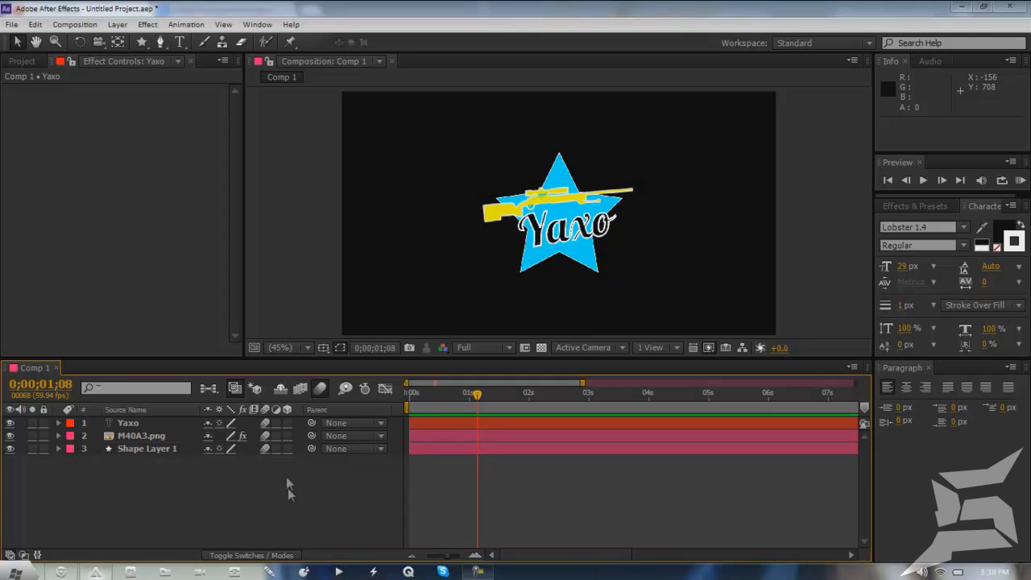
{"action": "left_click_drag", "start_coordinate": [288, 488], "coordinate": [269, 442]}
{"action": "left_click", "coordinate": [235, 503]}
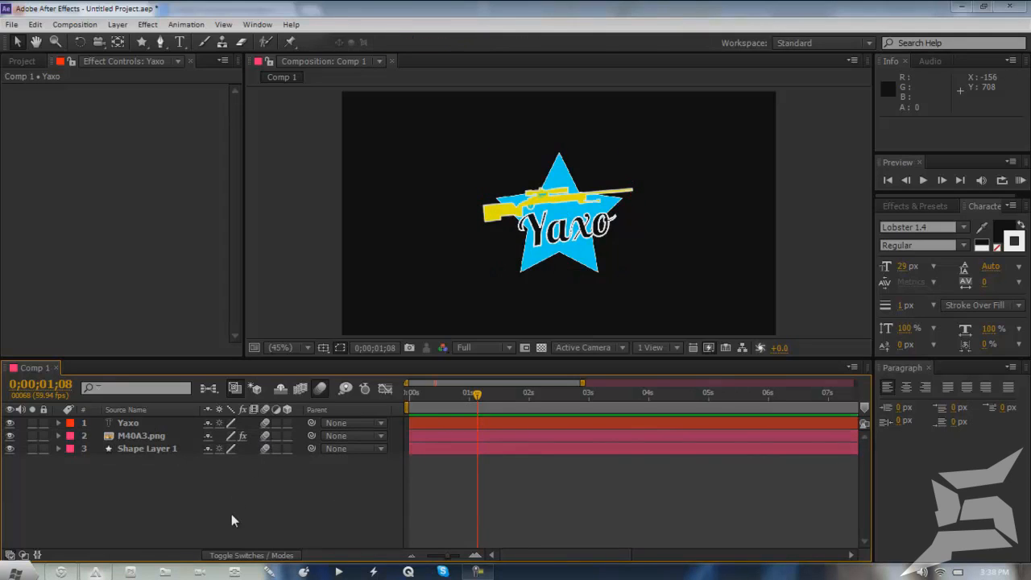